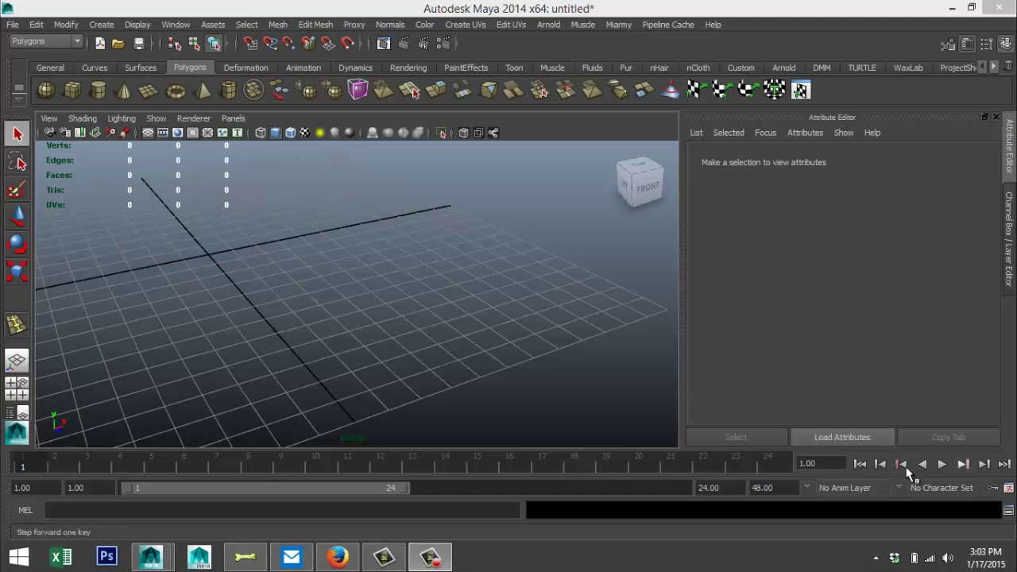
alt+drag(380, 286, 363, 273)
alt+middle_drag(329, 256, 425, 272)
mouse_move(424, 272)
alt+mouse_down()
mouse_move(411, 281)
mouse_move(427, 286)
alt+mouse_up()
scroll(425, 290, down, 2)
scroll(424, 294, down, 3)
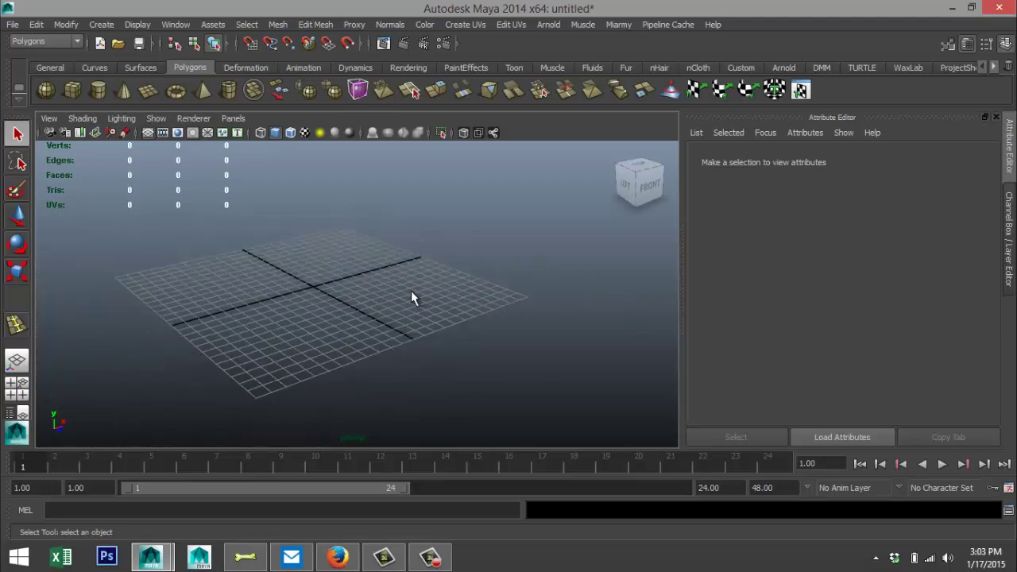
alt+drag(352, 281, 400, 305)
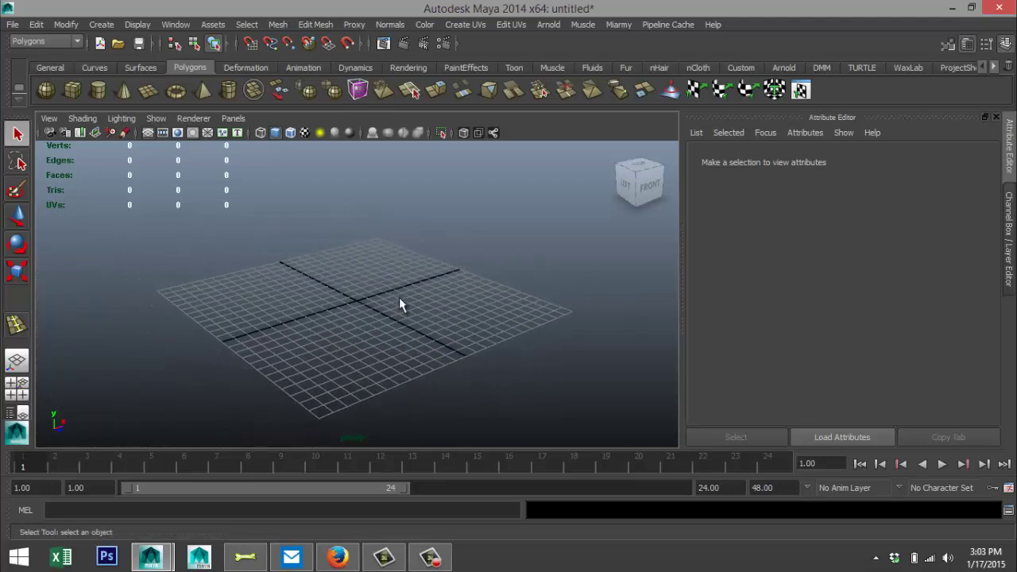
scroll(399, 302, up, 3)
alt+middle_drag(398, 301, 382, 288)
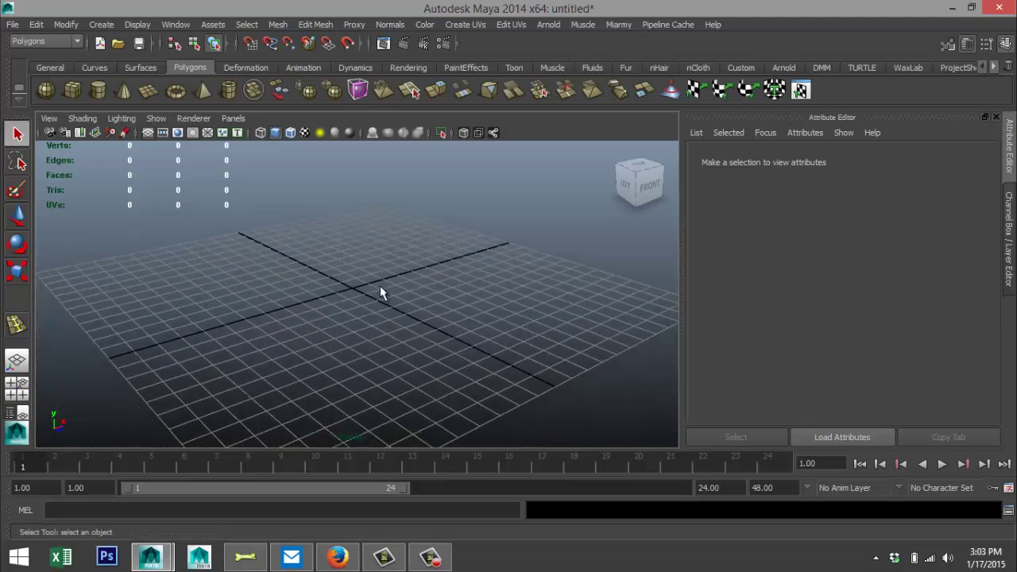
mouse_move(374, 301)
alt+mouse_down()
mouse_move(378, 293)
mouse_move(375, 305)
alt+mouse_up()
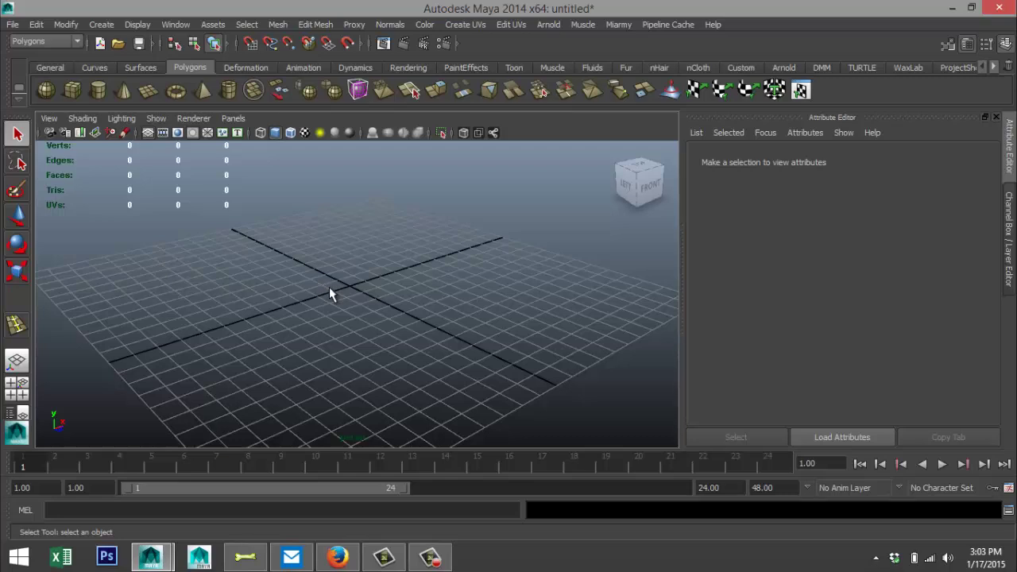
Step: Import easter-island-statue.jpg from the Desktop as an image plane in the front view
click(19, 392)
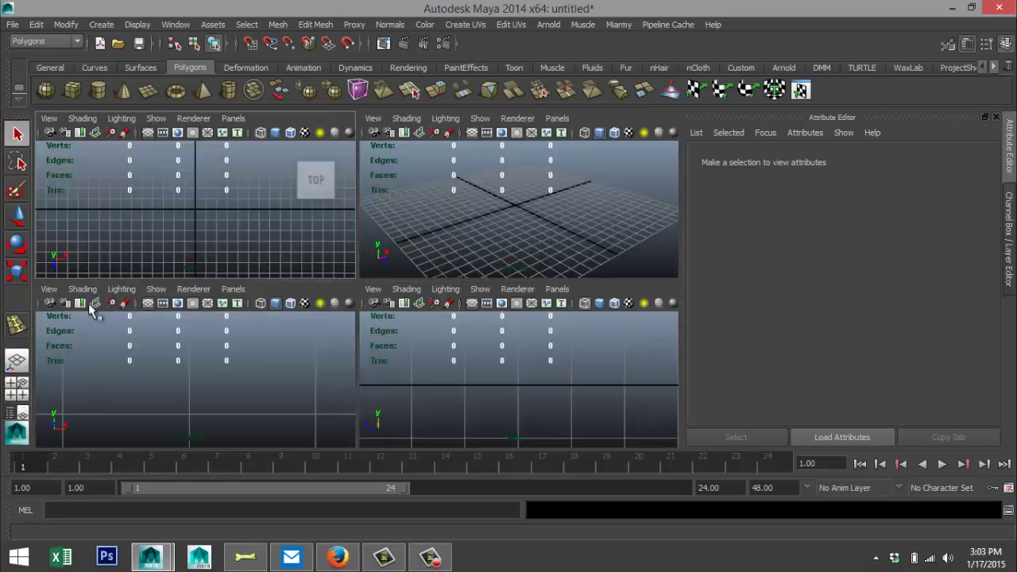
click(50, 290)
mouse_move(182, 532)
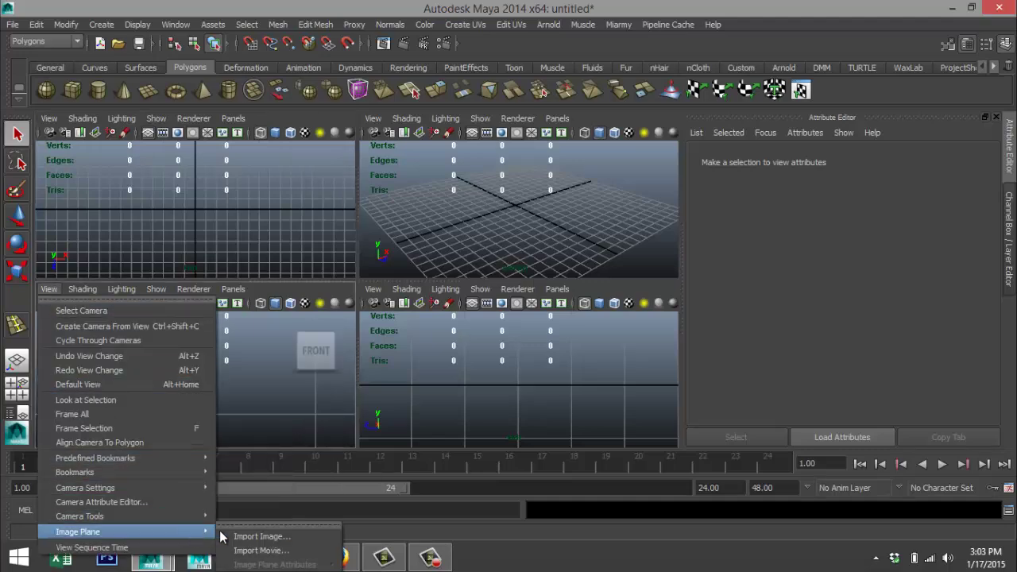
click(258, 537)
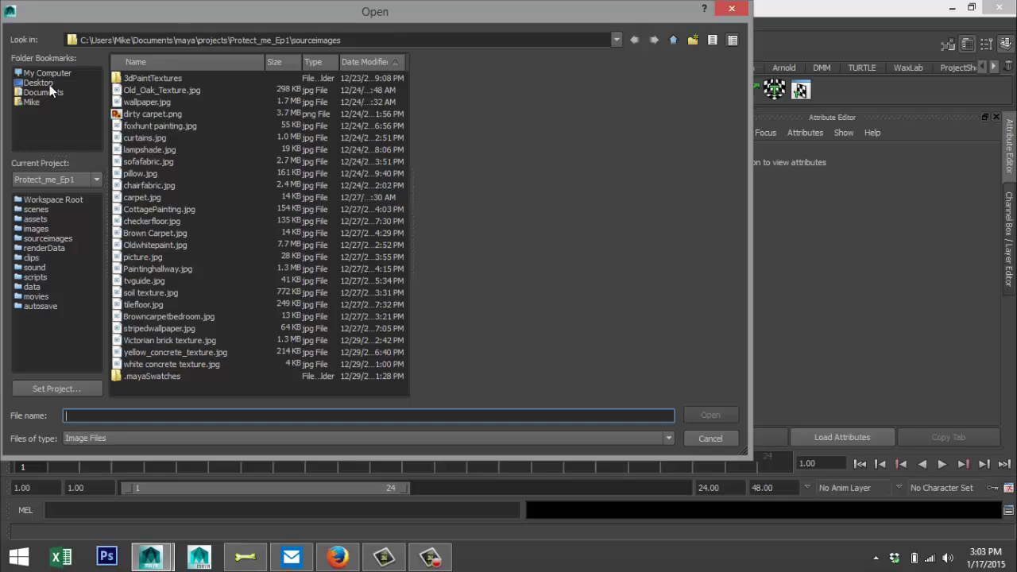
click(52, 83)
click(166, 245)
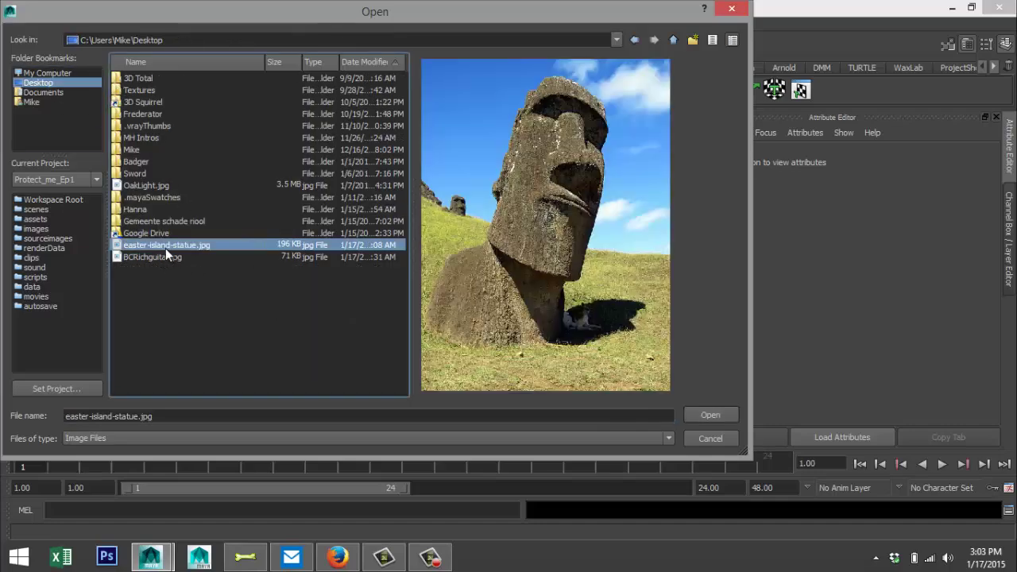
click(706, 413)
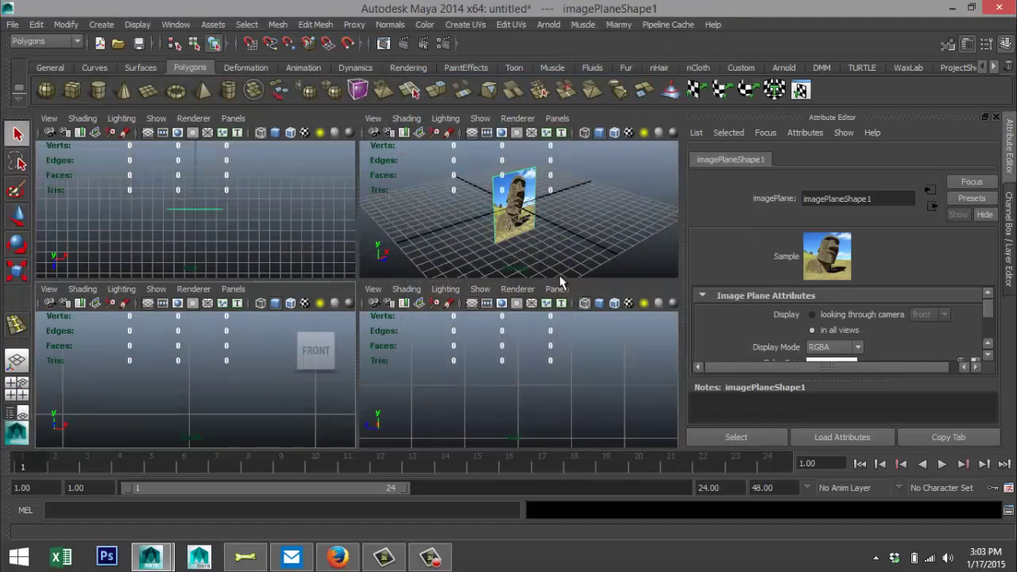
Step: Rotate the reference image plane within its own plane so the leaning statue head stands upright
key(space)
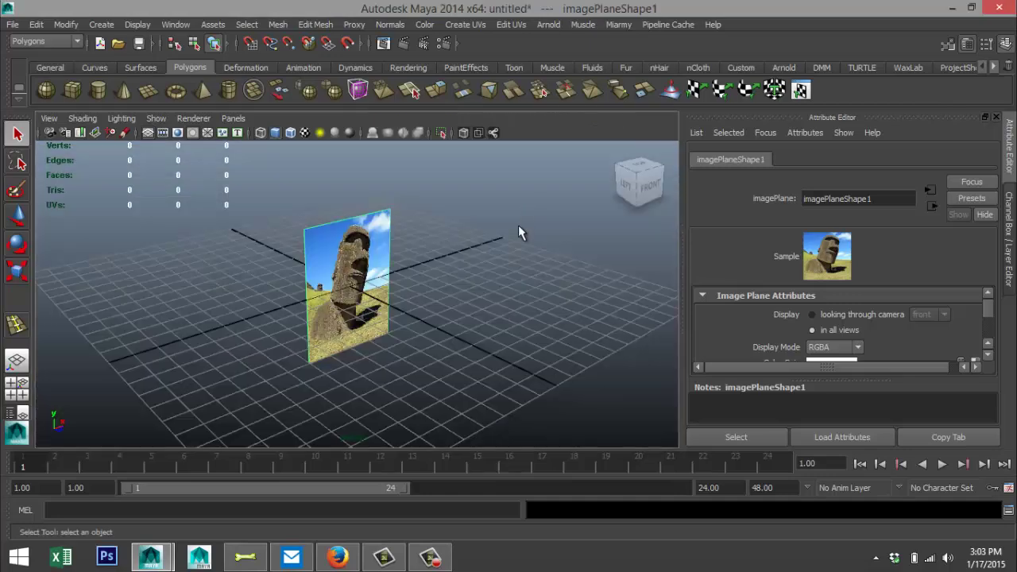
alt+drag(509, 285, 431, 281)
alt+middle_drag(431, 281, 366, 276)
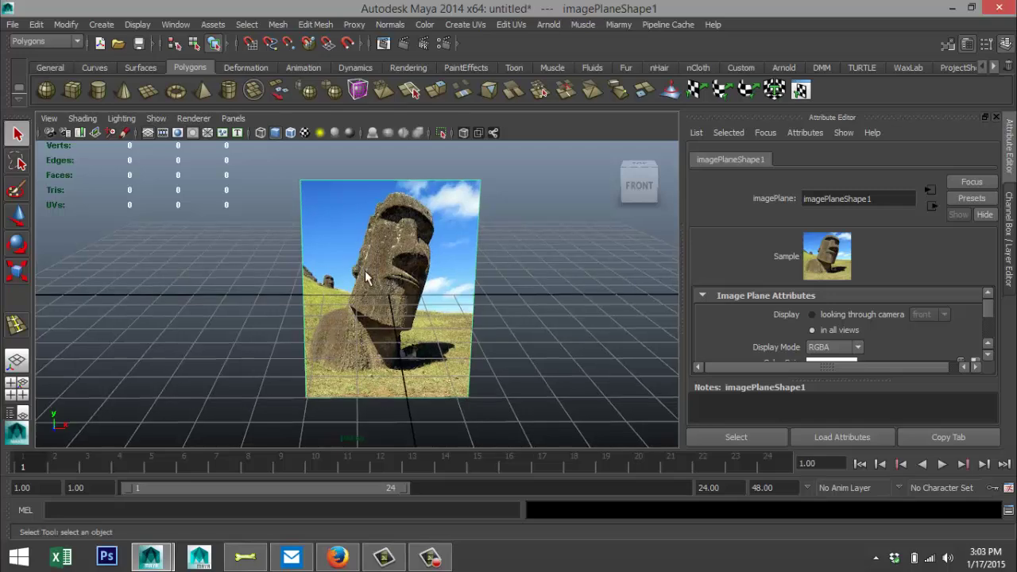
mouse_move(457, 333)
alt+mouse_down()
mouse_move(429, 336)
mouse_move(447, 339)
alt+mouse_up()
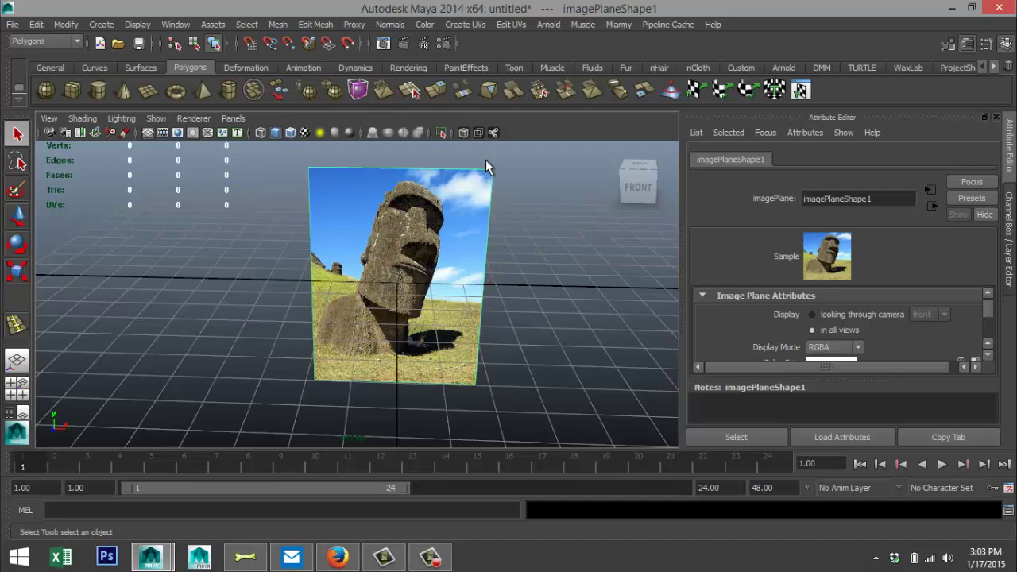
key(e)
drag(358, 229, 361, 139)
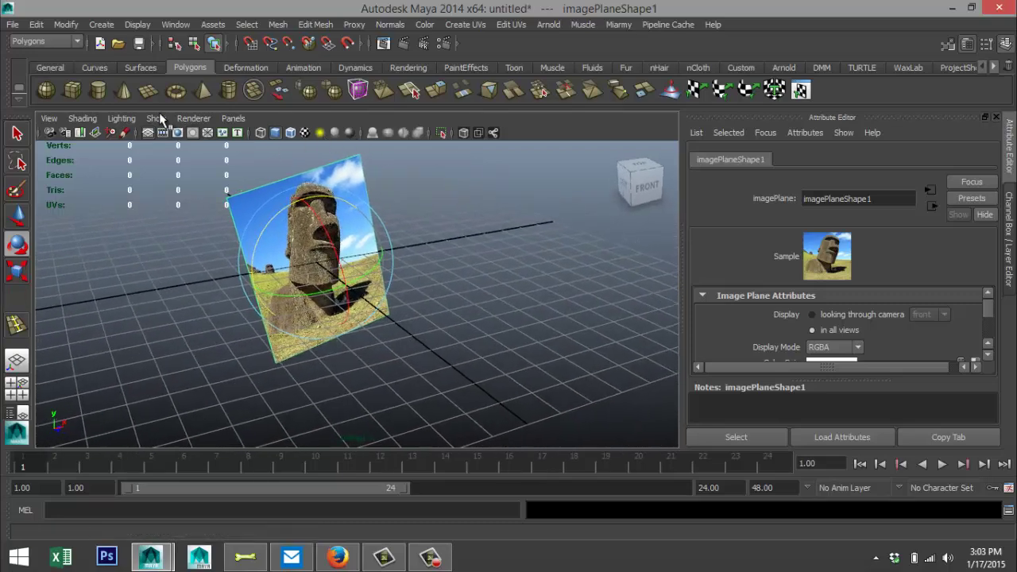
Step: Create a polygon cylinder in front of the image plane and turn on X-ray shading in the front view
click(98, 90)
drag(417, 393, 503, 178)
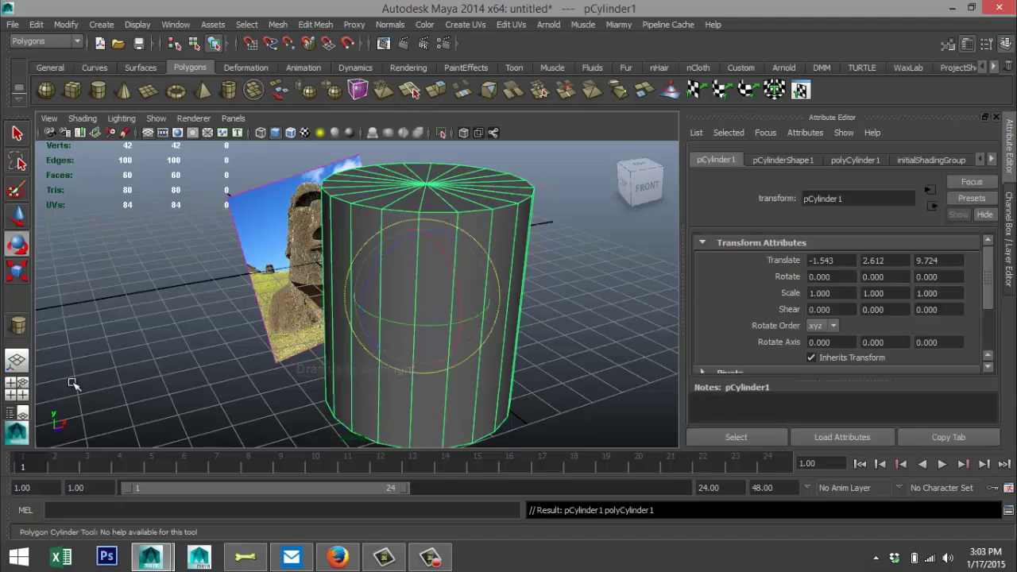
click(17, 389)
key(space)
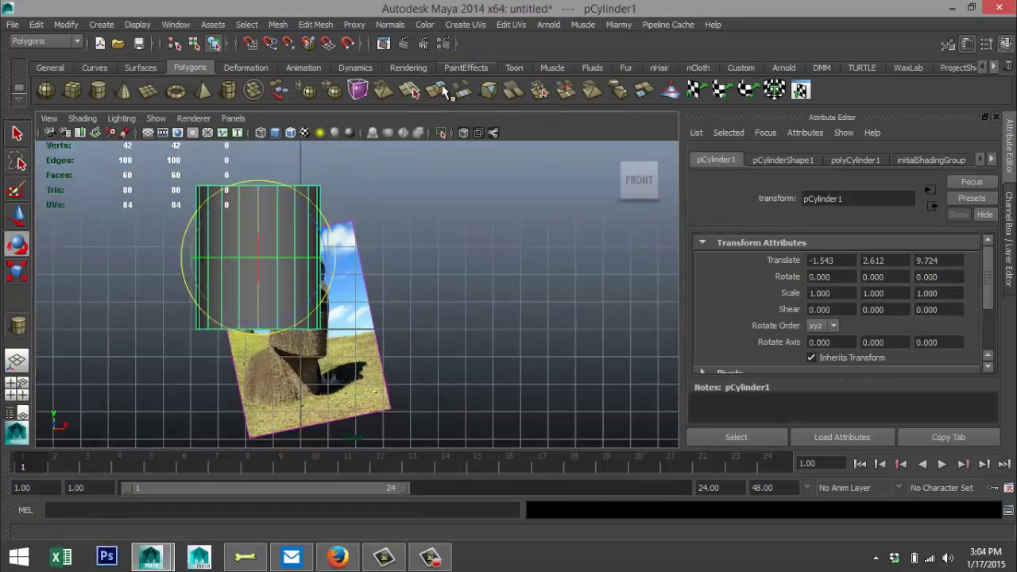
click(464, 133)
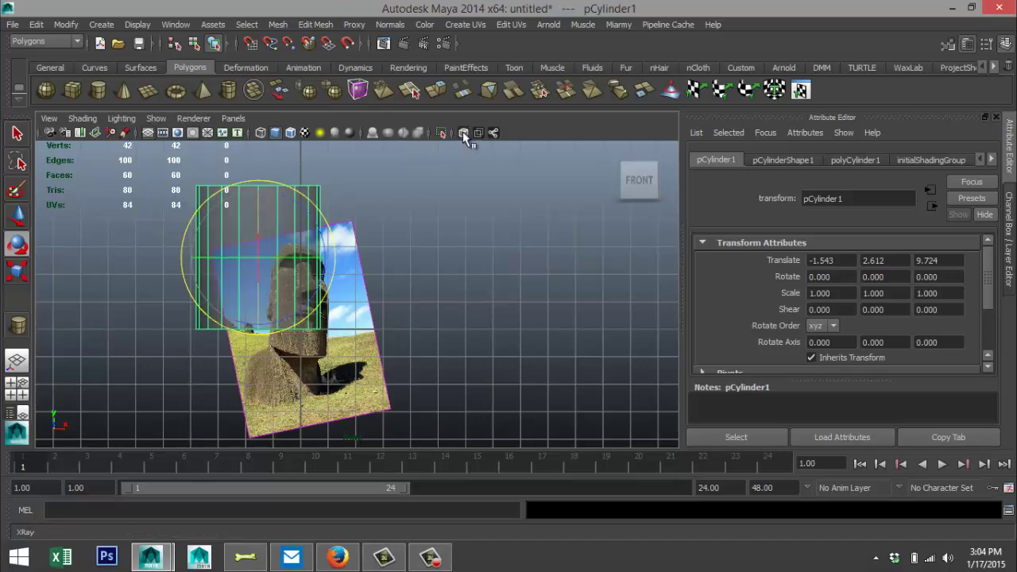
Step: Lower the cylinder to about 1.013 in Y and scale its height to about 0.819 to match the statue's head
key(w)
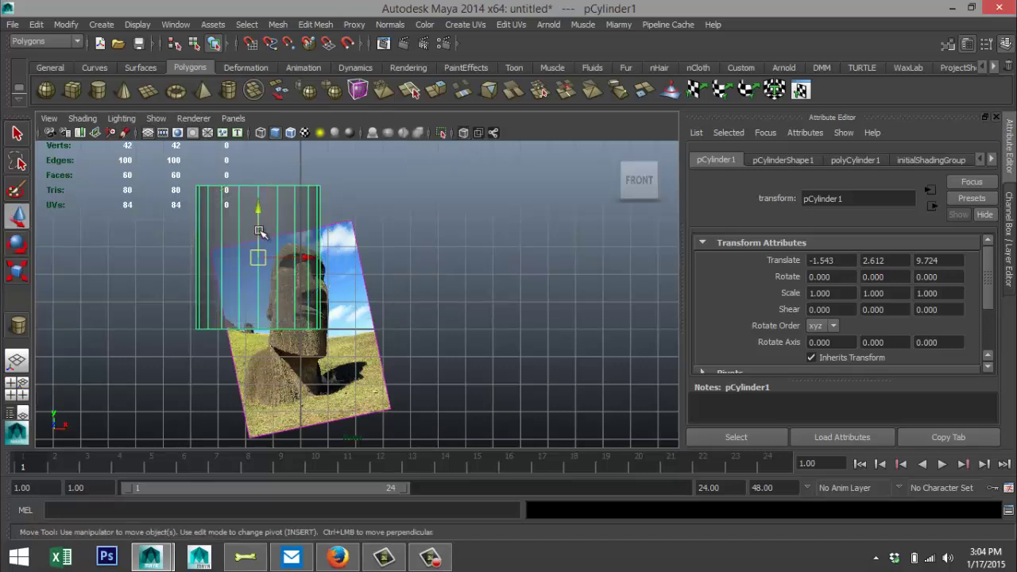
drag(258, 214, 258, 251)
key(r)
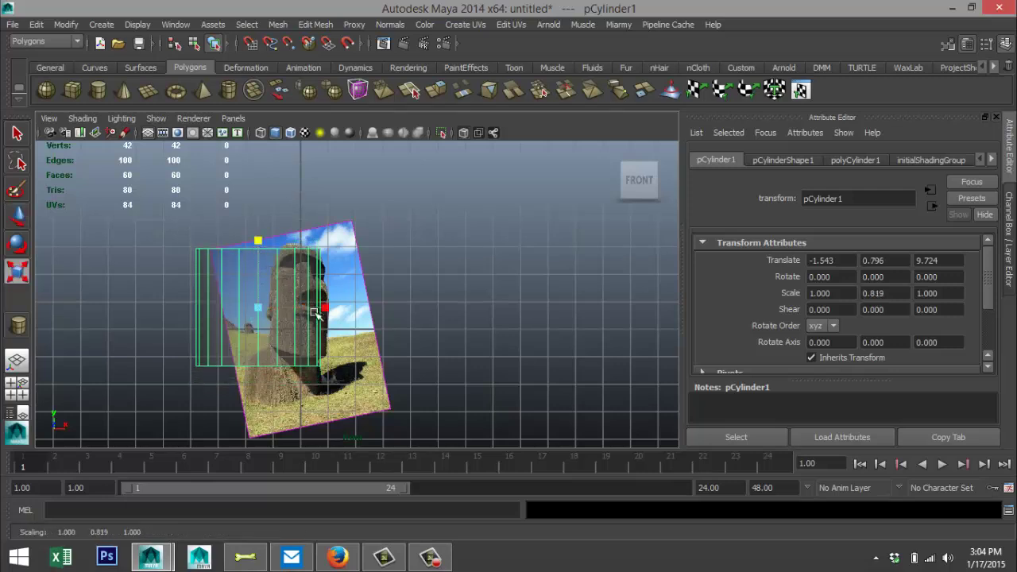
key(w)
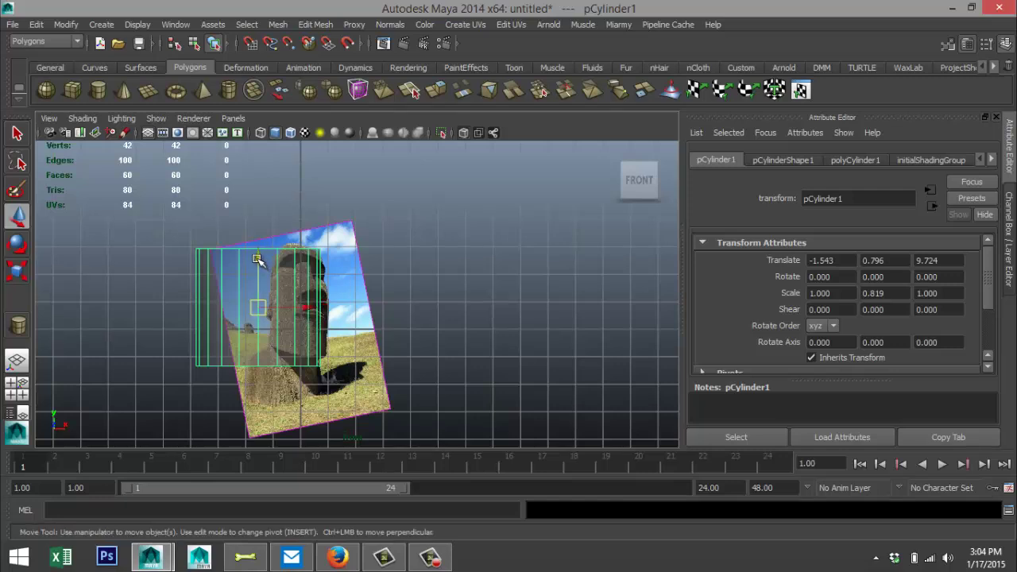
drag(258, 259, 261, 253)
key(r)
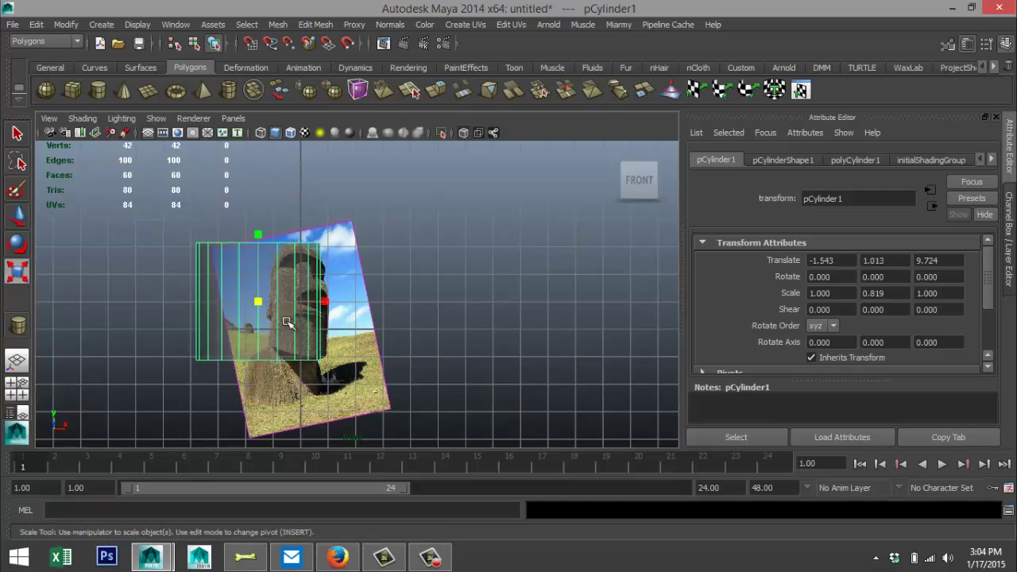
Step: Fit the cylinder over the head by scaling it to about 0.433, 0.778, 0.433 and moving it to about -0.053 in X
click(256, 304)
drag(255, 304, 182, 306)
drag(258, 244, 275, 159)
key(w)
mouse_move(310, 303)
mouse_down()
mouse_move(349, 303)
mouse_move(307, 305)
mouse_move(324, 312)
mouse_up()
key(r)
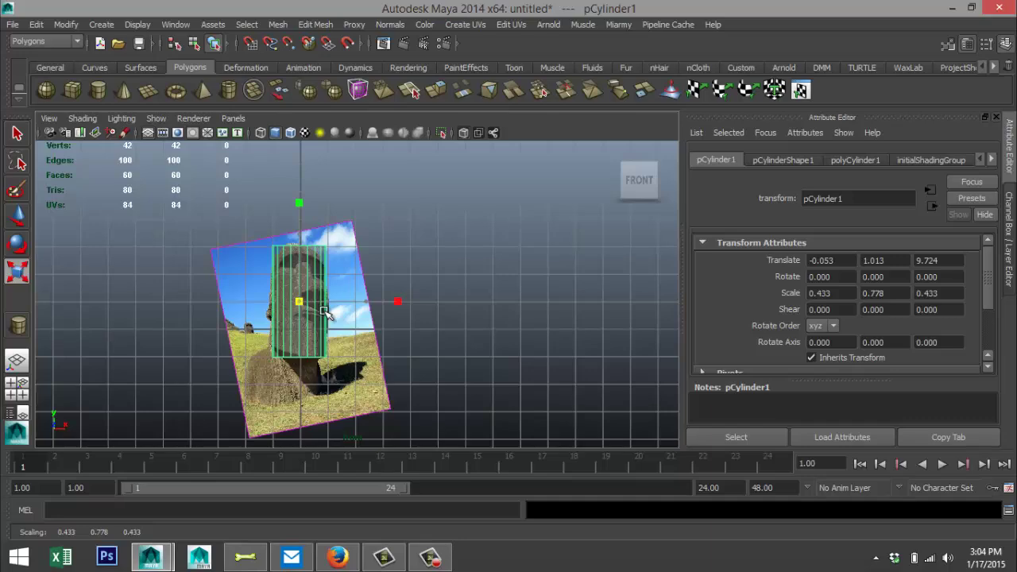
Step: Insert edge loops around the cylinder at the brow line and the base of the nose, using equal distance from edge
click(18, 387)
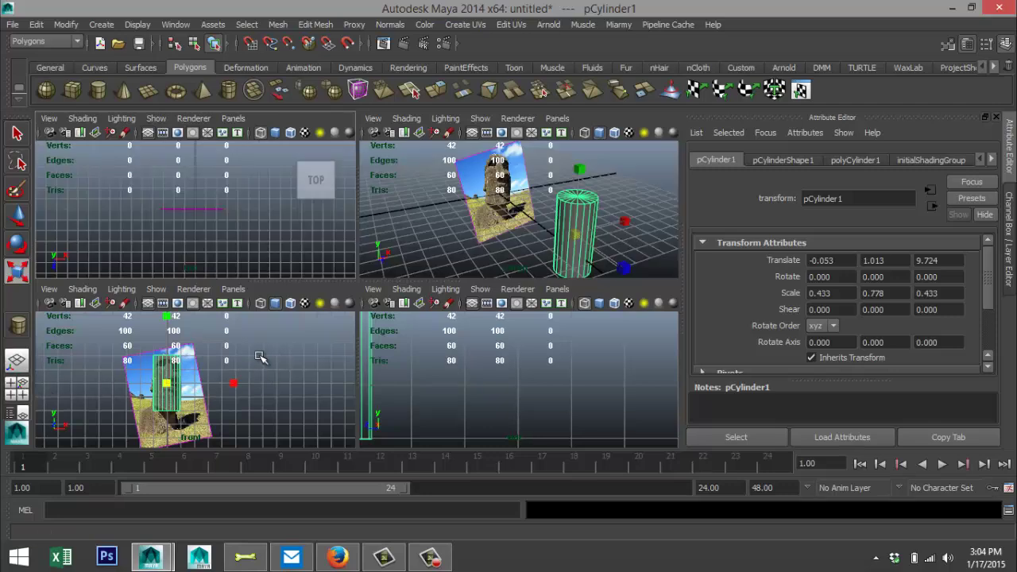
key(space)
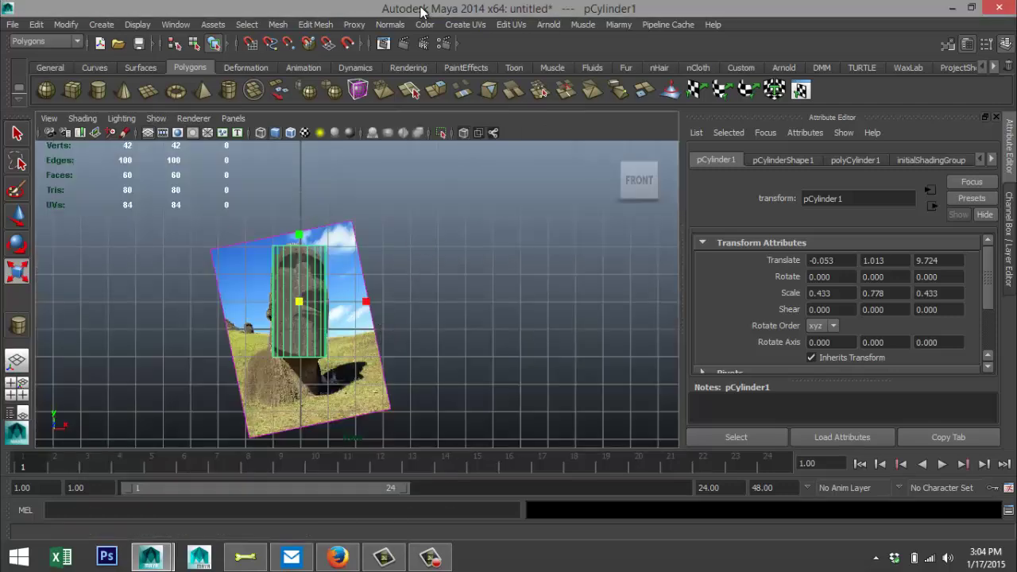
click(316, 23)
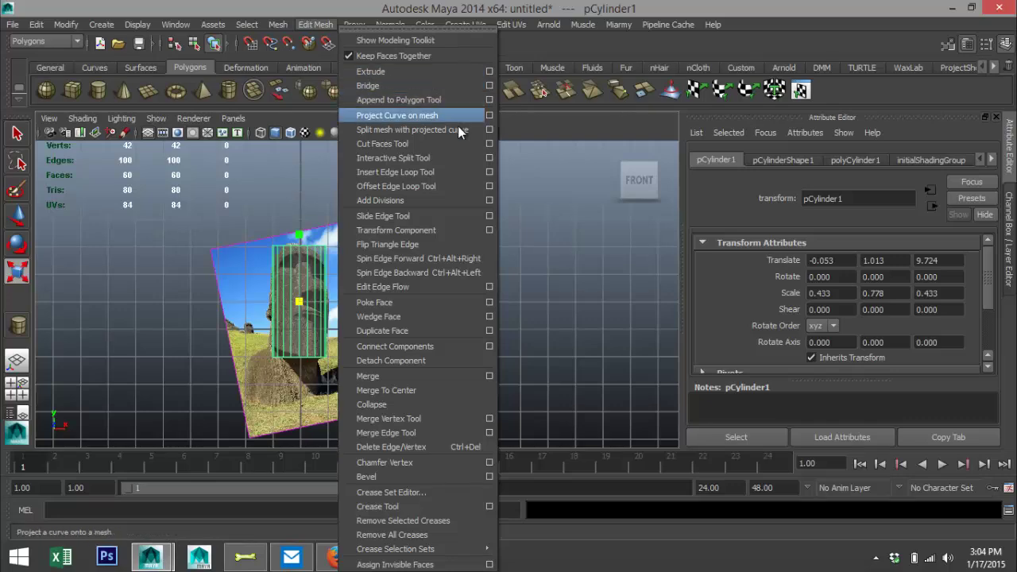
click(489, 172)
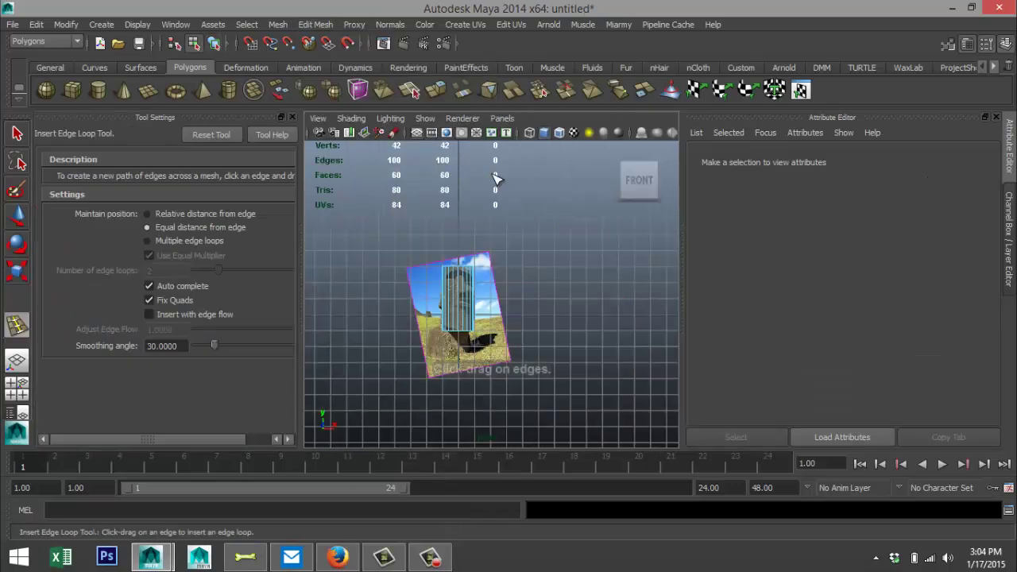
click(147, 240)
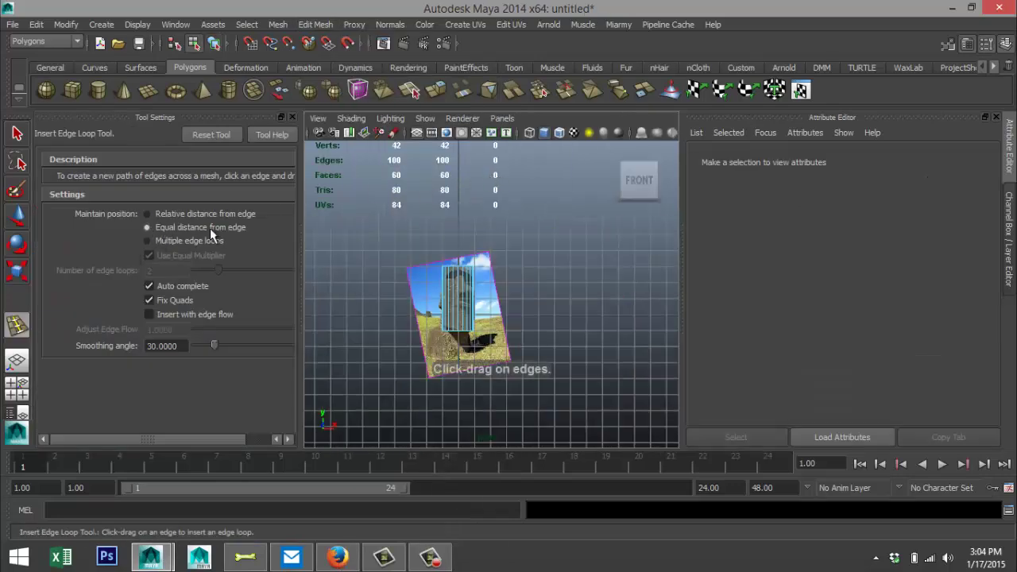
click(292, 117)
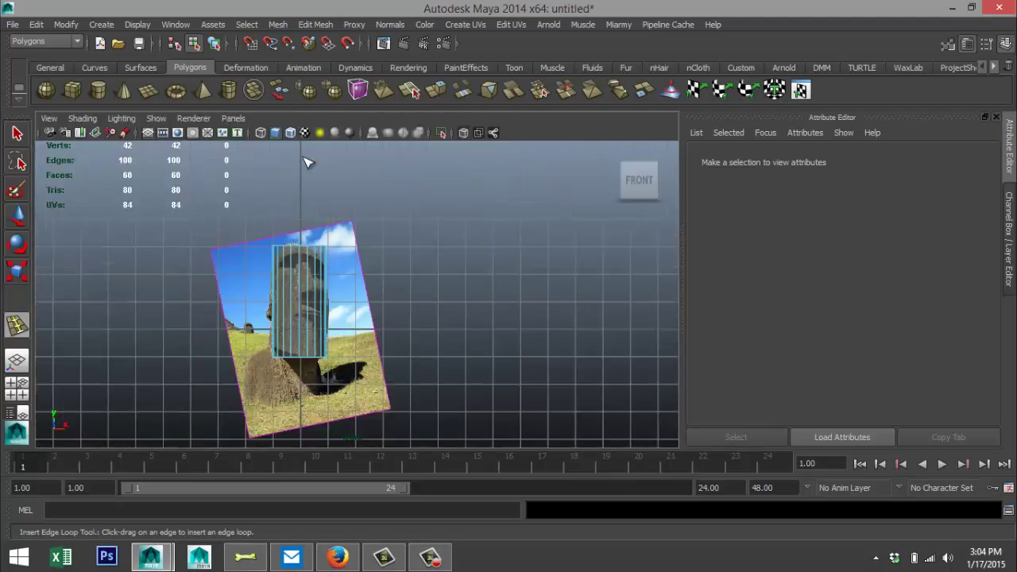
scroll(353, 300, up, 4)
click(206, 219)
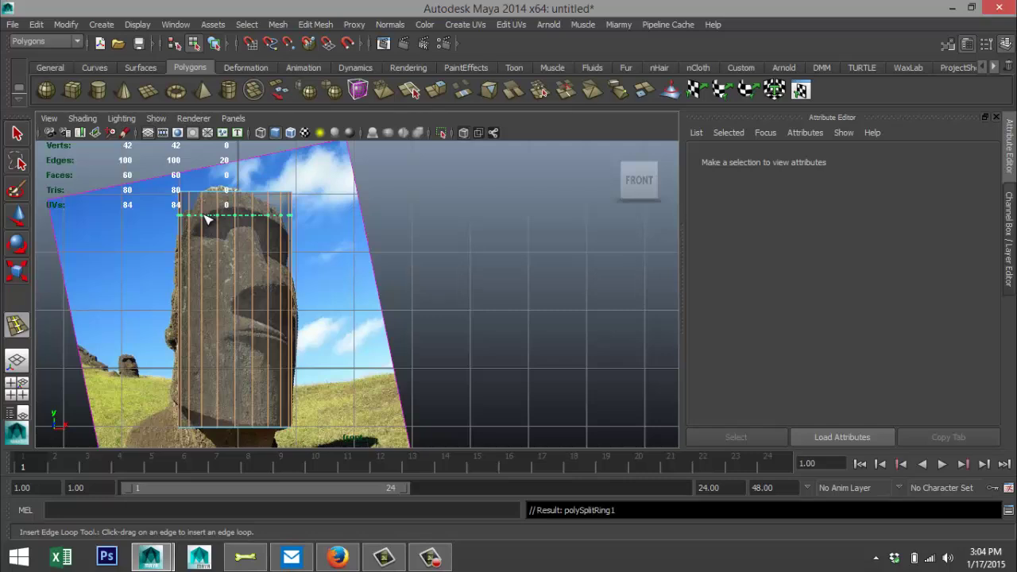
click(221, 309)
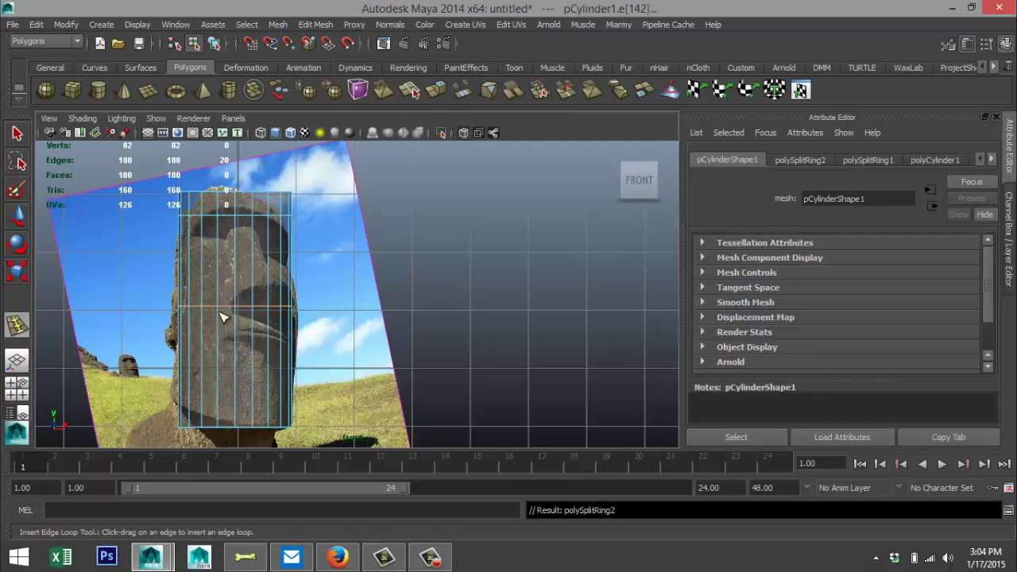
Step: Insert six closely spaced edge loops around the cylinder across the statue's mouth and just below it
click(222, 324)
click(222, 327)
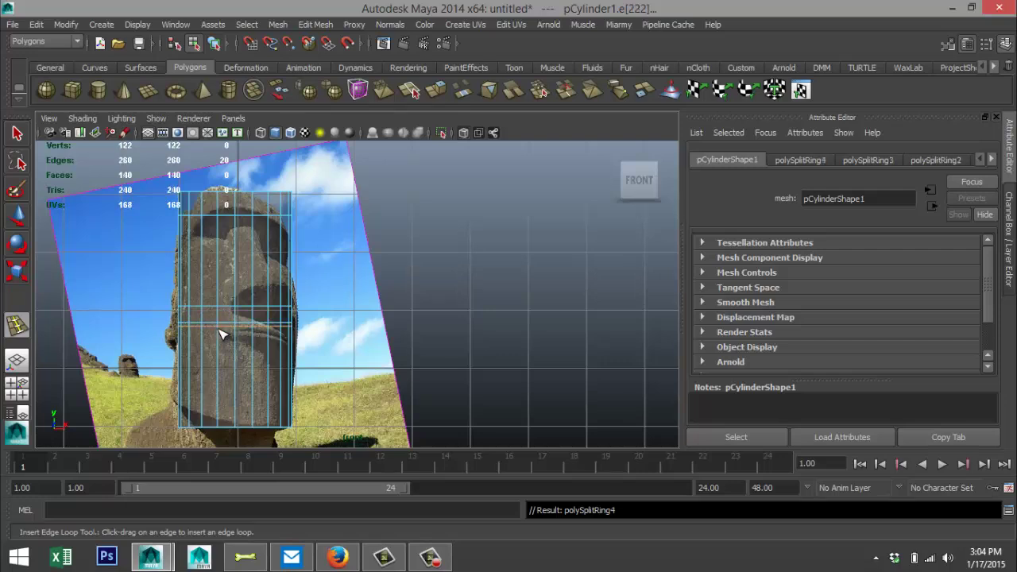
click(222, 330)
click(222, 342)
click(221, 346)
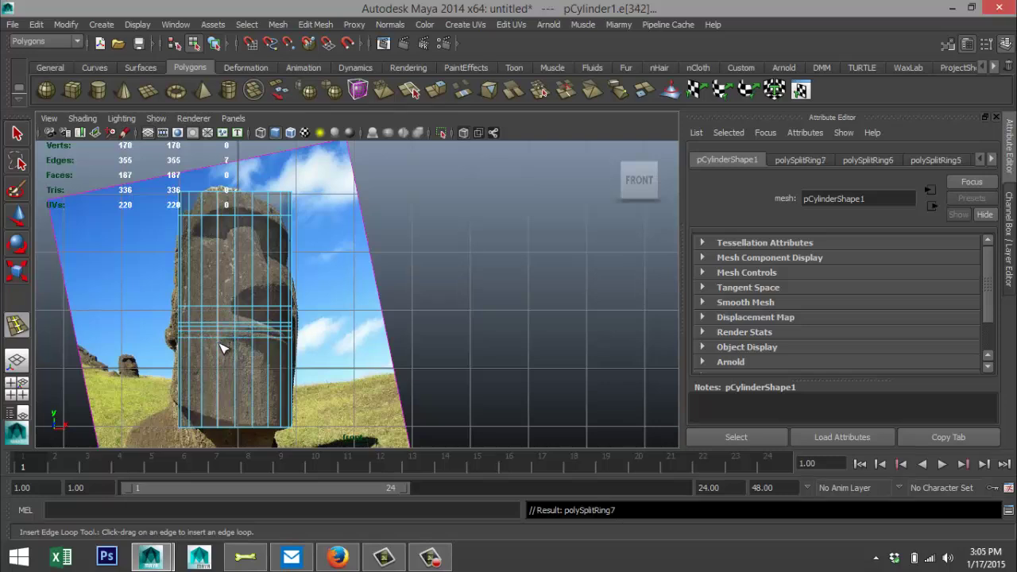
key(ctrl+z)
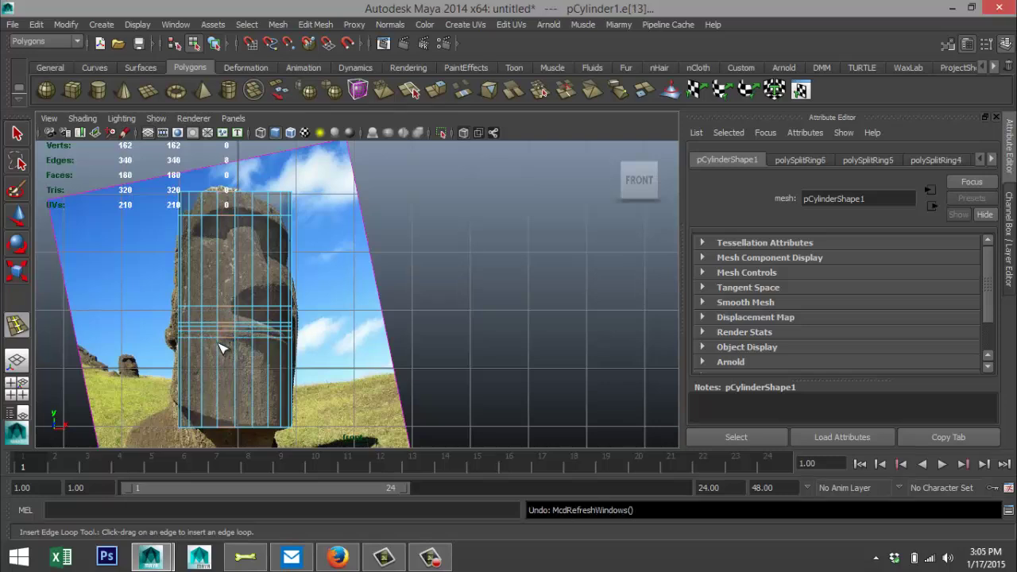
click(222, 350)
click(222, 352)
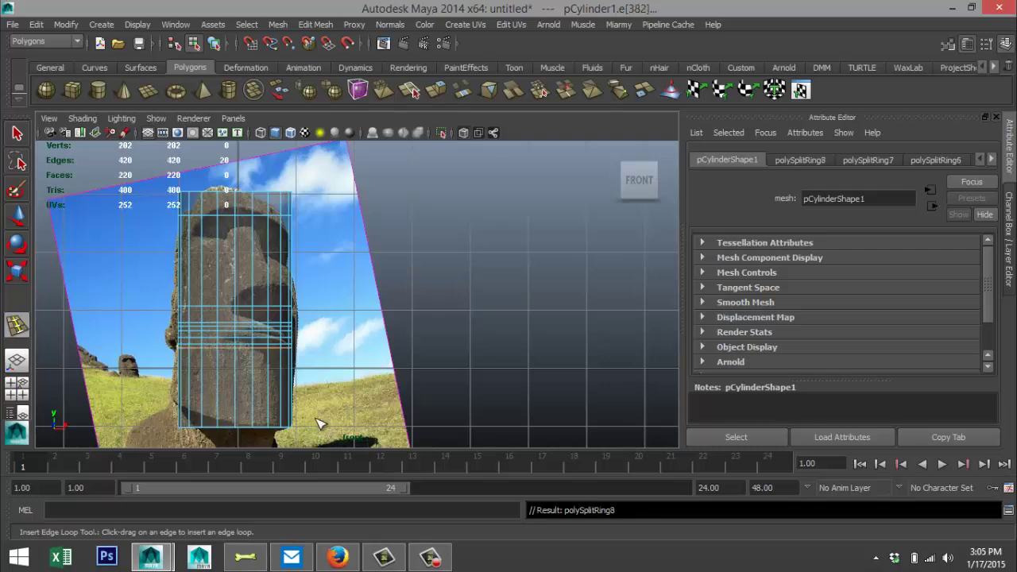
click(16, 389)
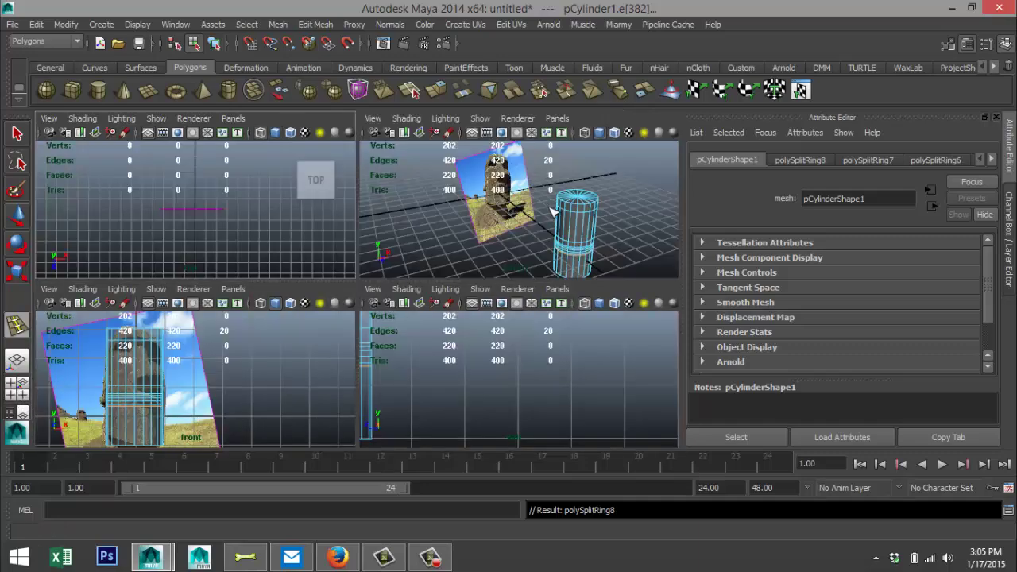
key(space)
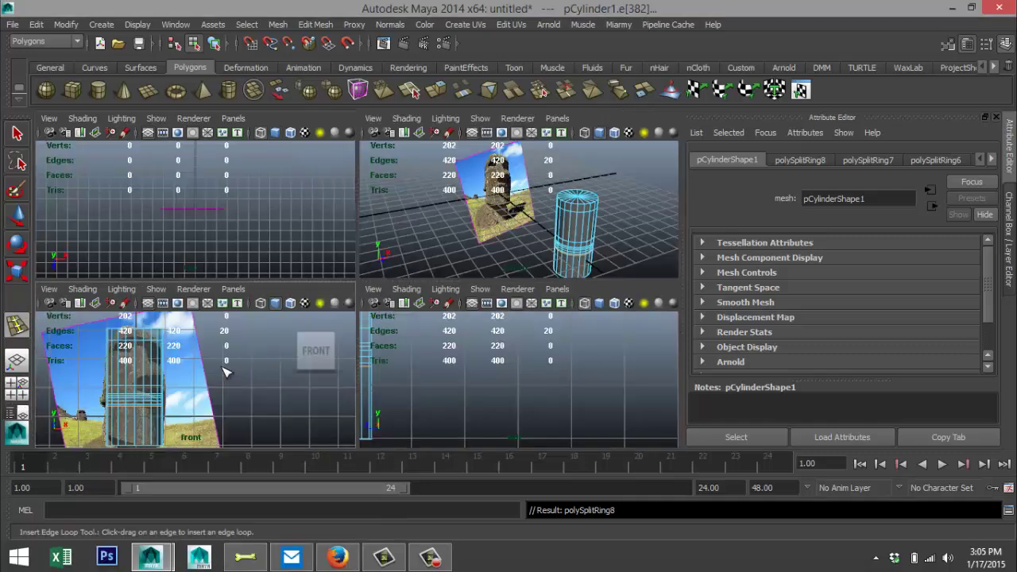
Step: Extrude the eight front faces of the band above the brow line and pull them forward in Z to form the brow ridge
alt+drag(331, 274, 317, 250)
right_drag(309, 245, 309, 261)
key(q)
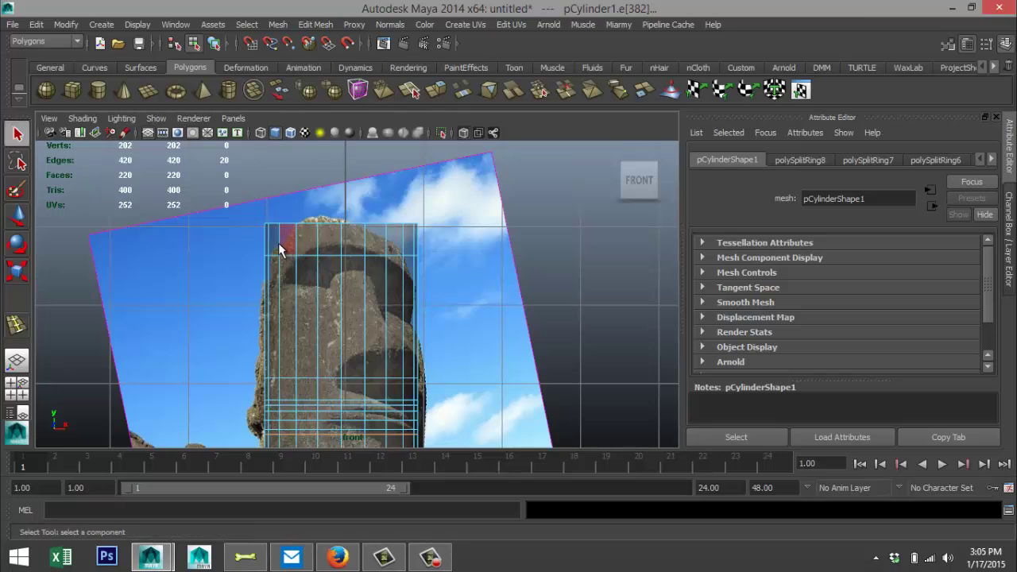
mouse_move(274, 250)
mouse_down()
mouse_move(288, 238)
mouse_move(332, 250)
mouse_move(407, 246)
mouse_up()
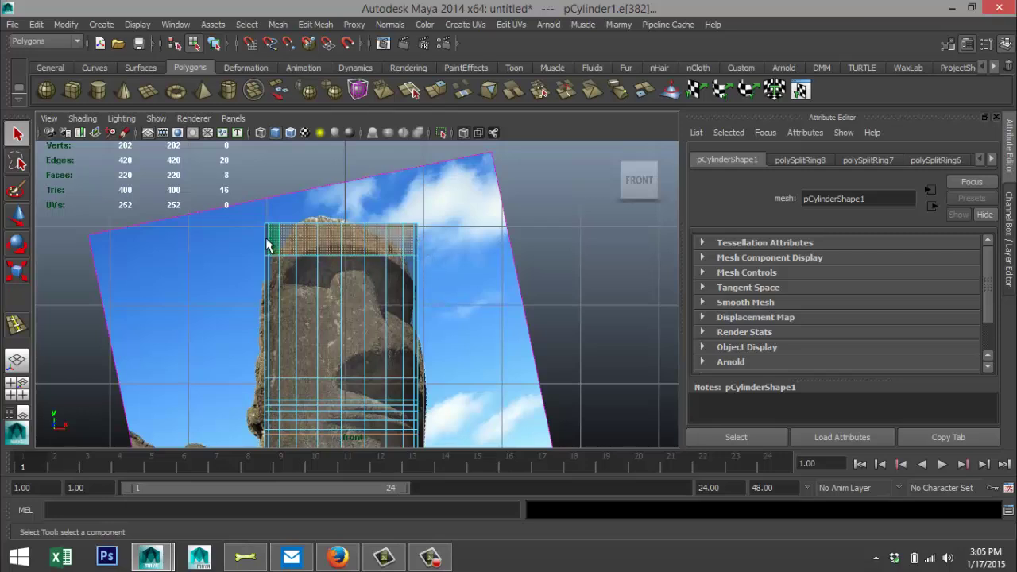
click(24, 390)
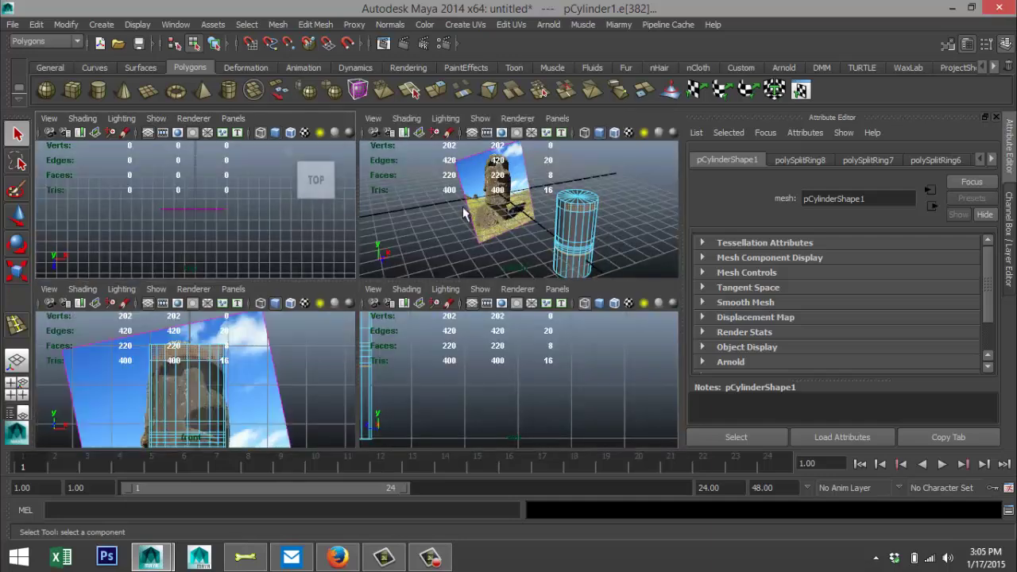
key(space)
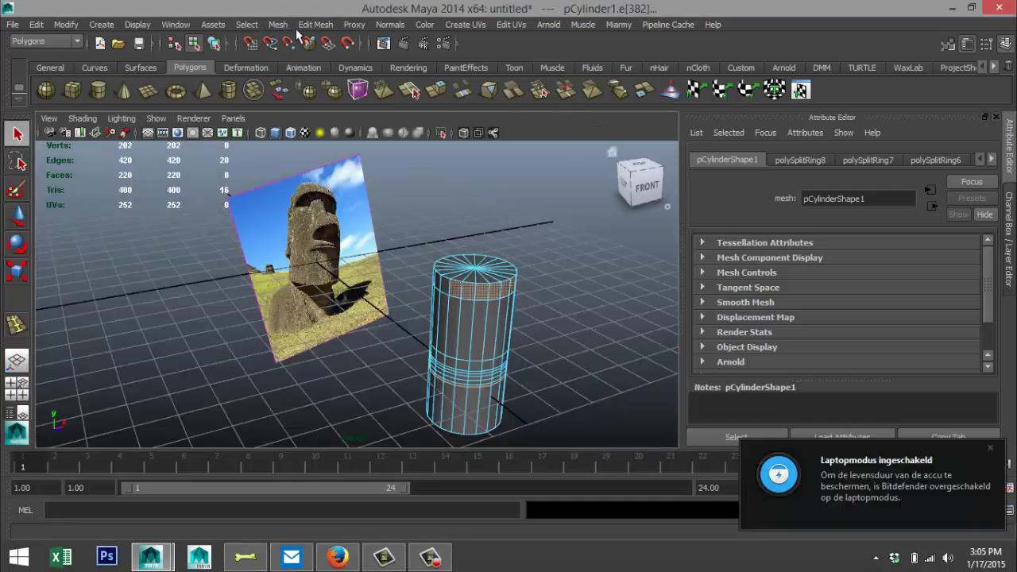
click(322, 24)
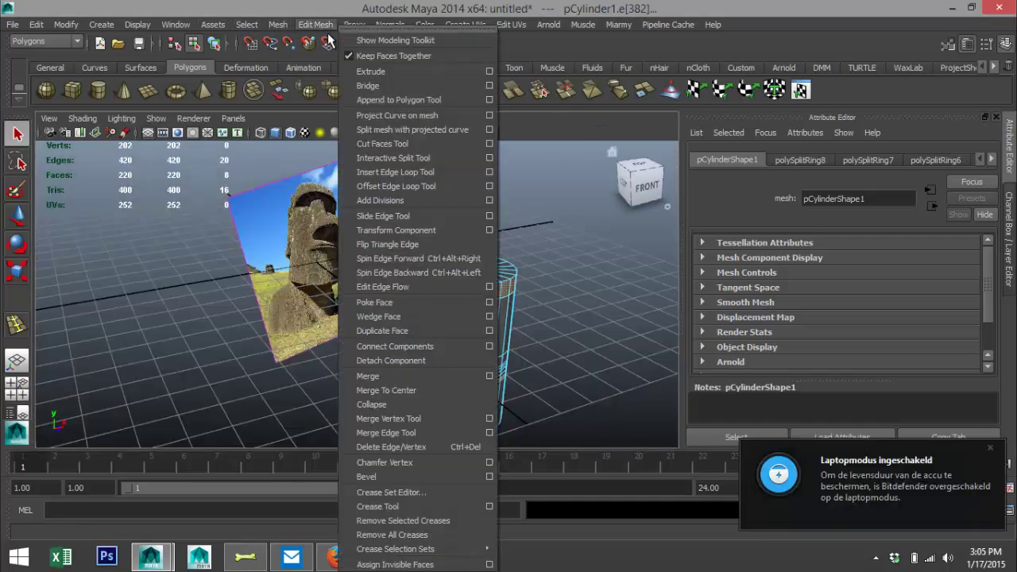
click(370, 73)
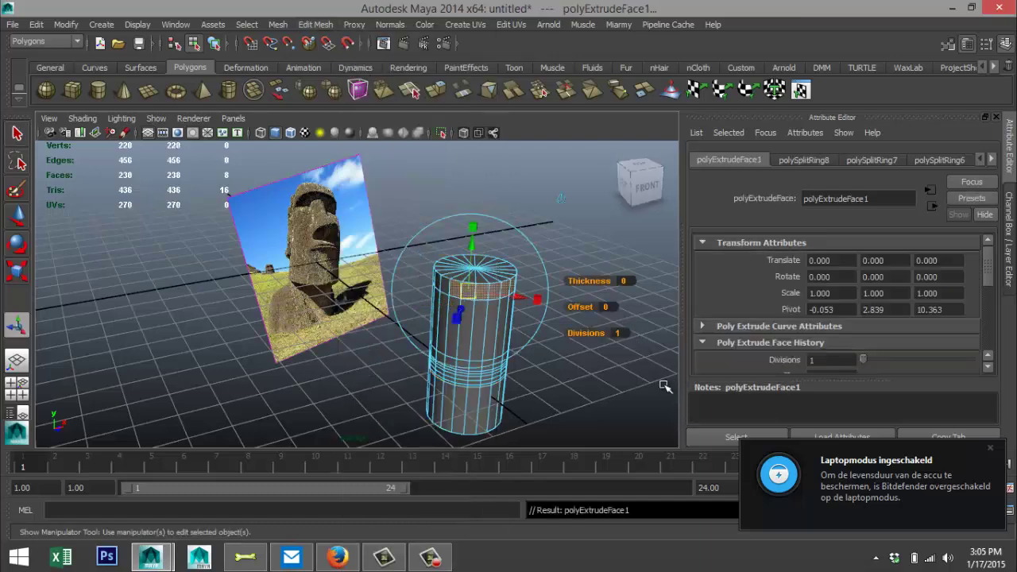
drag(533, 311, 543, 319)
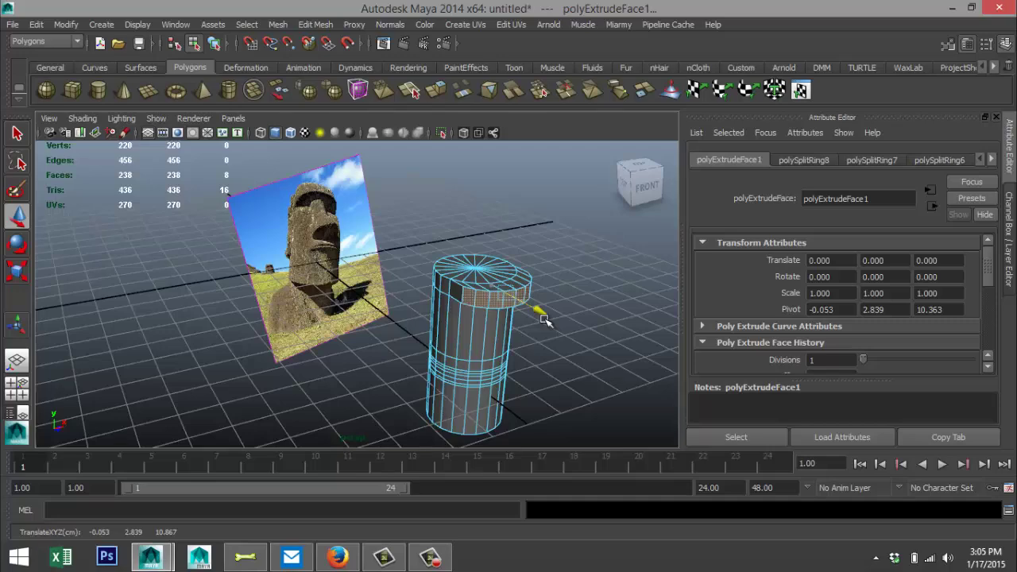
alt+drag(559, 365, 533, 383)
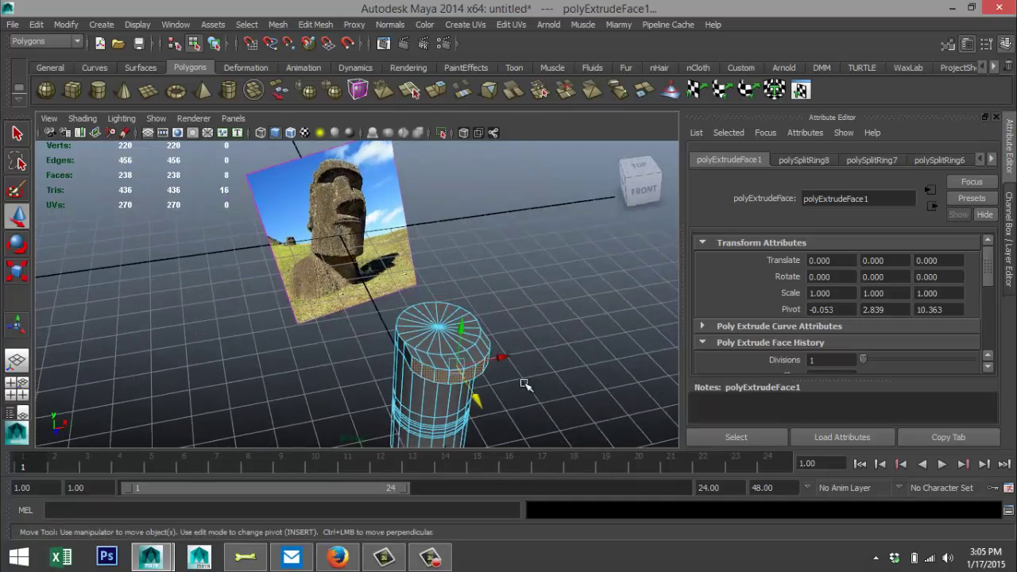
drag(478, 400, 509, 355)
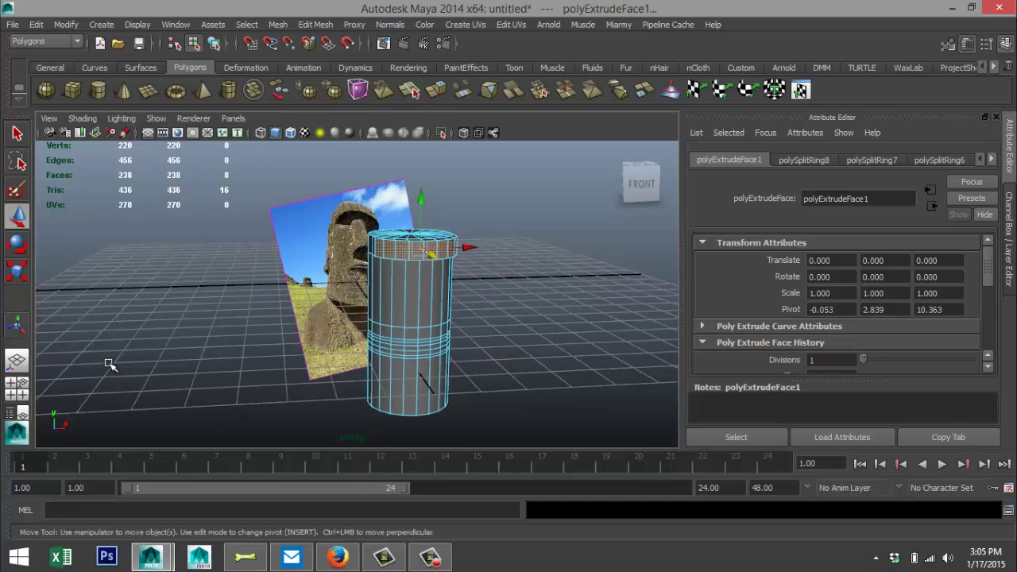
click(18, 389)
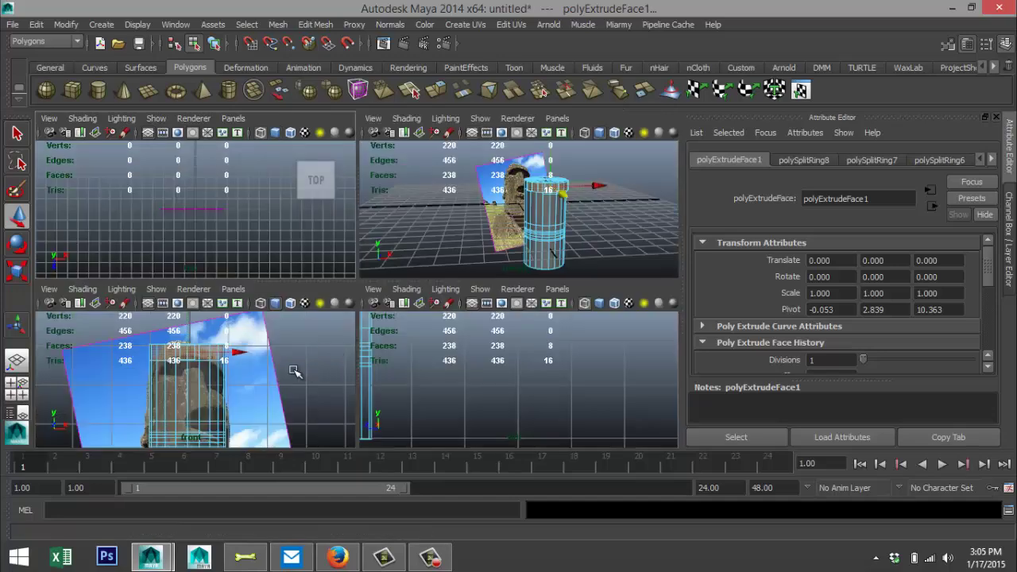
key(space)
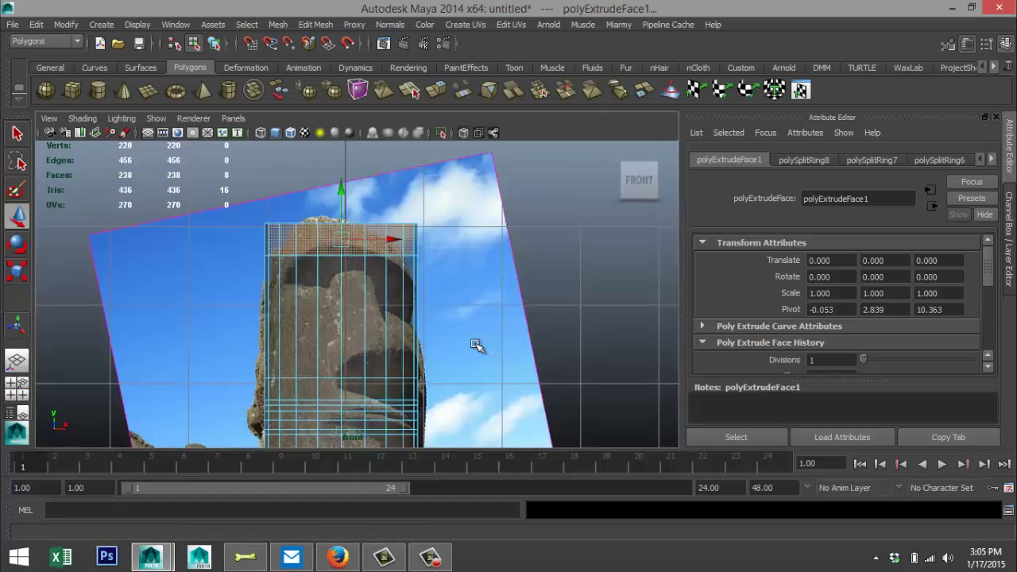
alt+middle_drag(476, 346, 483, 320)
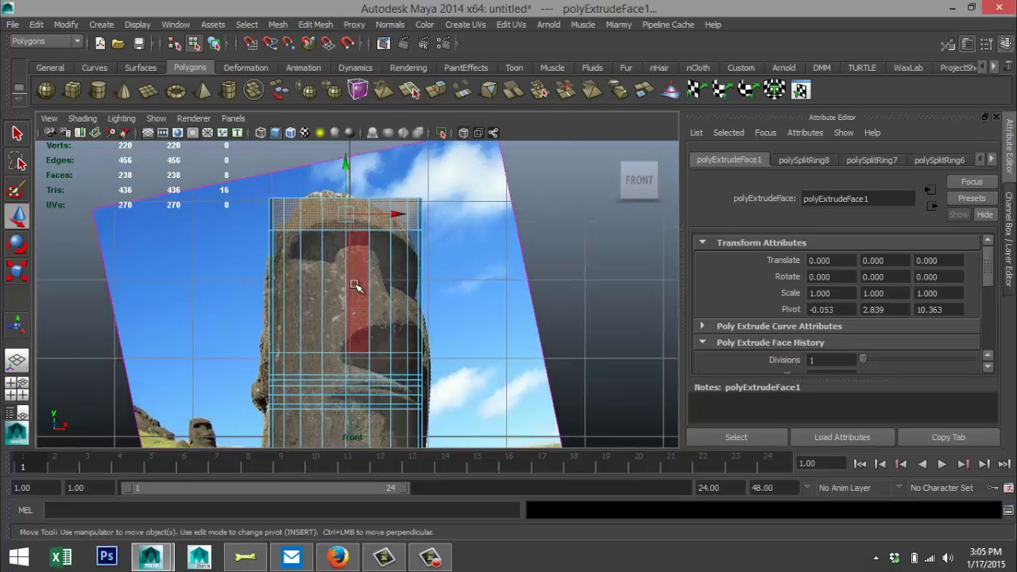
click(334, 264)
shift+click(360, 265)
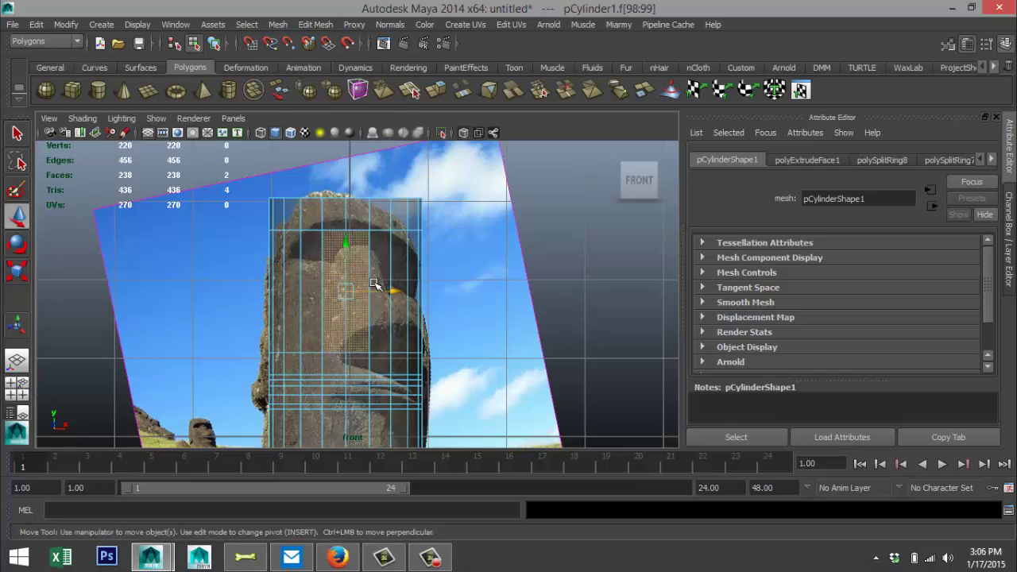
click(318, 25)
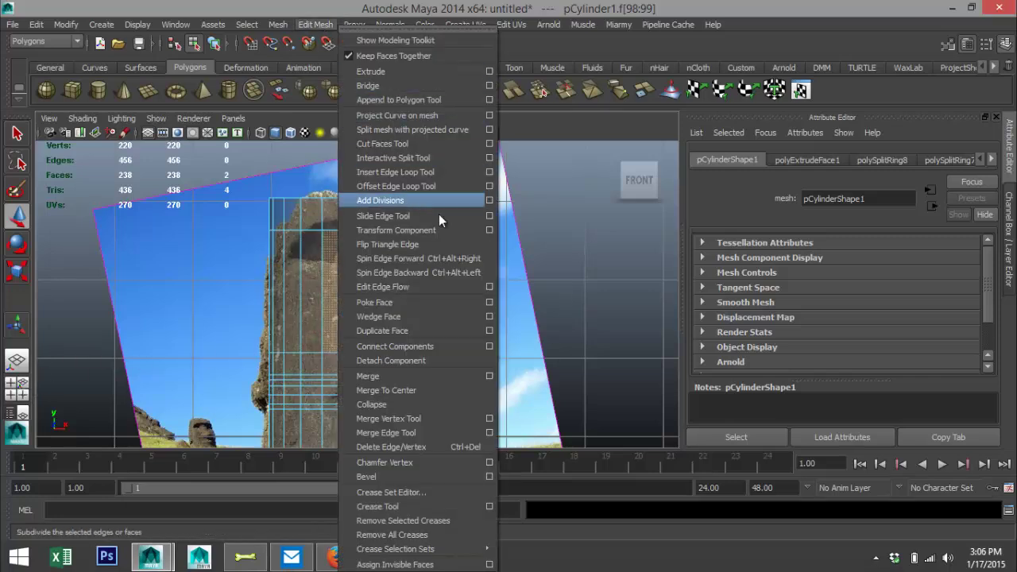
click(191, 187)
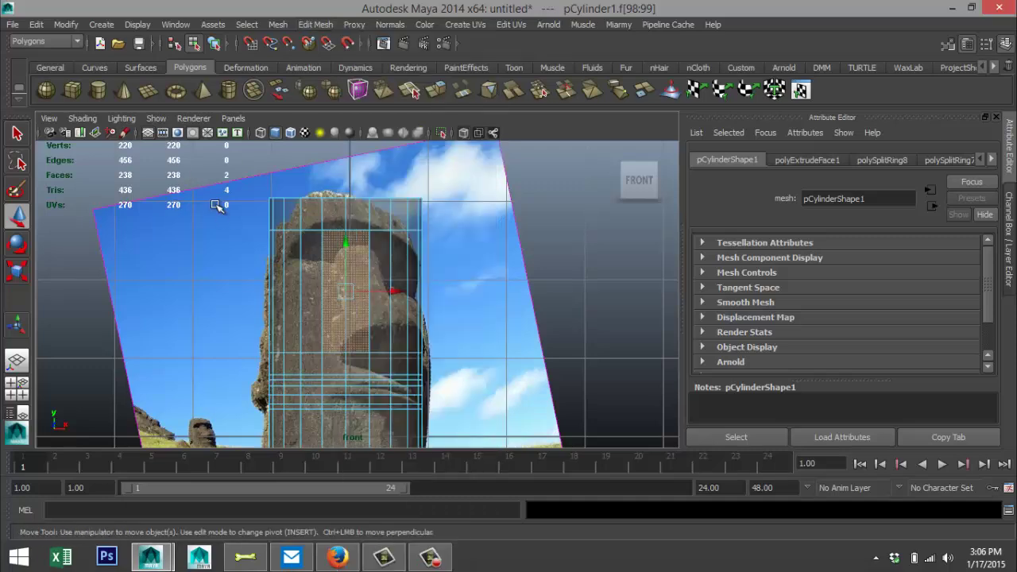
click(191, 187)
Step: Bevel the central vertical edge between the brow line and the nose base with offset 0.5 and 1 segment
right_drag(346, 273, 344, 195)
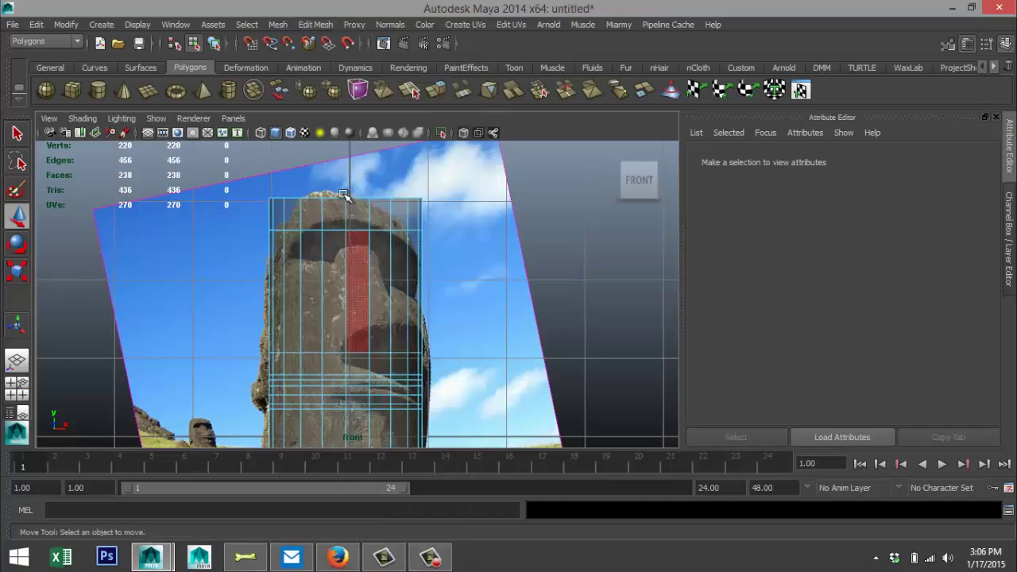
click(346, 271)
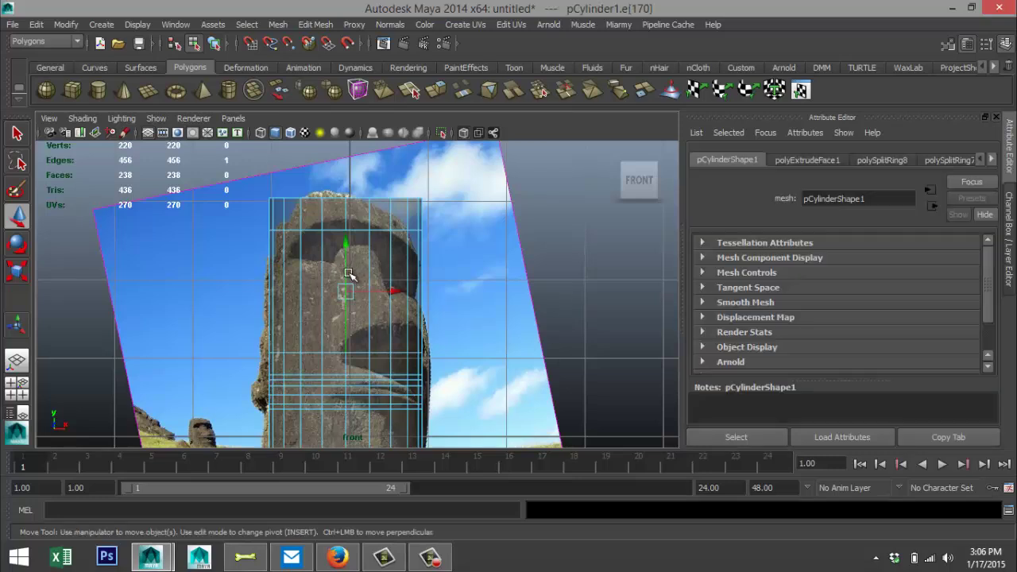
click(312, 24)
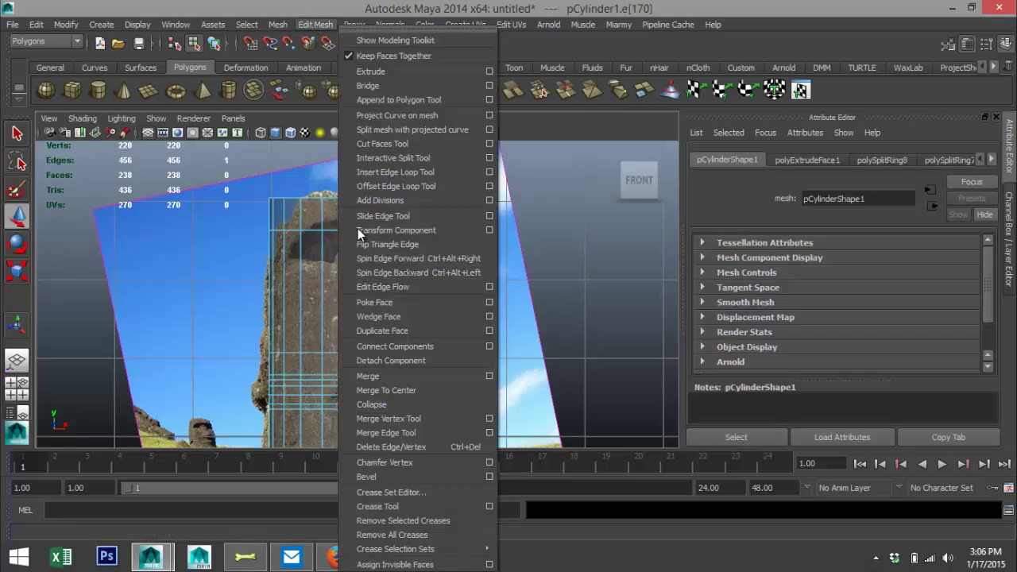
click(394, 475)
scroll(430, 363, up, 1)
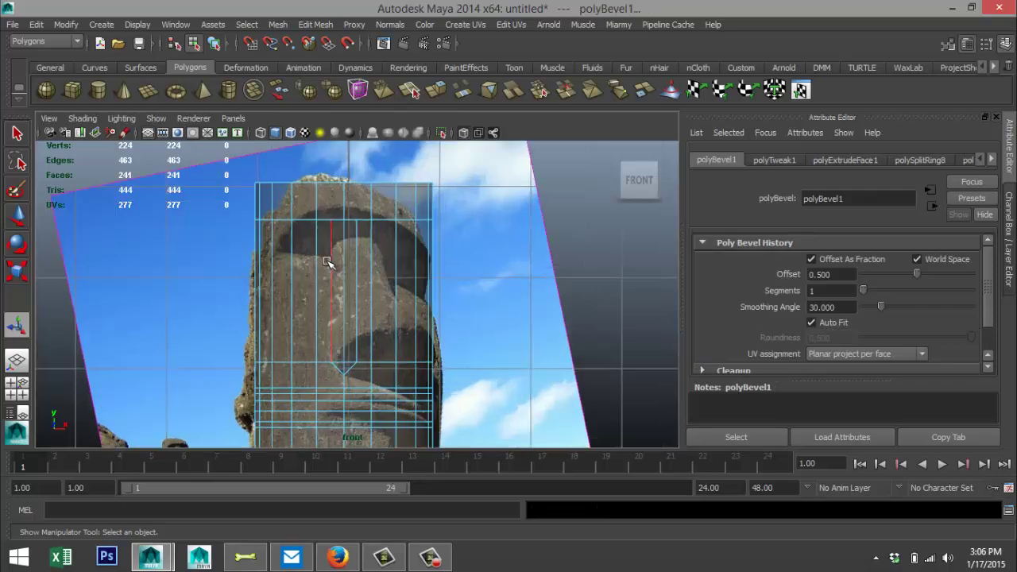
Step: Extrude the three narrow central faces between the brow line and nose base, and pull them outward to form the nose
right_drag(325, 262, 373, 232)
click(334, 268)
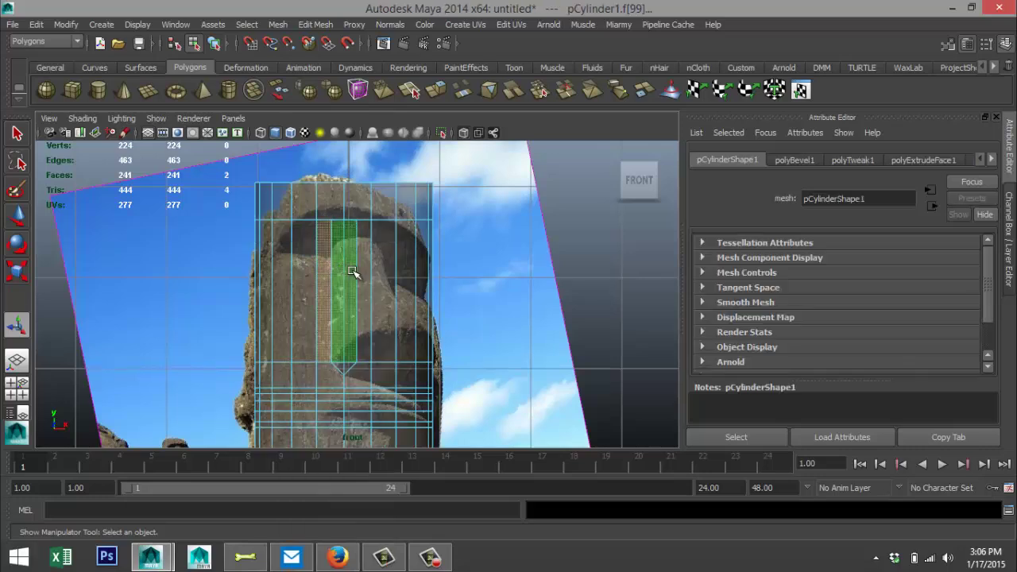
shift+click(363, 273)
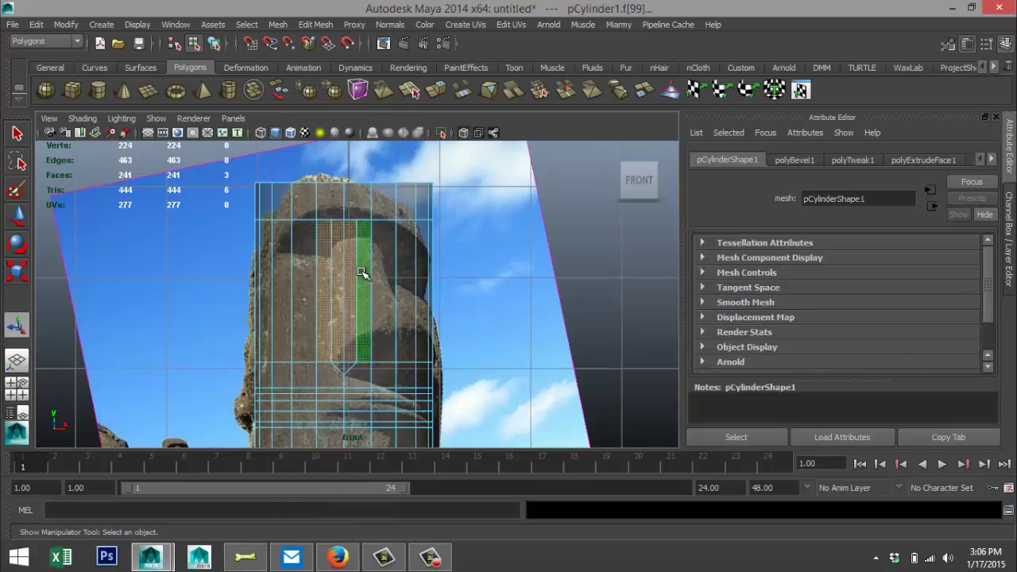
click(17, 388)
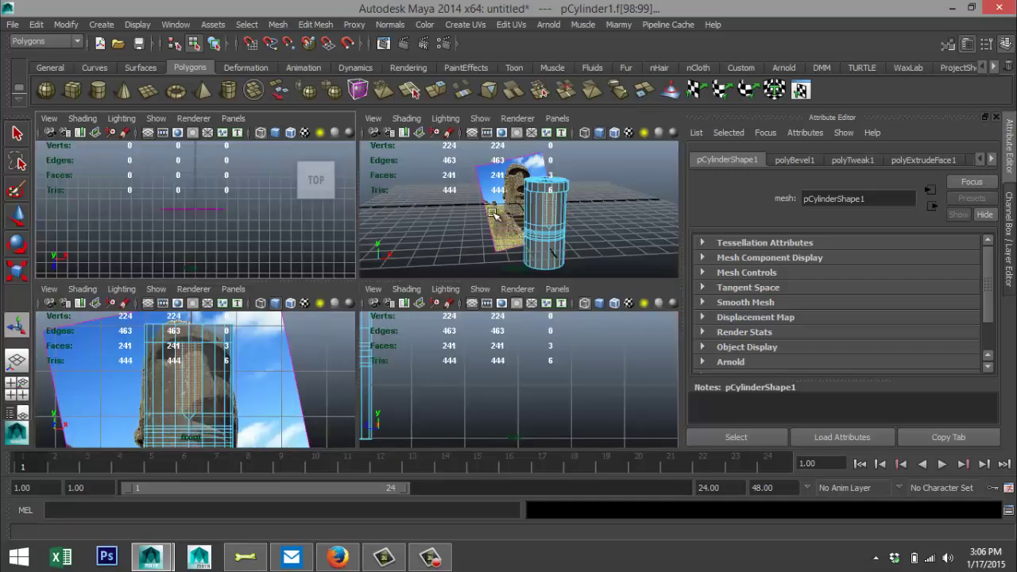
key(space)
alt+drag(332, 301, 458, 174)
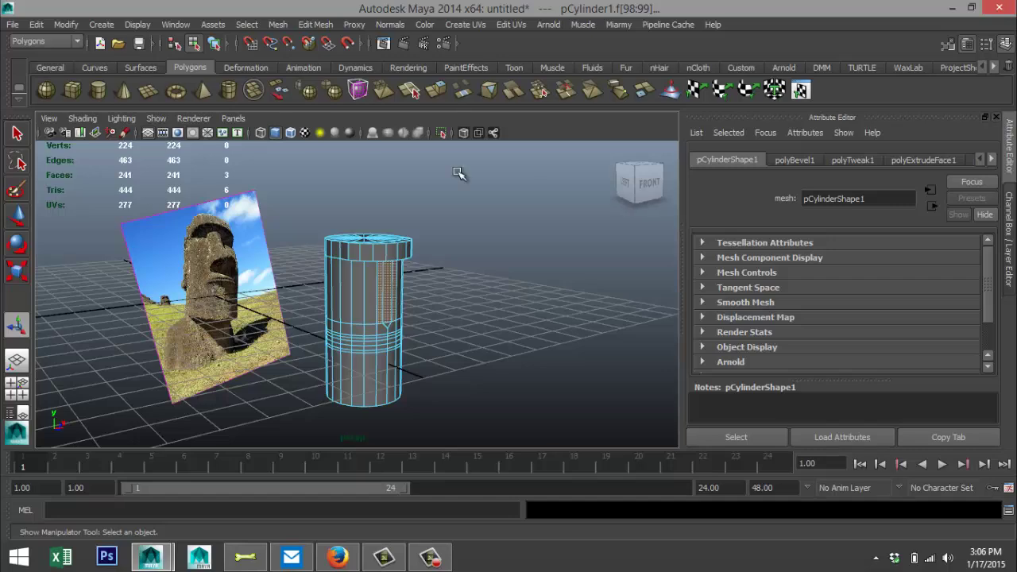
click(316, 24)
click(387, 73)
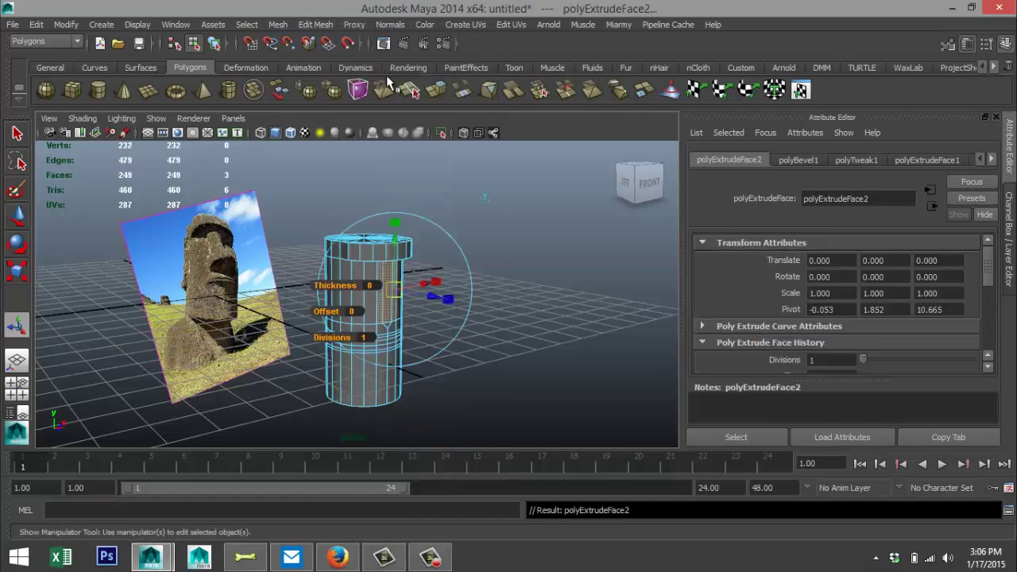
scroll(501, 294, up, 4)
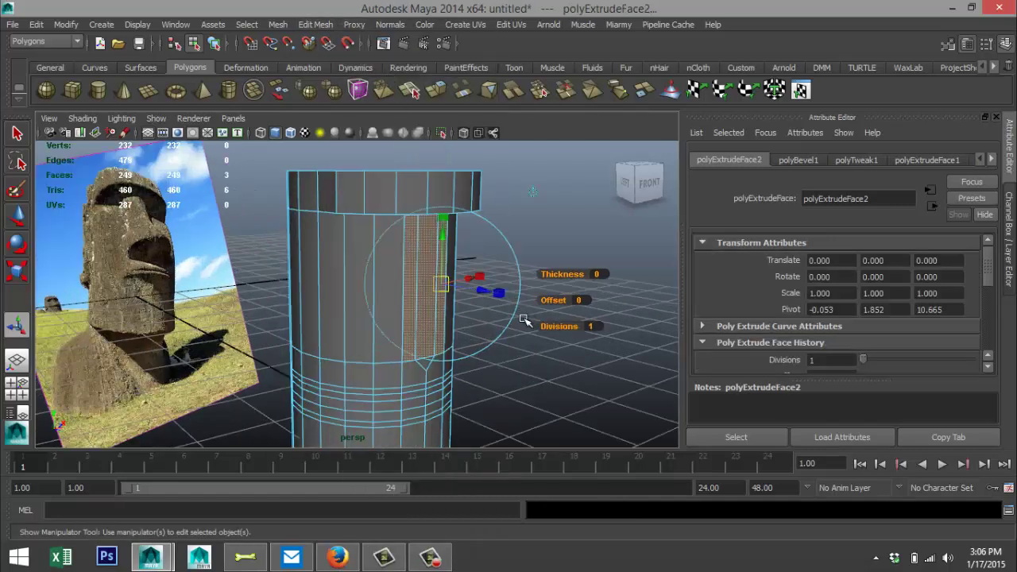
key(w)
drag(467, 294, 393, 149)
drag(443, 194, 445, 201)
Step: Select the four outer vertices along the nose's lower edge and pull them forward so the nose slopes out from the brow
mouse_move(493, 278)
alt+mouse_down()
mouse_move(472, 288)
mouse_move(481, 283)
alt+mouse_up()
scroll(481, 294, up, 3)
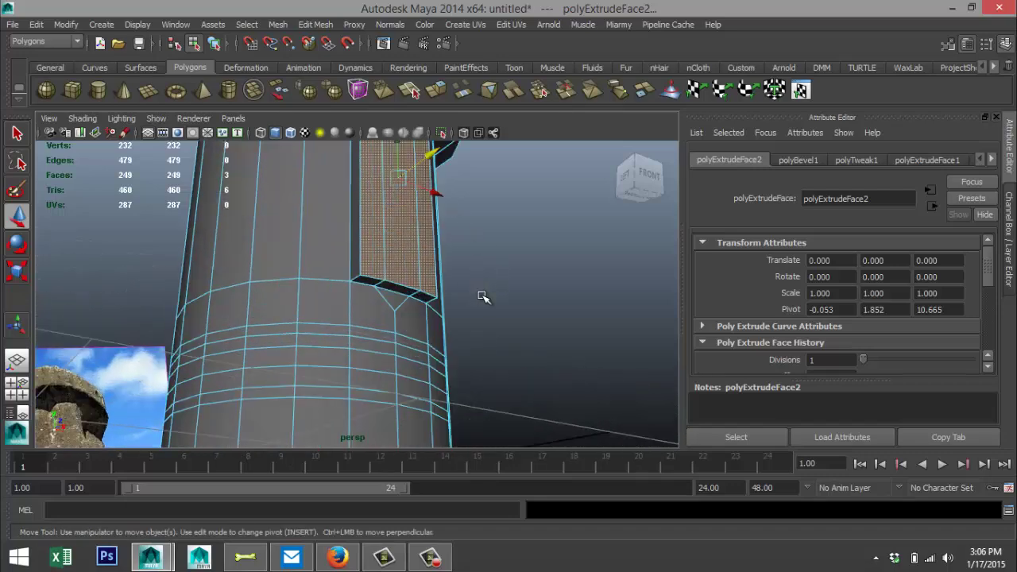
scroll(483, 297, up, 3)
right_click(340, 221)
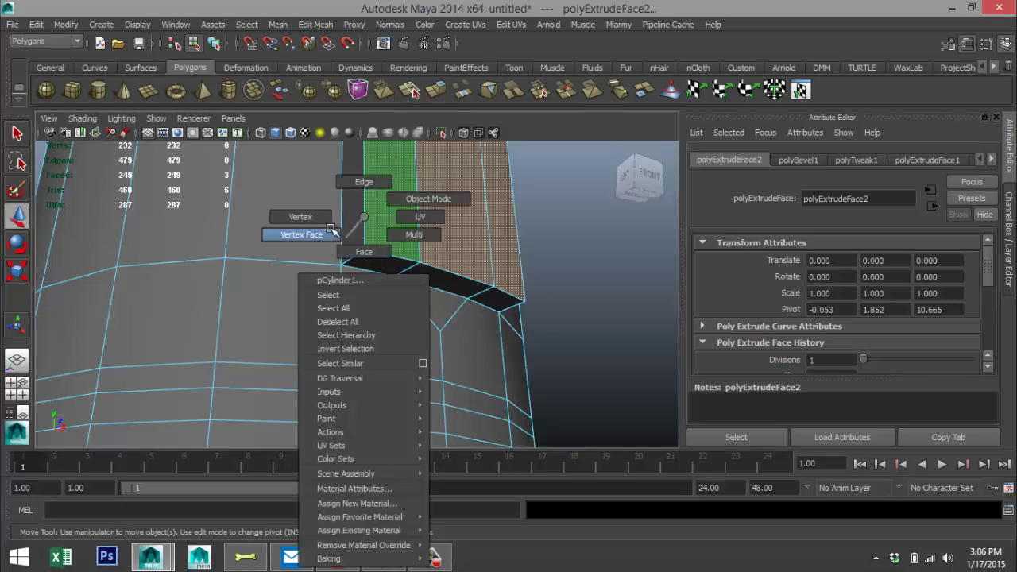
click(366, 251)
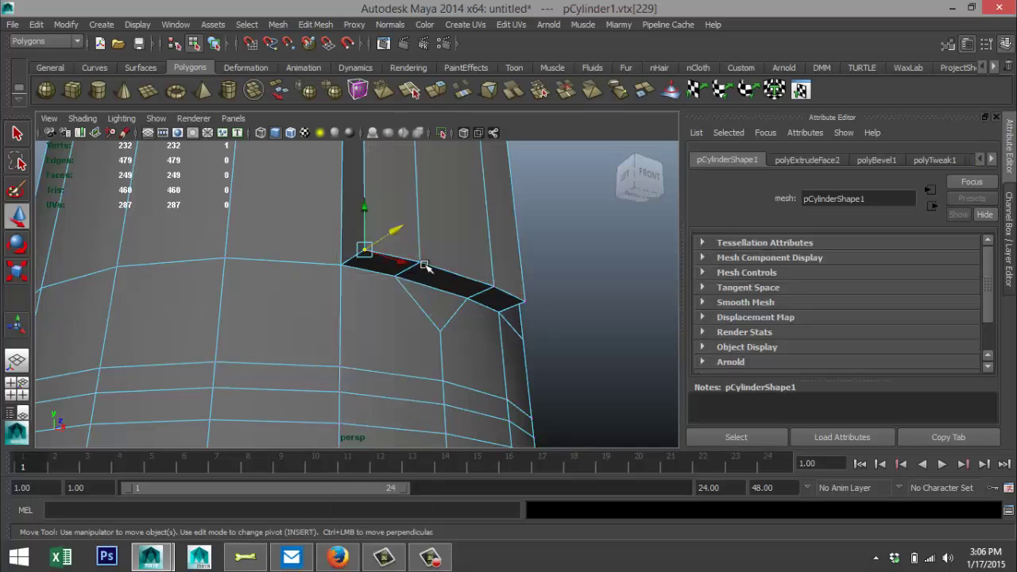
shift+click(422, 263)
shift+click(495, 287)
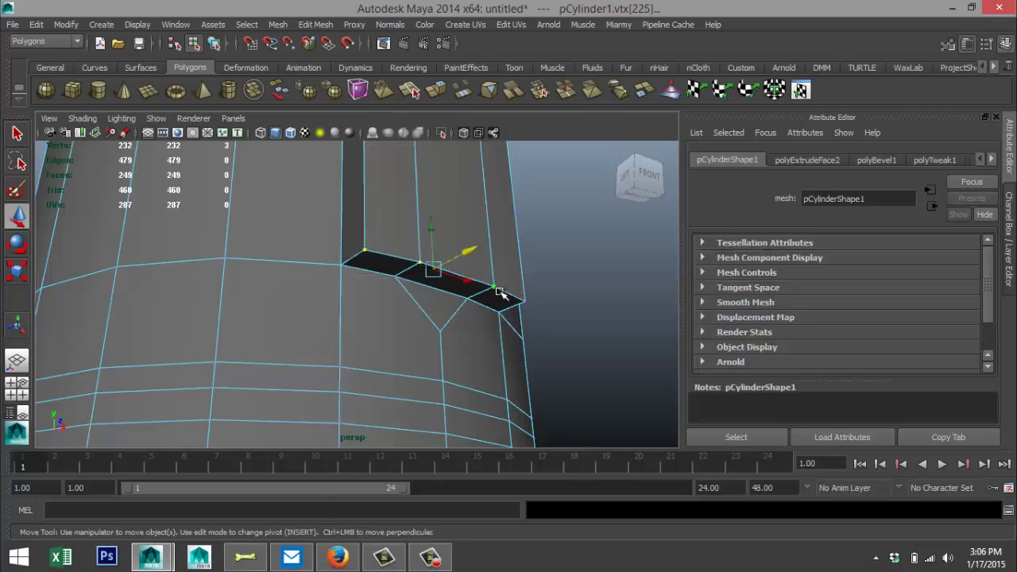
shift+click(524, 302)
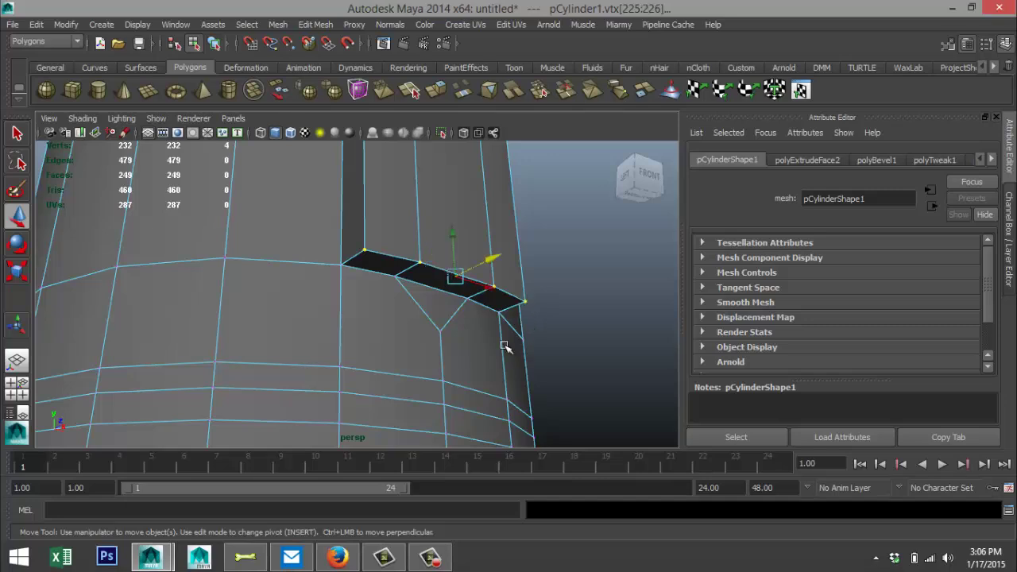
scroll(484, 341, down, 6)
drag(415, 272, 439, 267)
alt+drag(480, 321, 443, 323)
drag(371, 310, 395, 329)
Step: Widen the base of the nose by scaling its four selected vertices to about 1.231 in X
alt+middle_drag(395, 329, 419, 320)
scroll(508, 305, down, 3)
scroll(479, 320, down, 5)
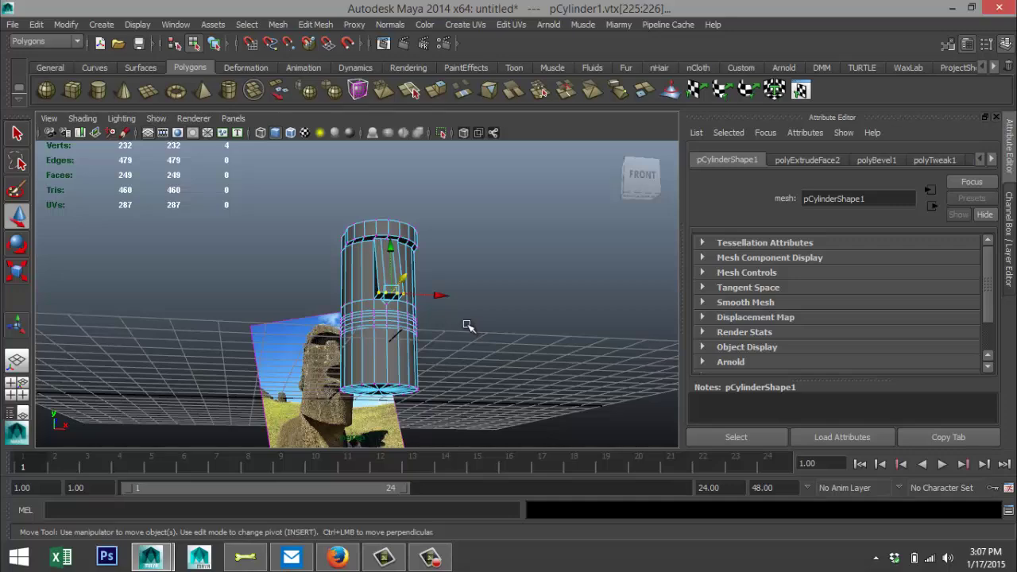
scroll(468, 322, up, 5)
alt+drag(467, 318, 445, 339)
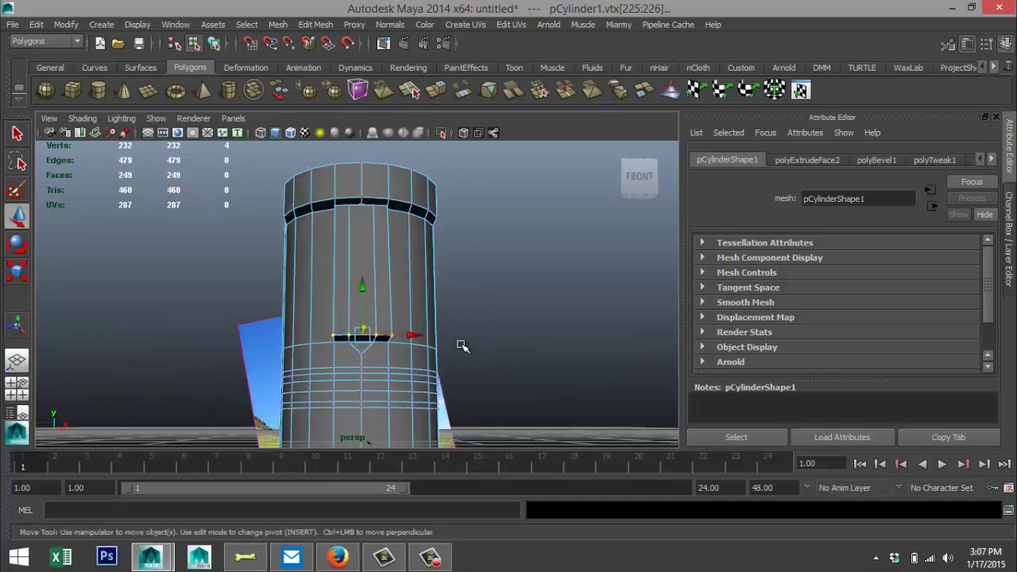
key(r)
alt+drag(406, 377, 415, 292)
drag(469, 252, 489, 252)
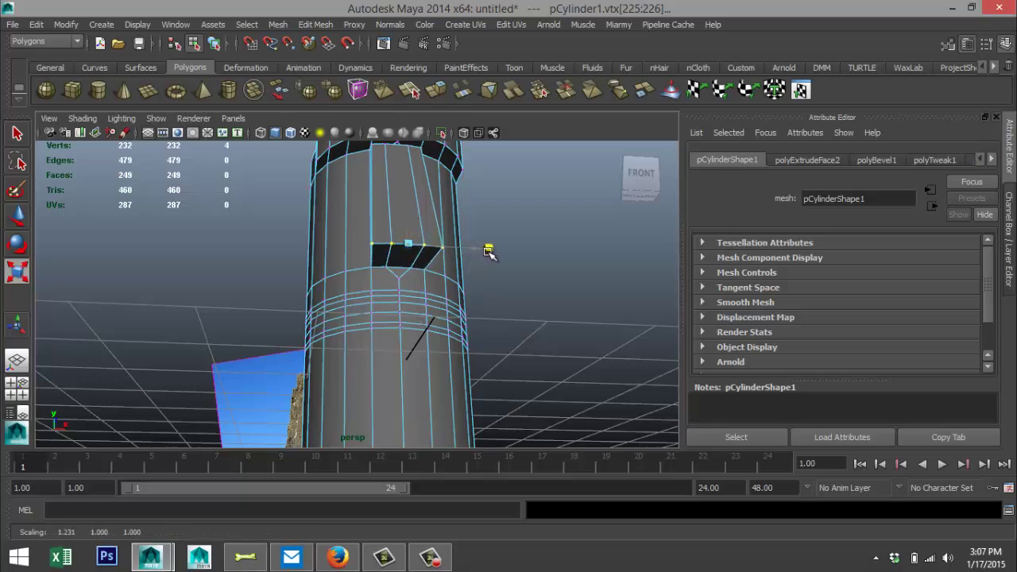
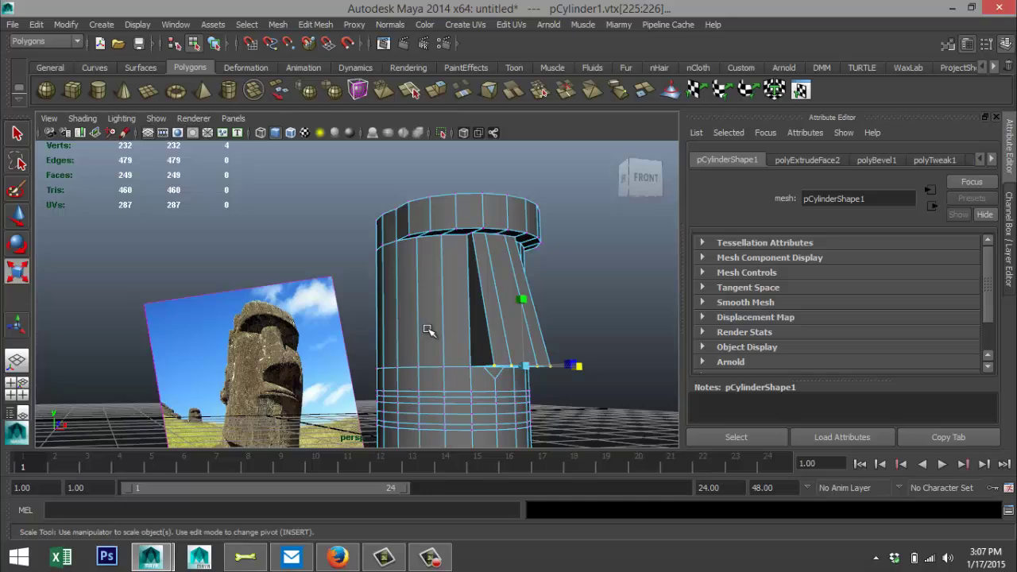
scroll(427, 327, up, 3)
scroll(387, 290, down, 2)
scroll(387, 299, down, 2)
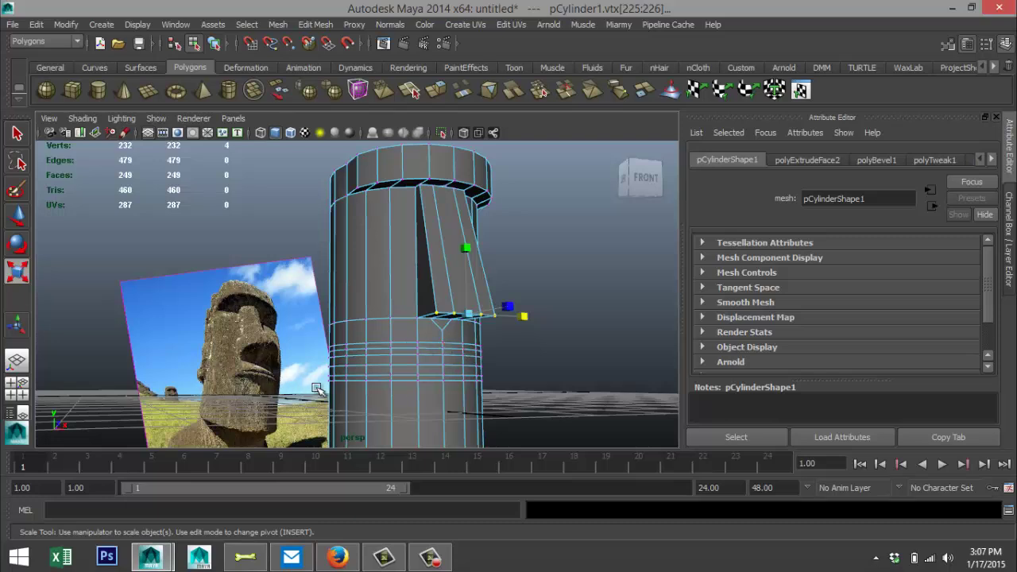
Step: In the front view, move the third mouth edge loop up and the topmost one slightly down to match the reference's upper lip
alt+middle_drag(336, 370, 317, 332)
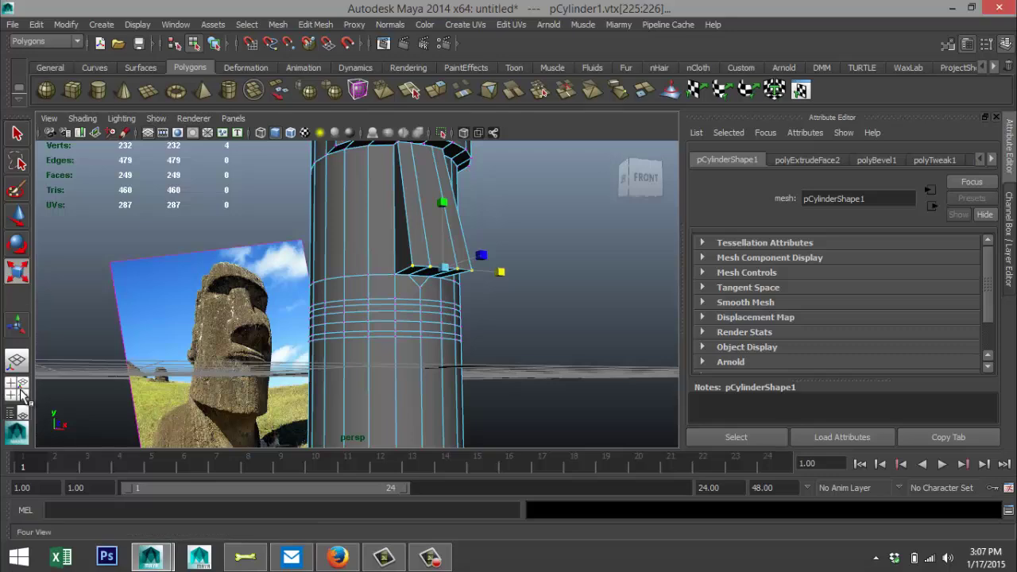
click(21, 394)
key(space)
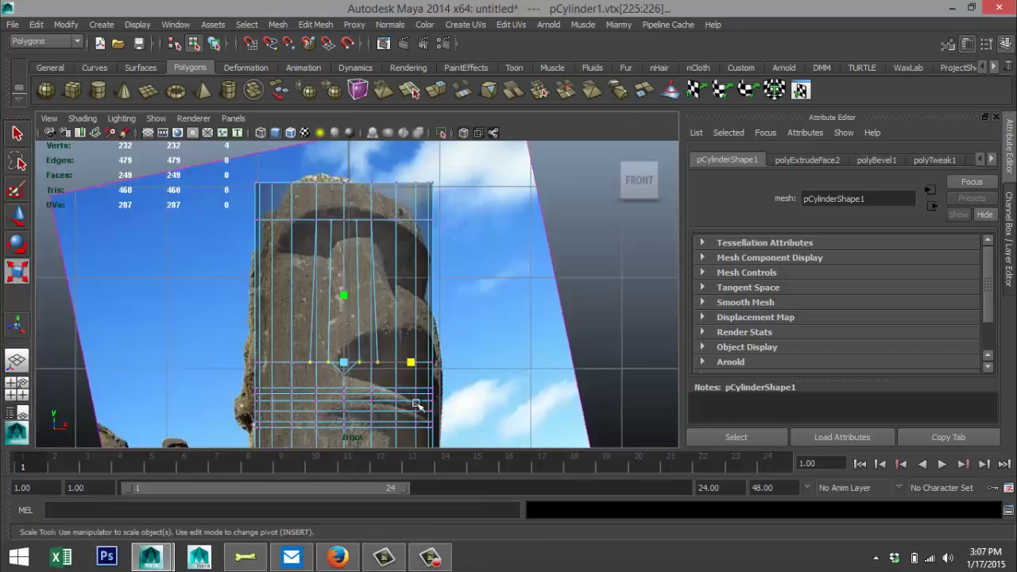
alt+middle_drag(451, 409, 477, 307)
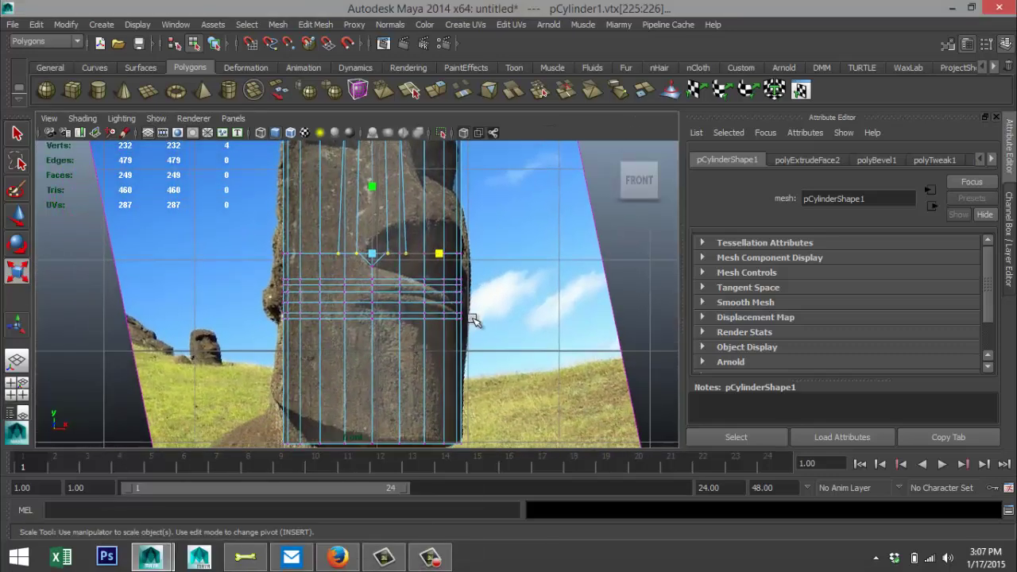
scroll(474, 313, up, 3)
scroll(445, 310, up, 2)
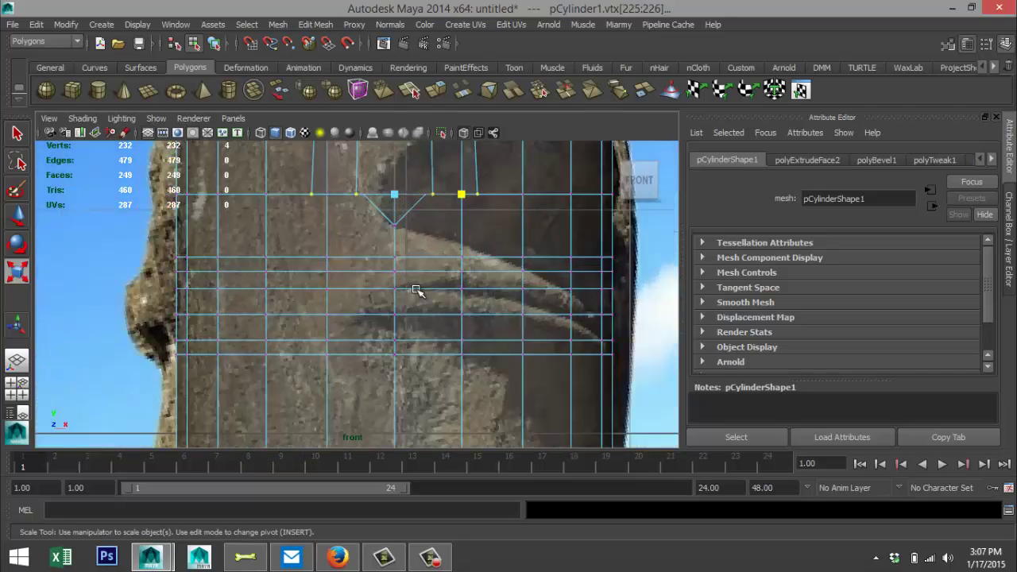
right_drag(416, 290, 418, 184)
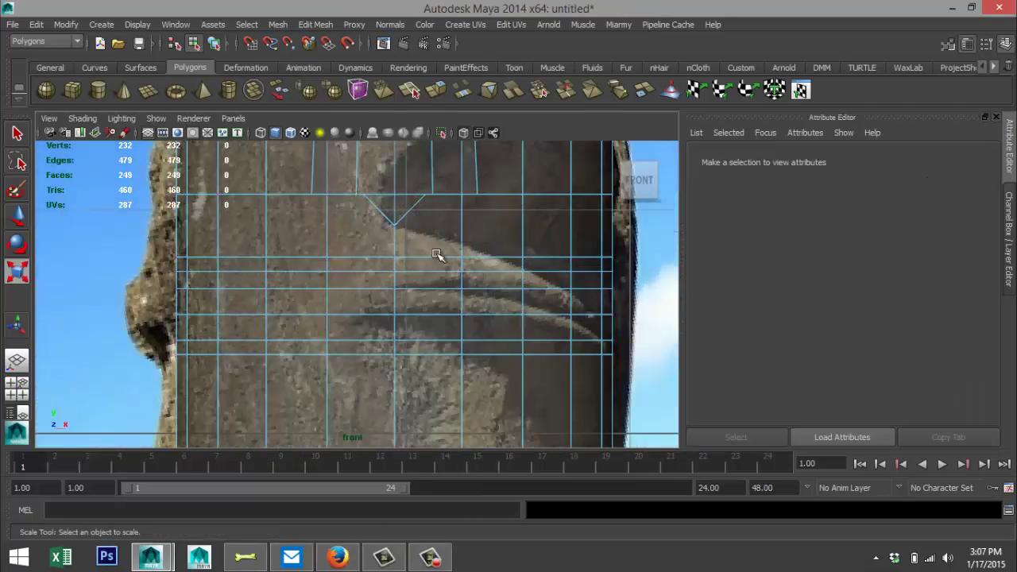
double_click(430, 289)
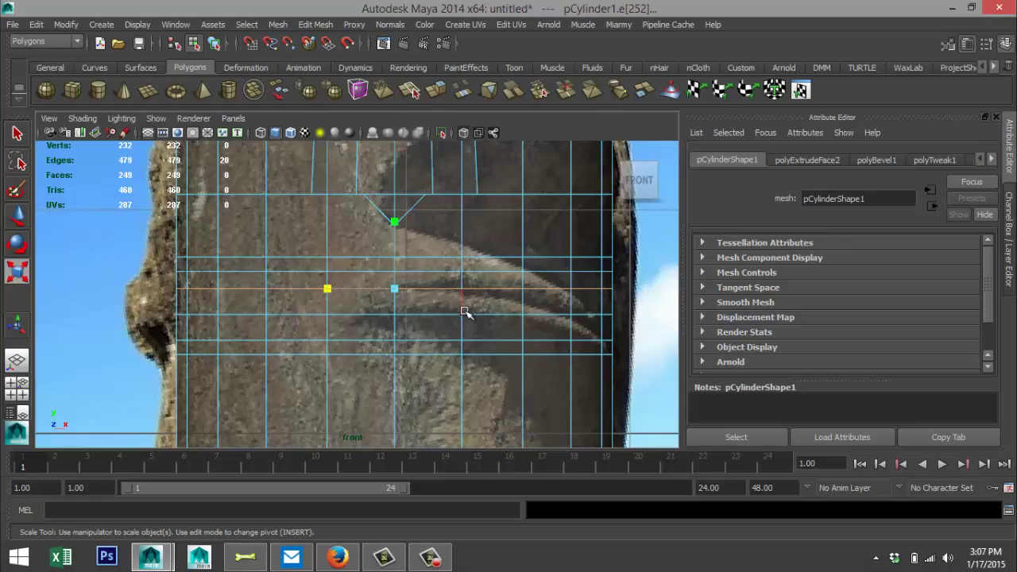
key(w)
drag(398, 236, 397, 230)
double_click(442, 256)
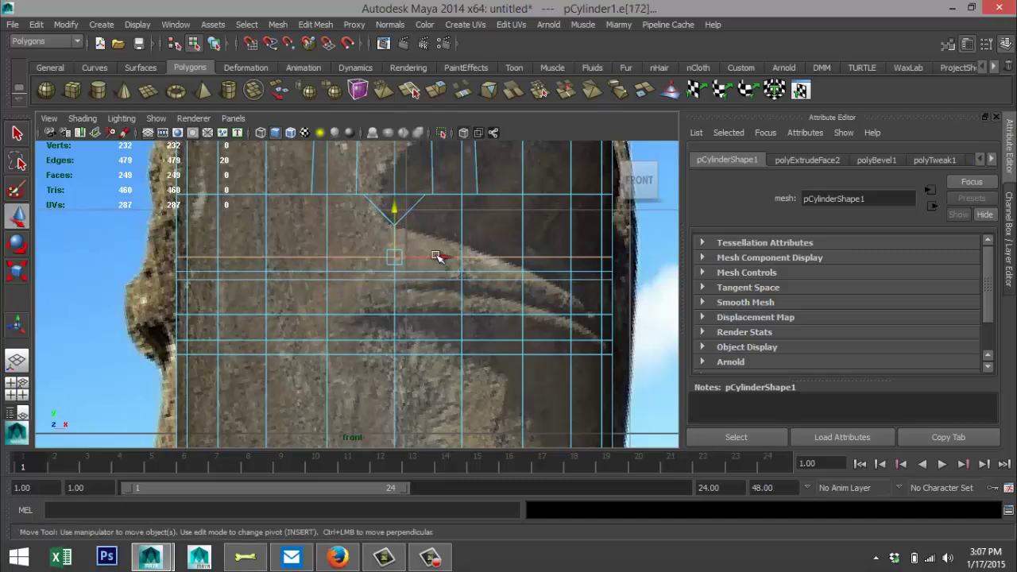
drag(395, 209, 396, 216)
Step: Raise the three lower mouth edge loops so they sit closely spaced along the lower lip in the reference
double_click(427, 315)
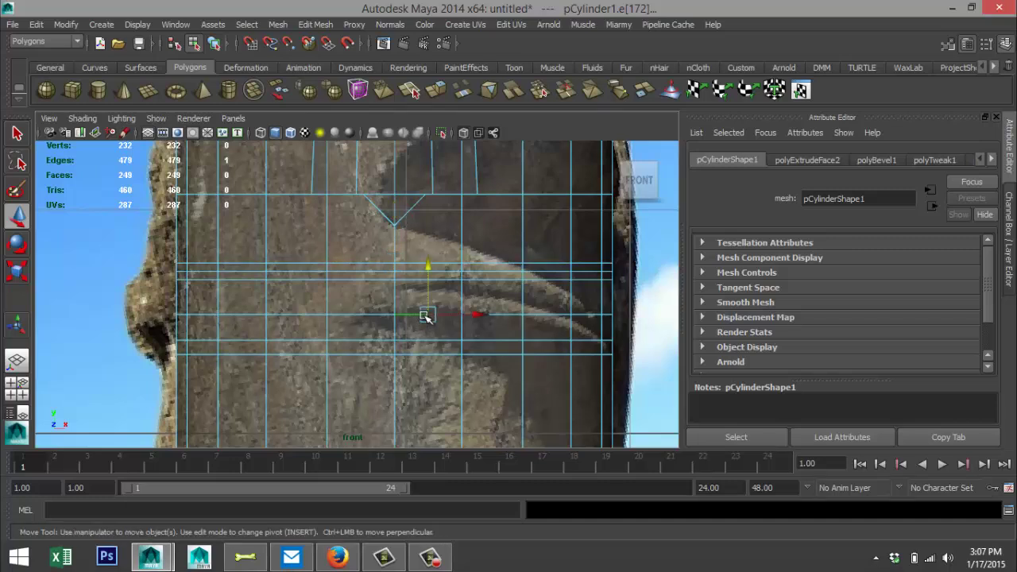
drag(393, 270, 394, 248)
double_click(429, 340)
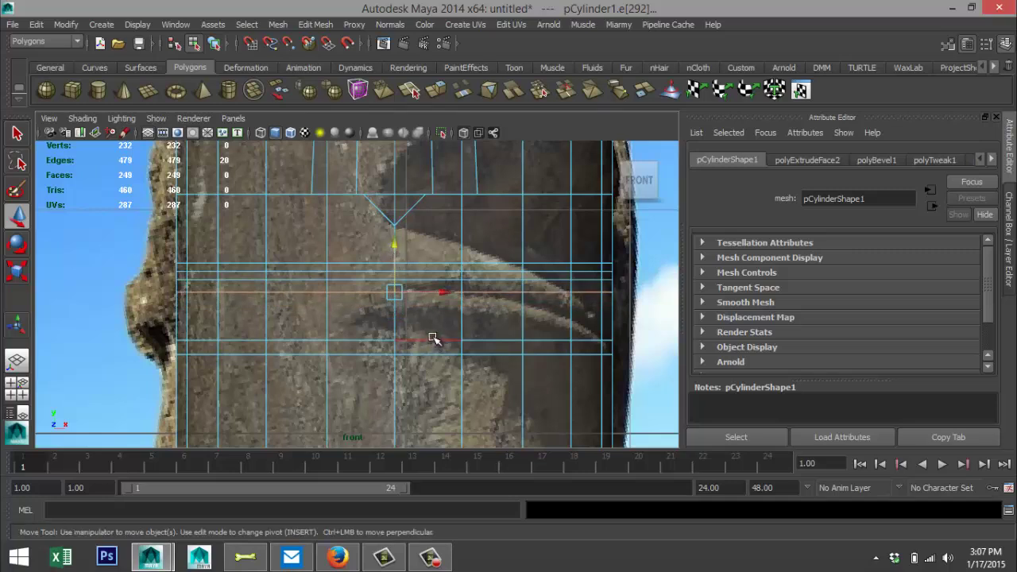
drag(392, 290, 394, 253)
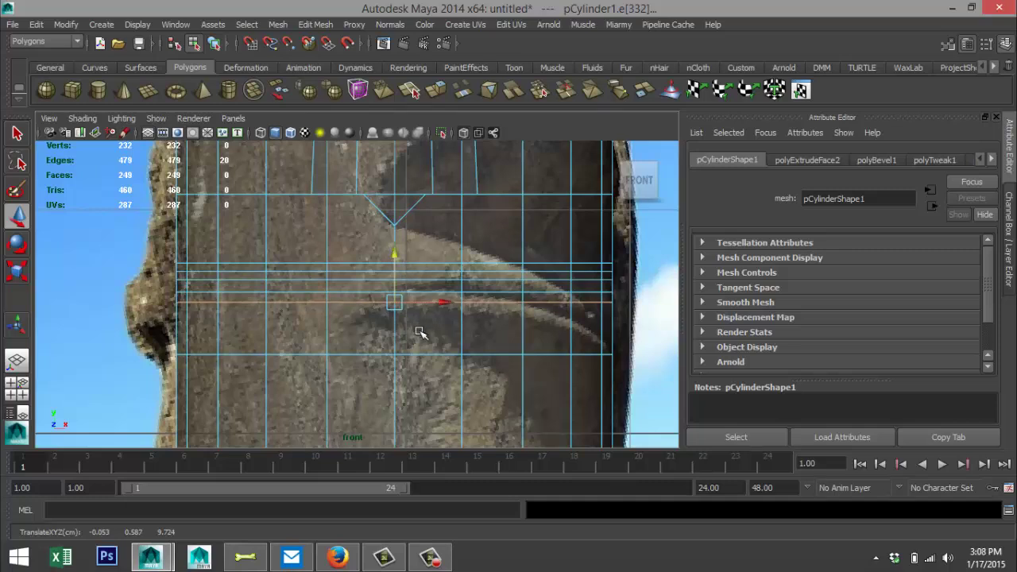
double_click(433, 354)
drag(396, 307, 391, 266)
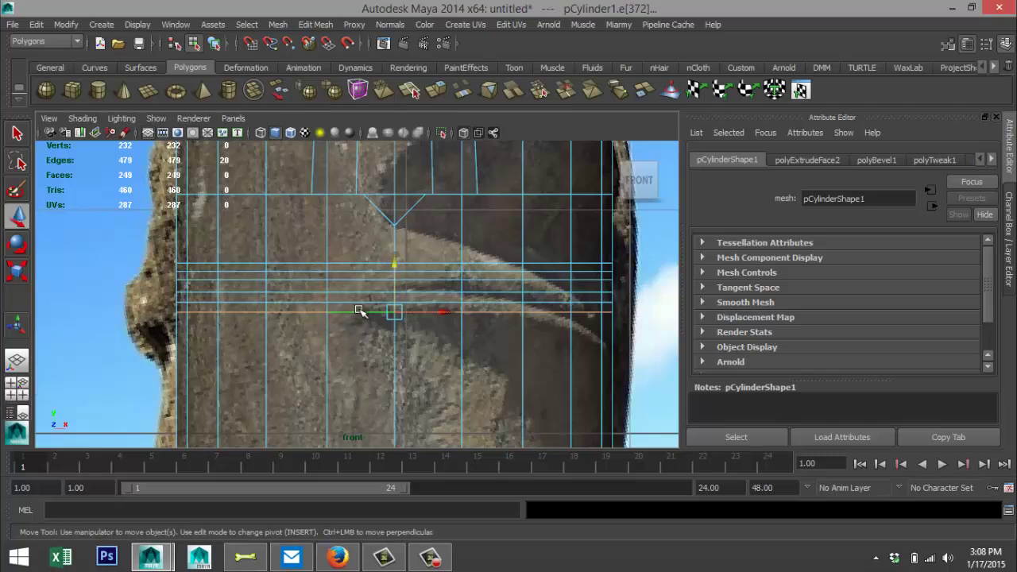
Step: Select the eight central faces in the top two mouth rows, four columns wide, for the upper lip
scroll(359, 311, down, 5)
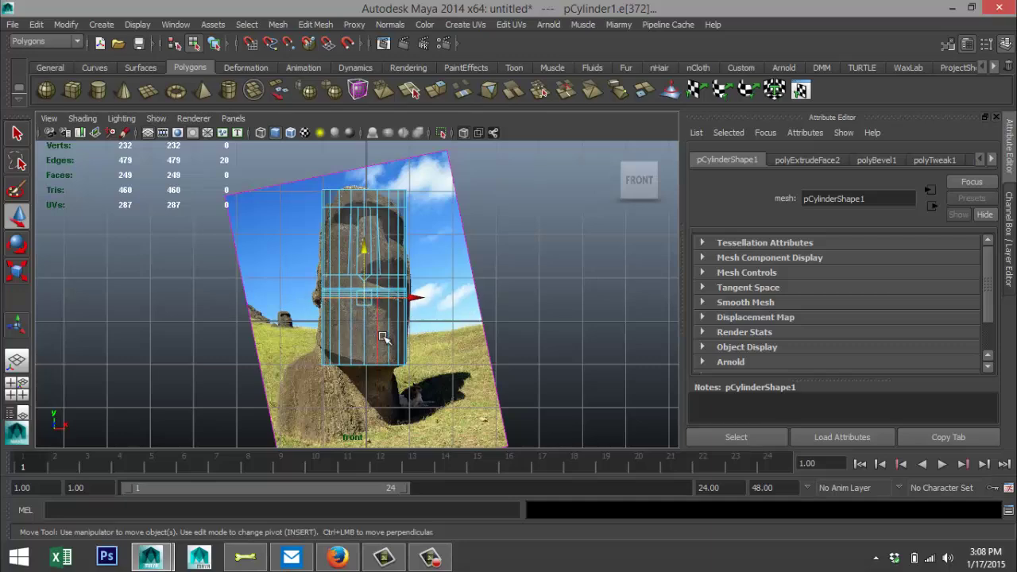
scroll(381, 337, up, 8)
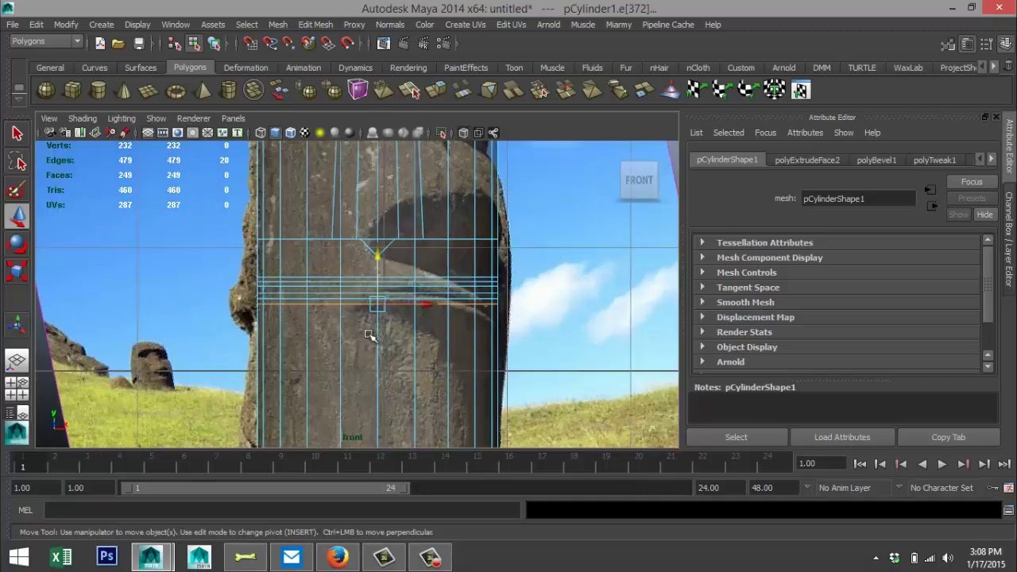
right_click(320, 280)
click(325, 266)
scroll(345, 309, up, 1)
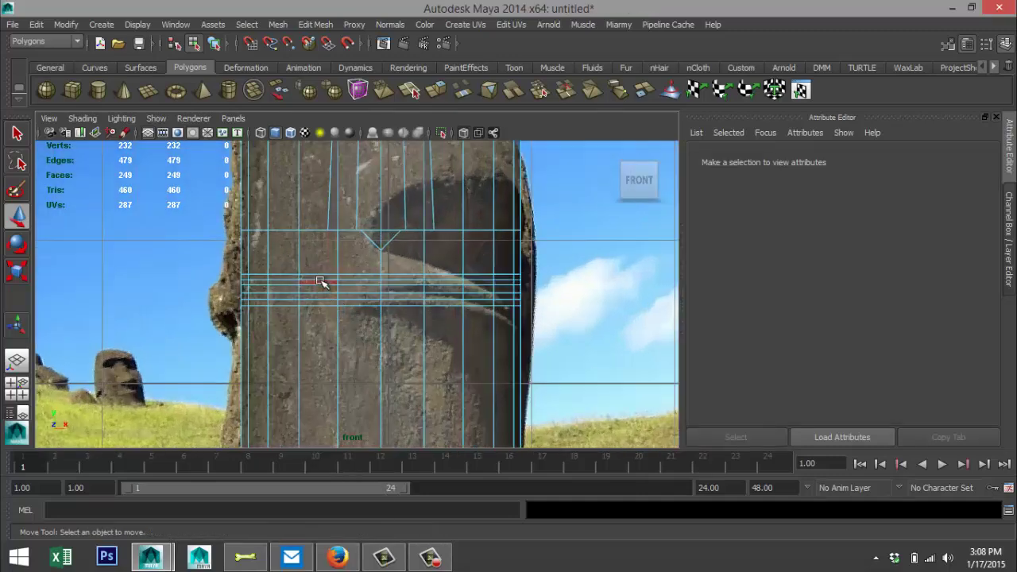
click(320, 278)
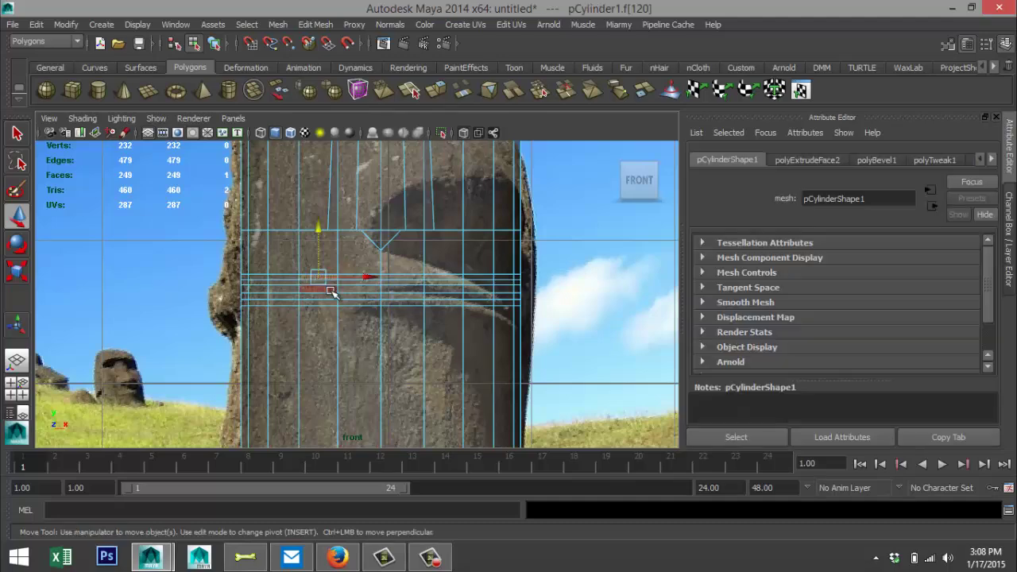
scroll(332, 293, up, 3)
shift+click(310, 273)
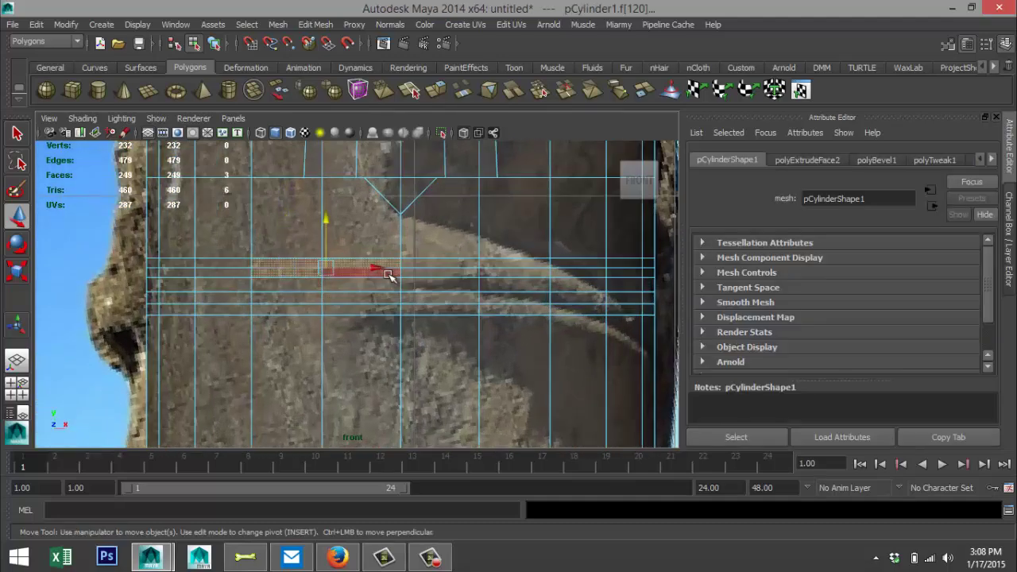
shift+click(432, 274)
shift+click(506, 274)
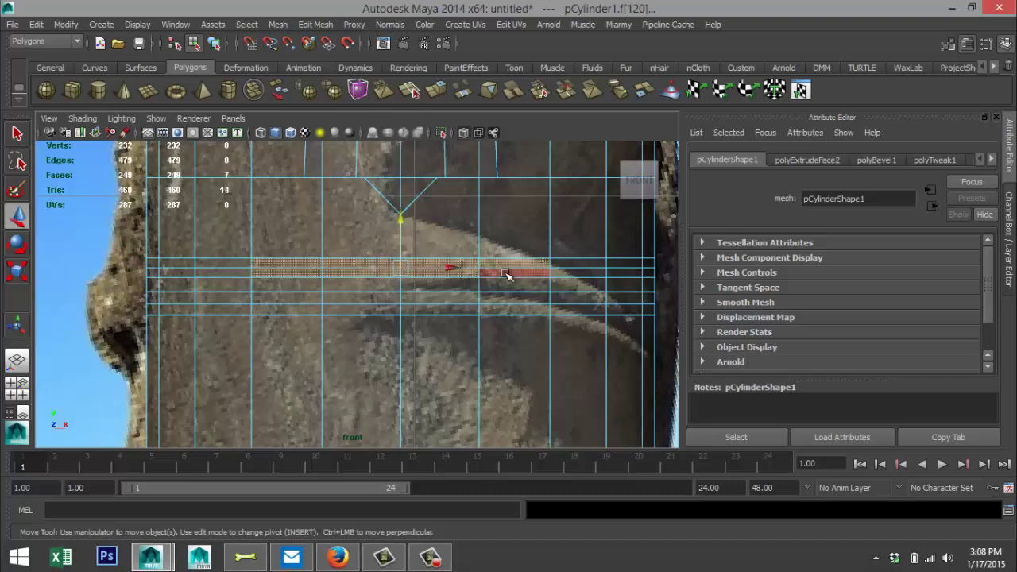
shift+click(567, 271)
scroll(499, 334, down, 5)
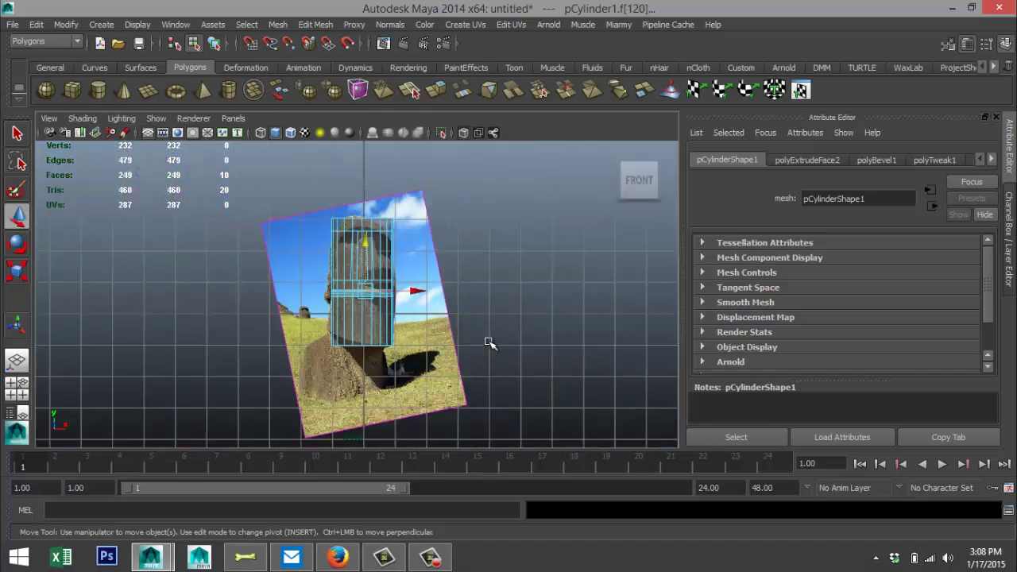
scroll(488, 343, up, 8)
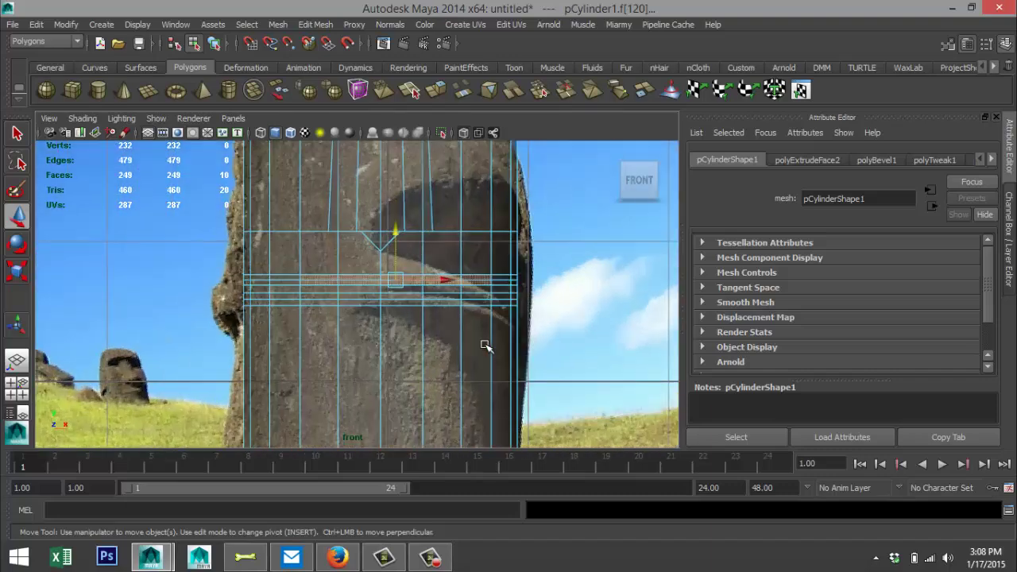
ctrl+click(483, 283)
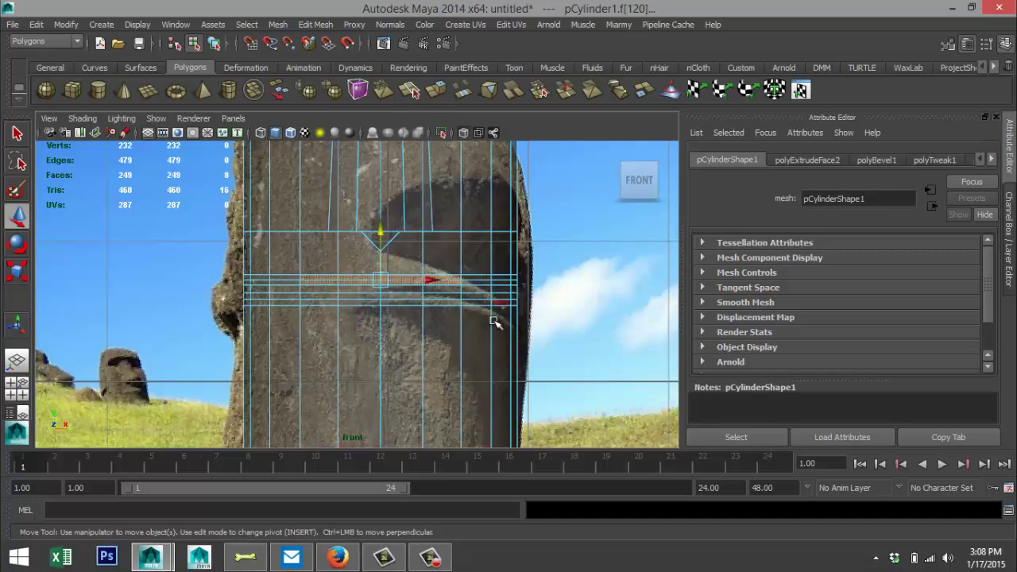
Step: Add the eight central faces in the bottom two mouth rows to the selection for the lower lip, leaving the middle row unselected
shift+click(329, 300)
shift+click(350, 302)
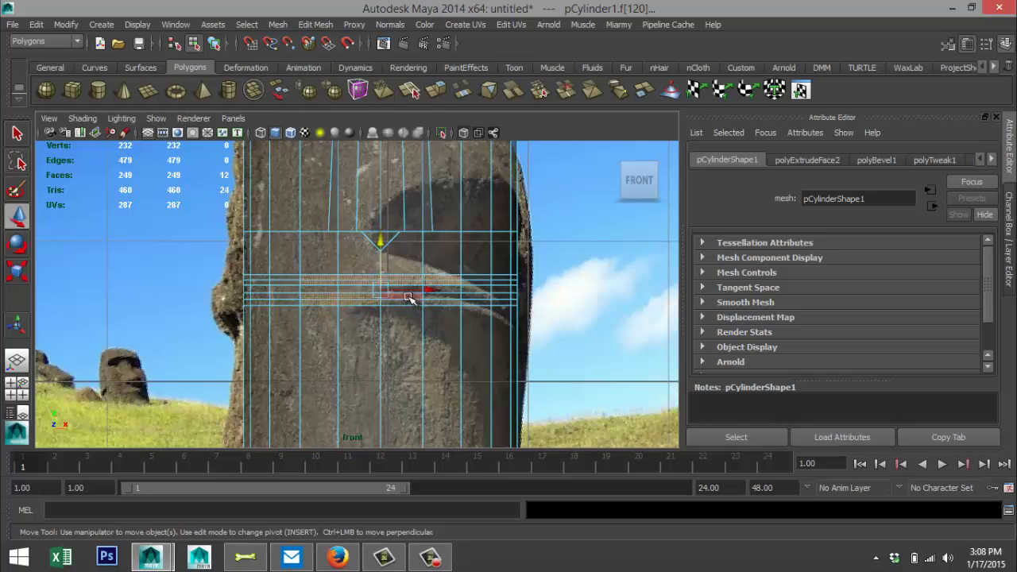
shift+click(409, 297)
shift+click(450, 303)
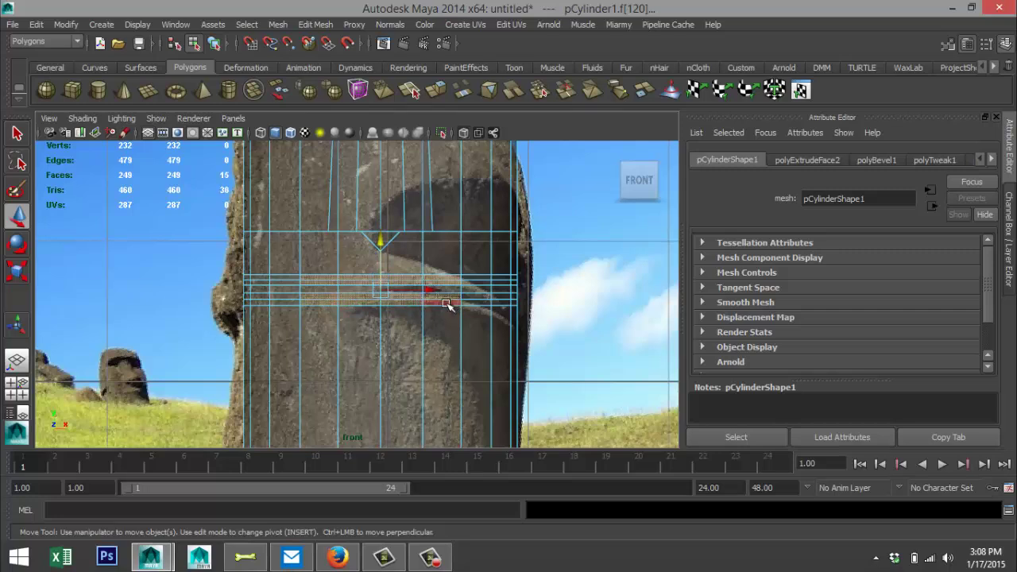
shift+click(409, 382)
Step: In the perspective view, extrude the 16 selected lip faces and pull them slightly forward from the head
click(19, 392)
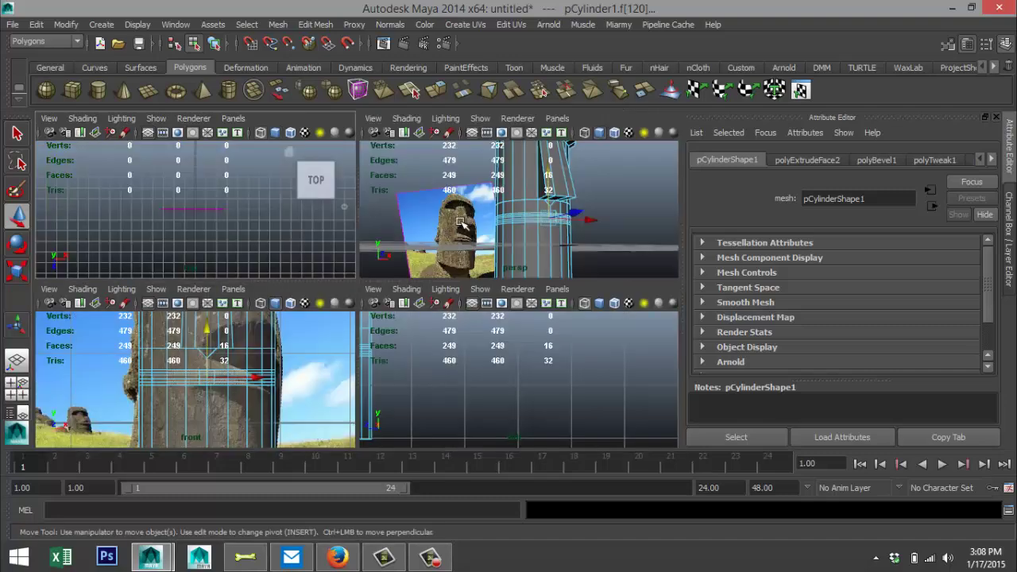
key(space)
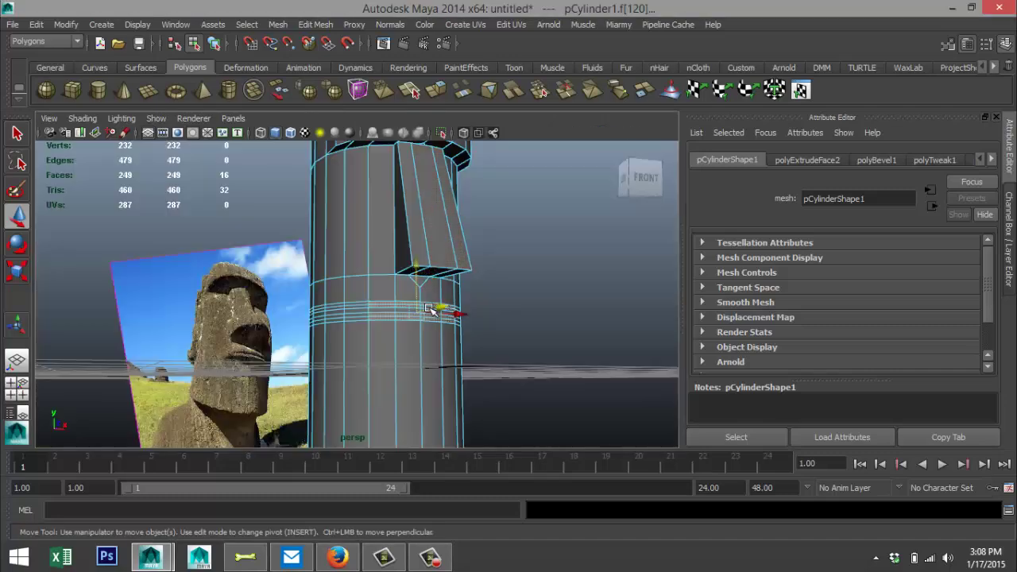
alt+drag(492, 377, 506, 339)
click(499, 337)
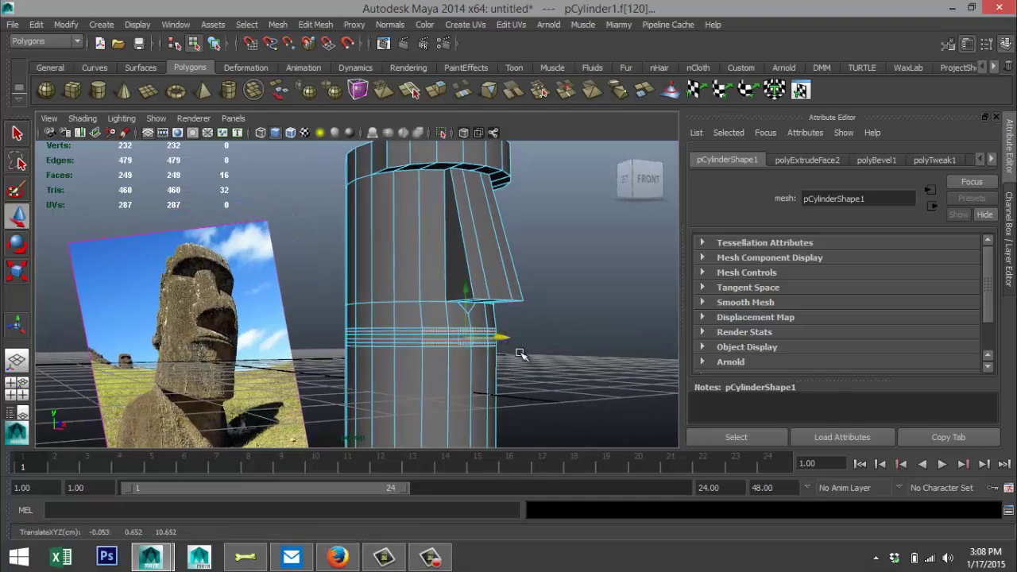
scroll(521, 353, up, 5)
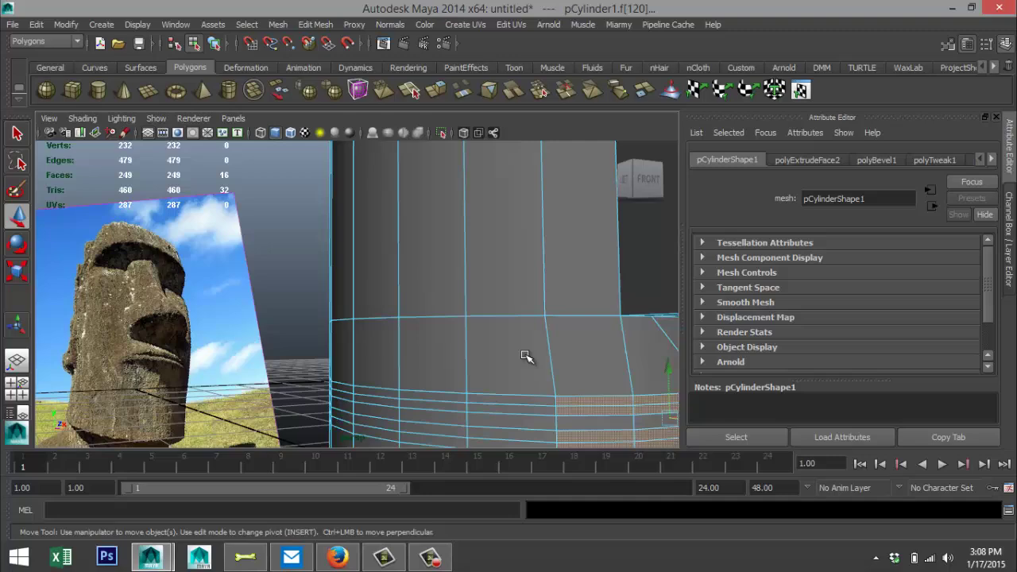
click(315, 24)
click(390, 73)
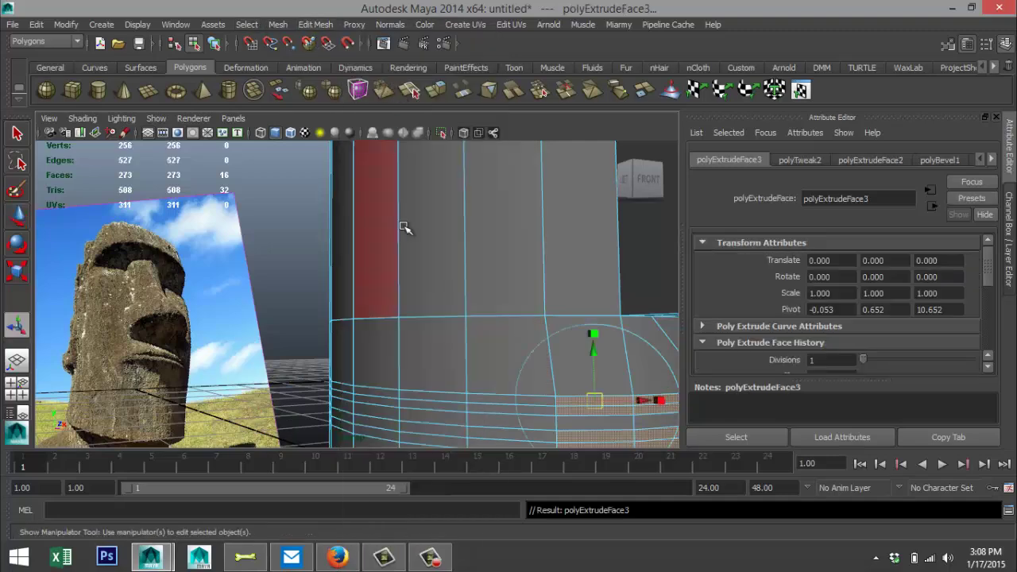
scroll(406, 228, down, 5)
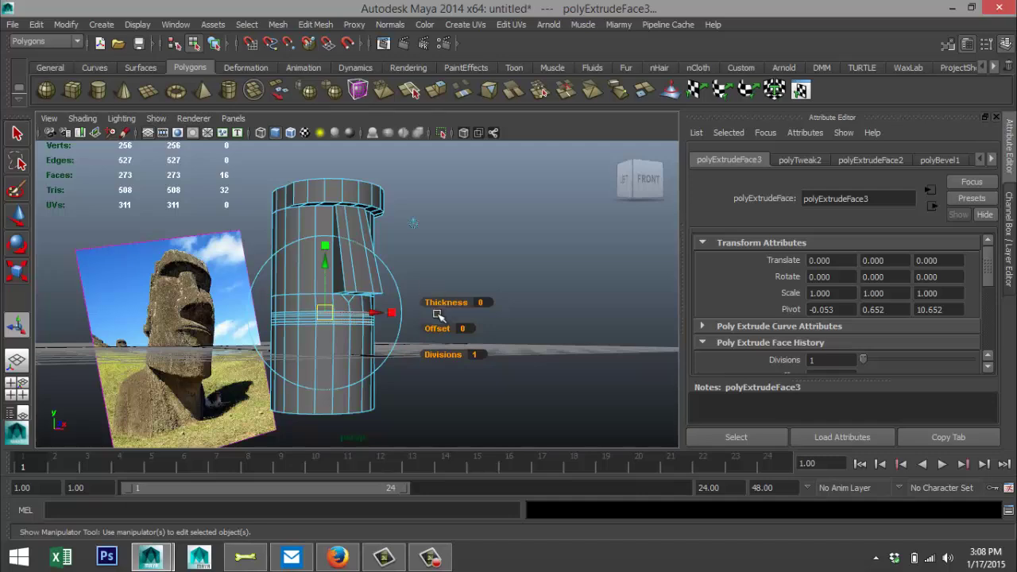
key(w)
alt+drag(412, 342, 448, 363)
drag(425, 409, 429, 412)
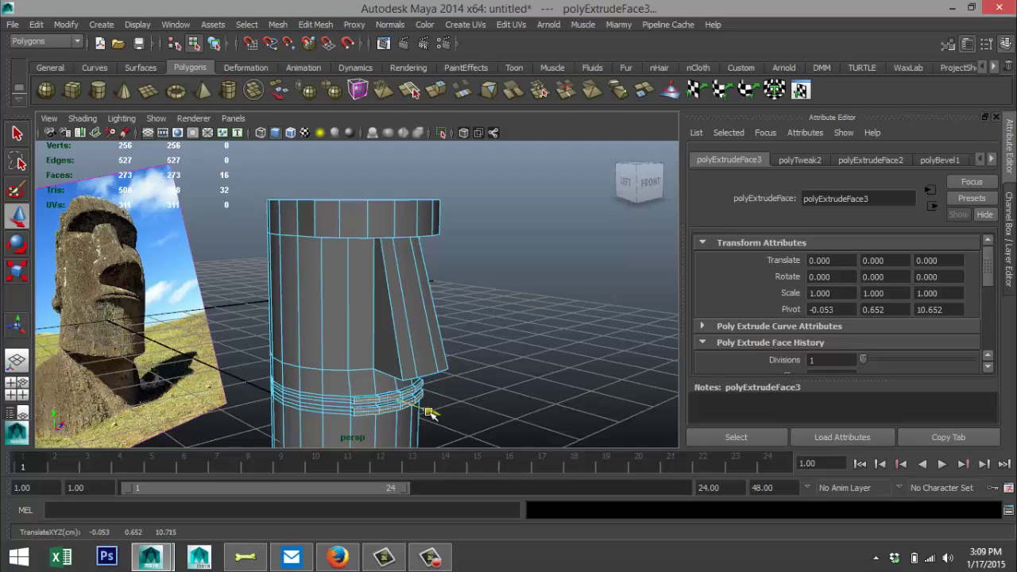
drag(429, 412, 429, 413)
scroll(470, 401, up, 3)
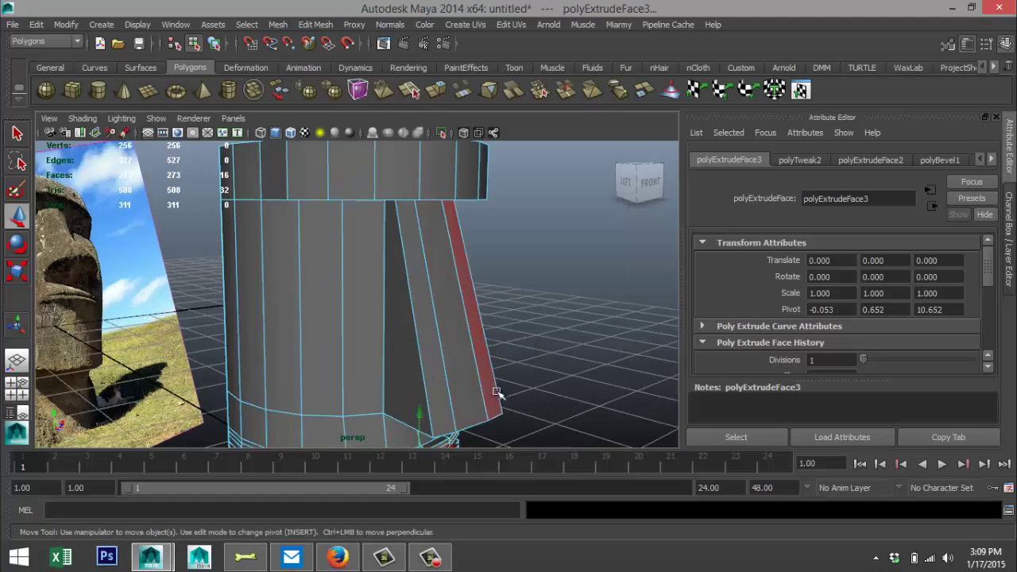
Step: Select the vertices at both outer ends of the extruded upper and lower lips, 24 in total
alt+drag(500, 394, 495, 312)
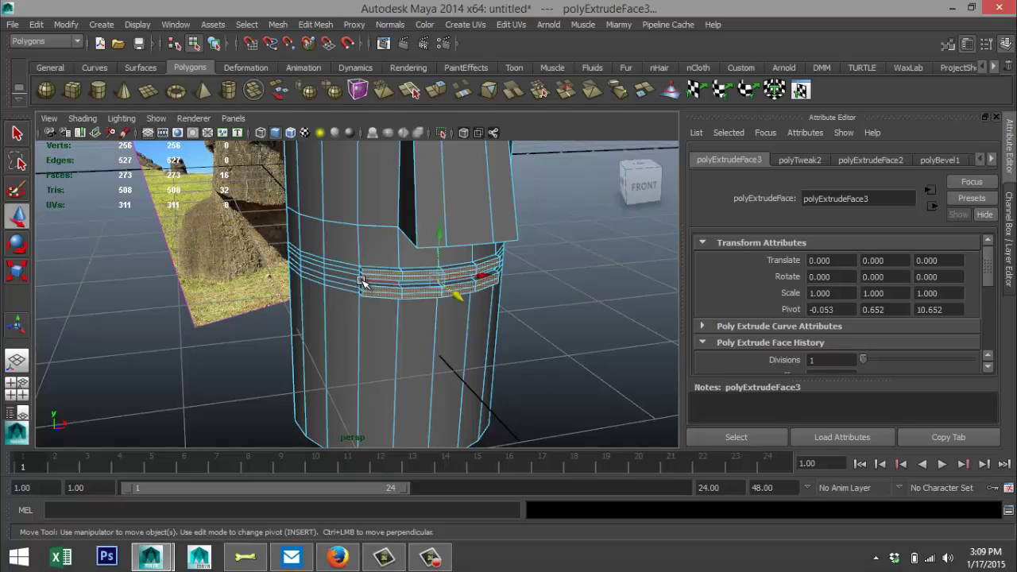
right_drag(362, 280, 306, 219)
drag(368, 279, 376, 319)
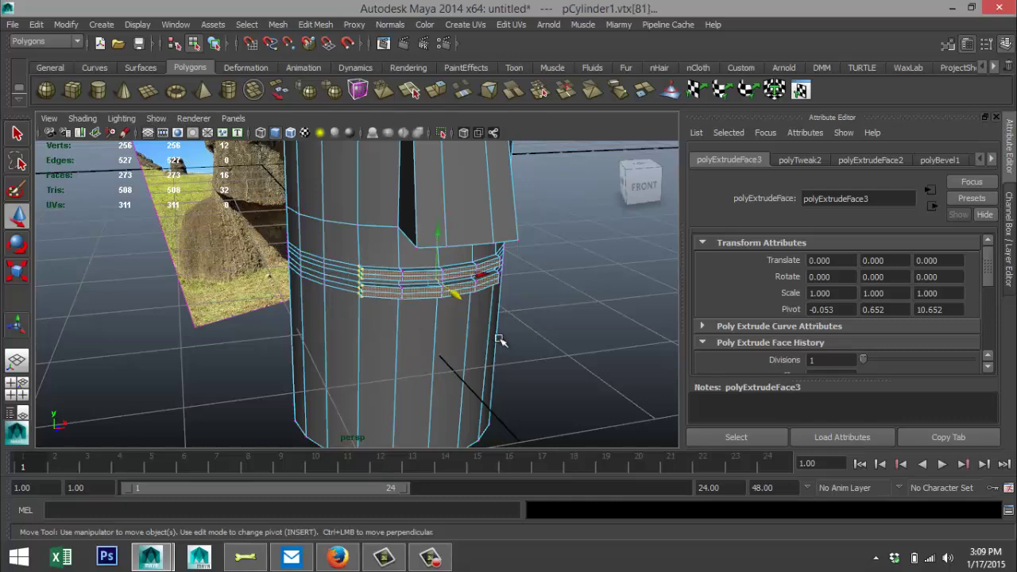
alt+drag(540, 342, 319, 302)
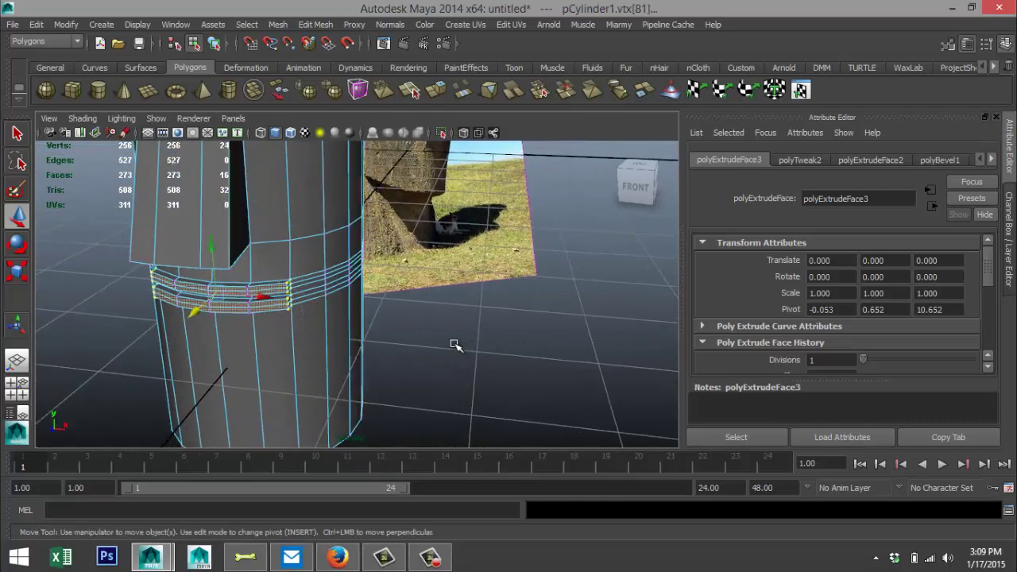
alt+drag(456, 345, 411, 211)
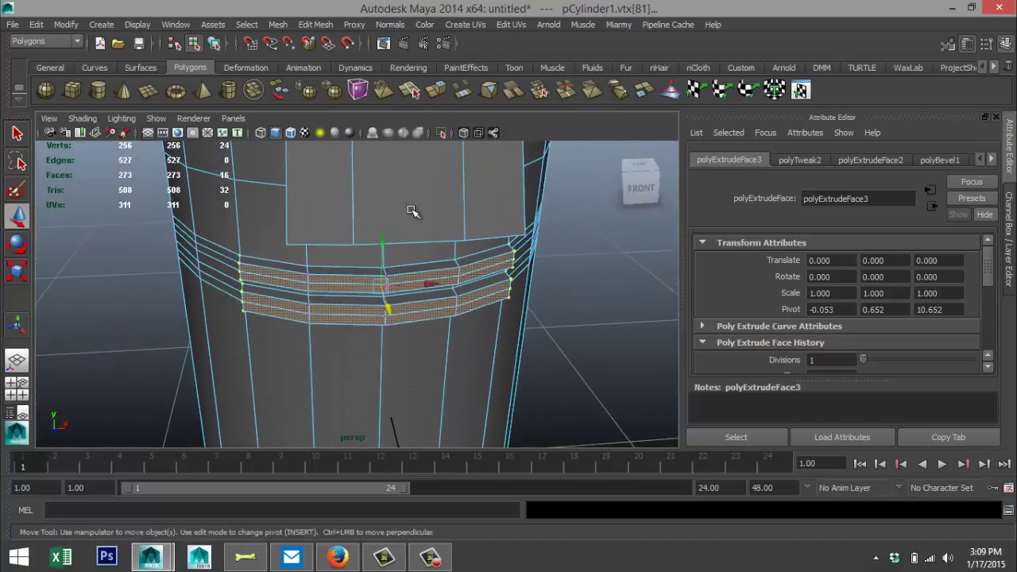
alt+right_drag(411, 210, 453, 343)
mouse_move(453, 342)
alt+mouse_down()
mouse_move(453, 320)
mouse_move(457, 329)
alt+mouse_up()
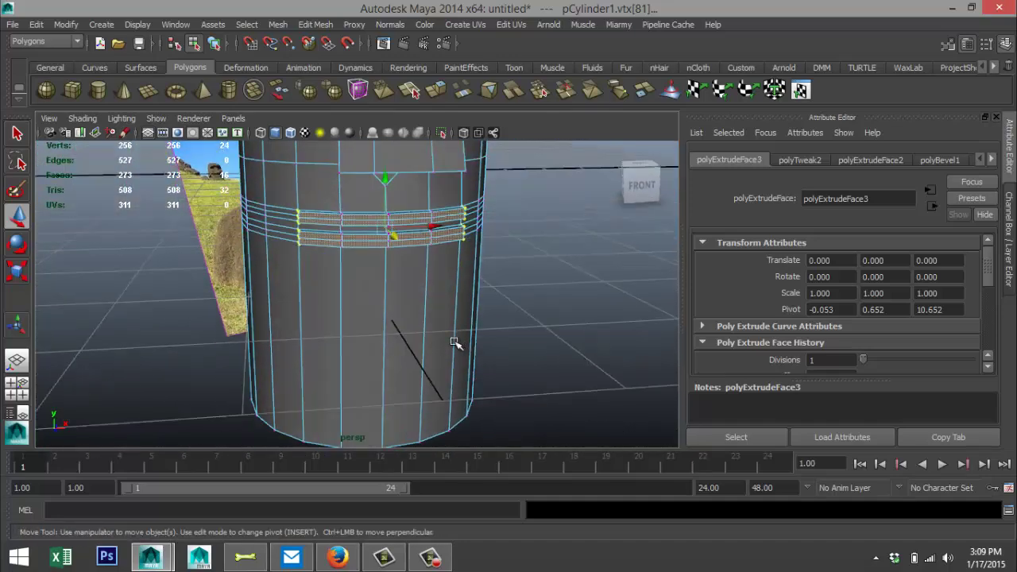
Step: Scale the selected lip-end vertices slightly inward to narrow the mouth
key(r)
mouse_move(388, 161)
middle_down()
mouse_move(391, 177)
mouse_move(395, 153)
middle_up()
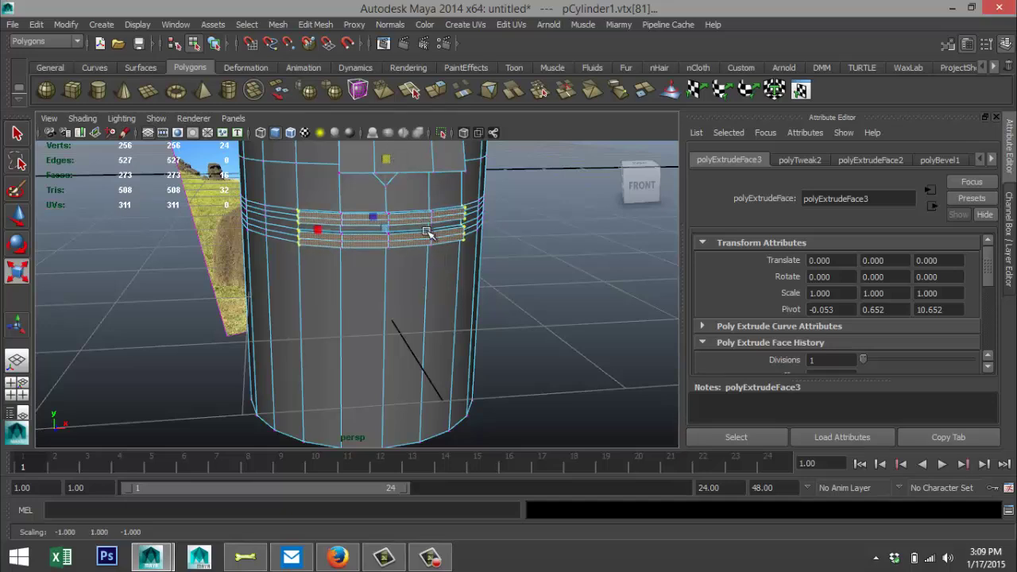
mouse_move(409, 325)
alt+mouse_down()
mouse_move(404, 316)
mouse_move(395, 325)
alt+mouse_up()
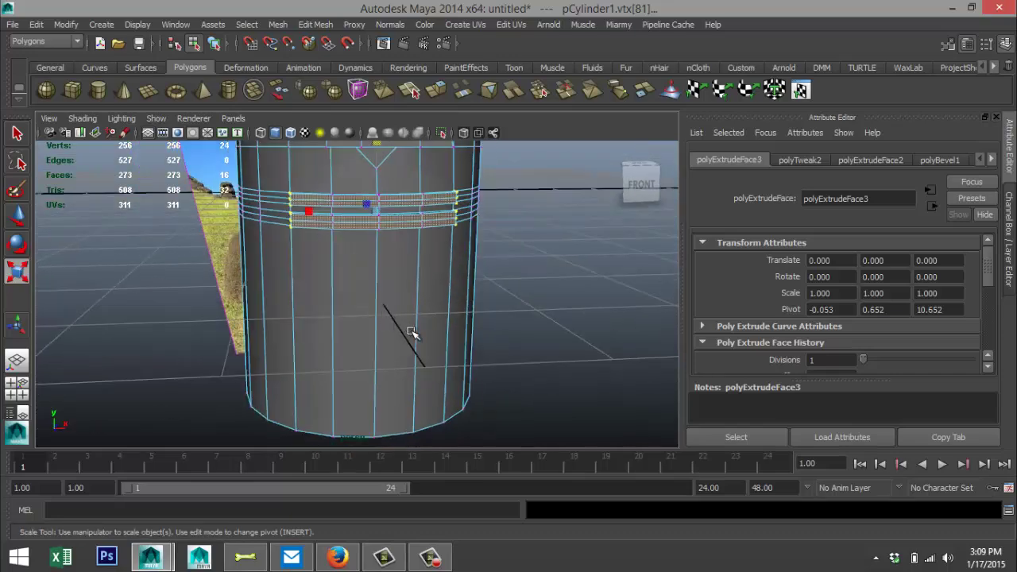
key(ctrl+z)
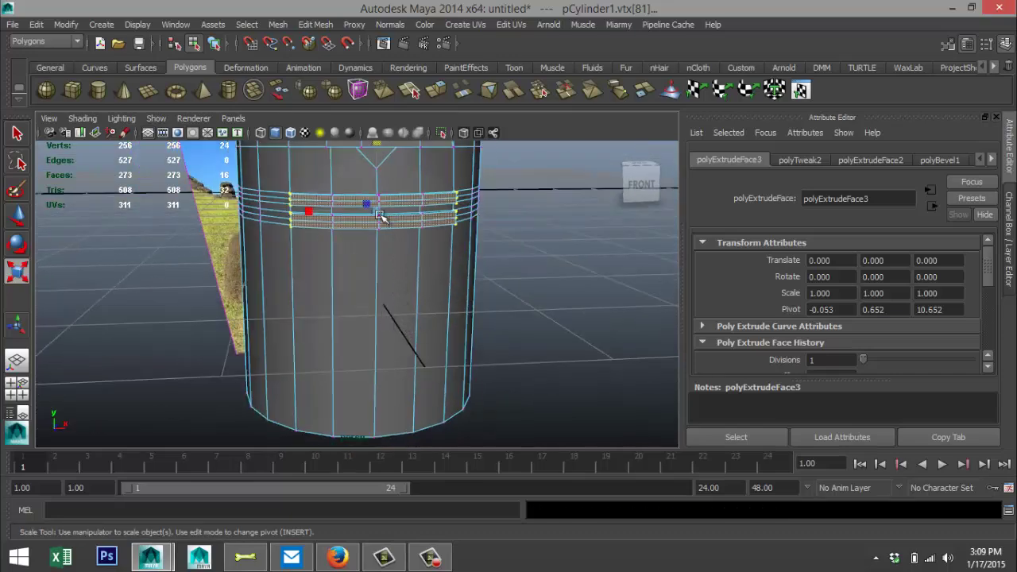
drag(380, 212, 375, 212)
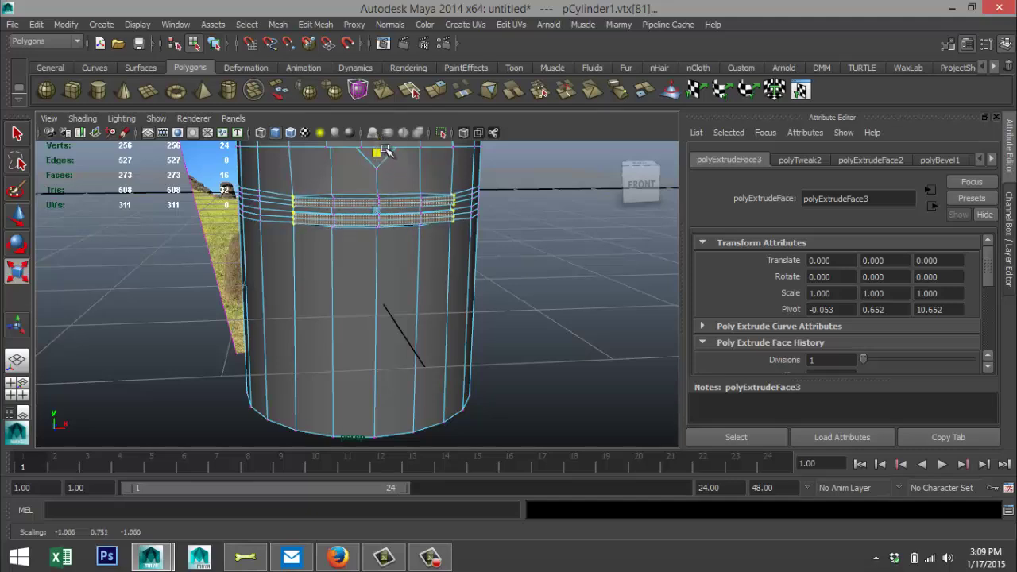
Step: Squash the lip-end vertices together vertically so the mouth tapers toward its corners
mouse_move(384, 151)
mouse_down()
mouse_move(378, 164)
mouse_move(390, 166)
mouse_up()
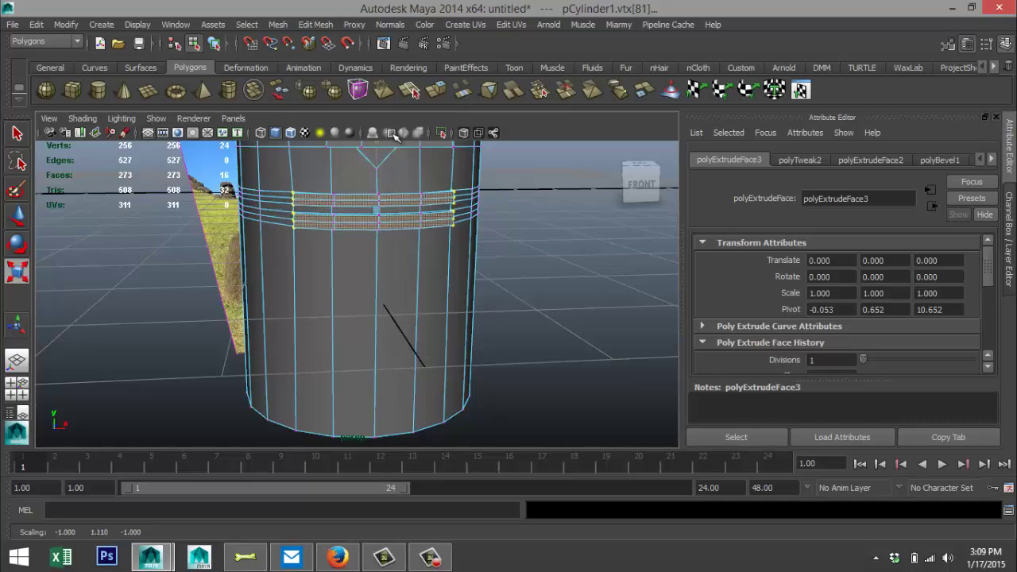
key(ctrl+z)
key(4)
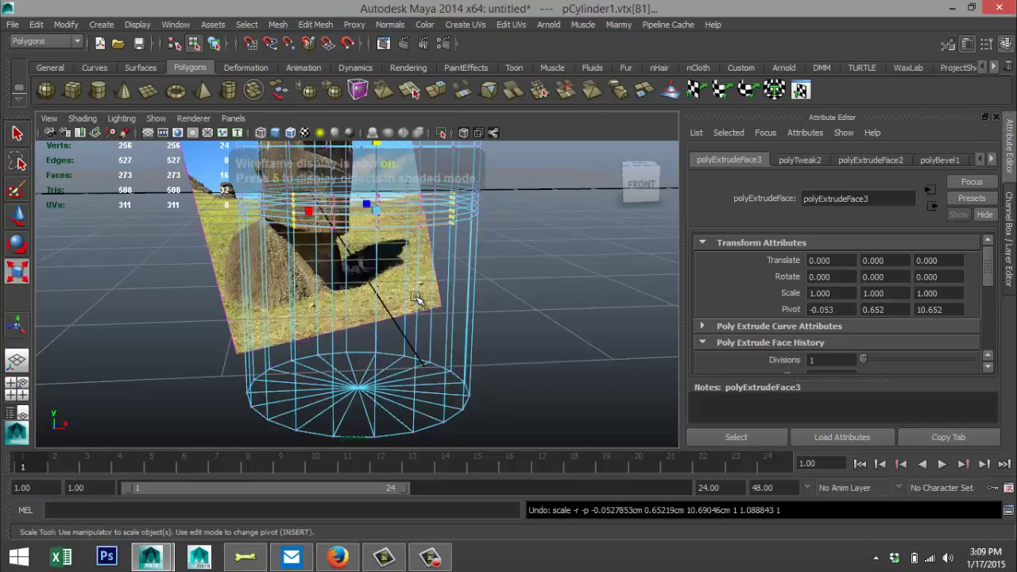
mouse_move(426, 295)
alt+mouse_down()
mouse_move(302, 271)
mouse_move(440, 311)
mouse_move(517, 288)
mouse_move(527, 204)
mouse_move(484, 400)
mouse_move(504, 386)
mouse_move(382, 364)
mouse_move(312, 367)
mouse_move(329, 352)
alt+mouse_up()
key(5)
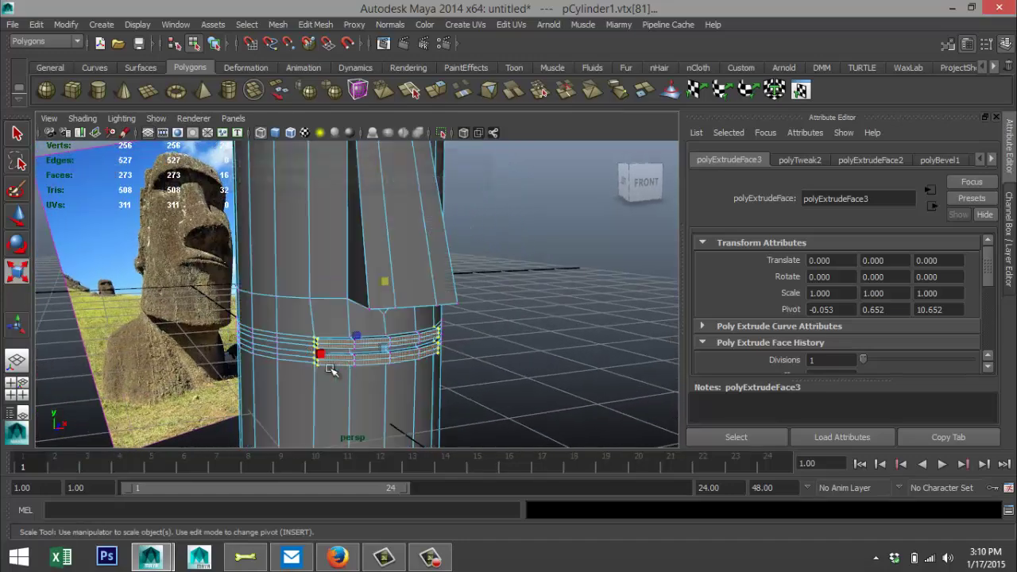
scroll(374, 362, up, 3)
alt+middle_drag(387, 362, 375, 290)
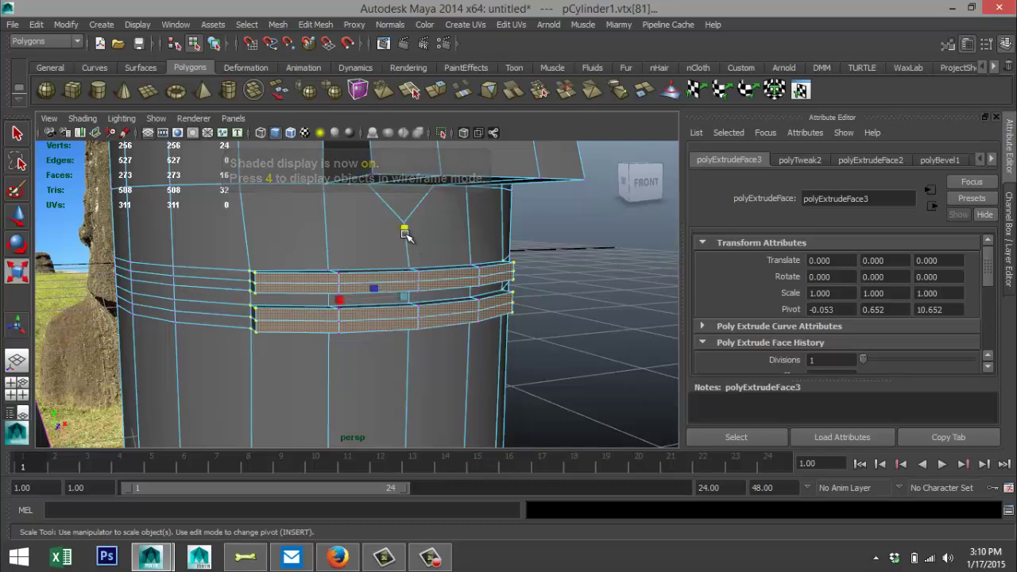
drag(405, 228, 407, 235)
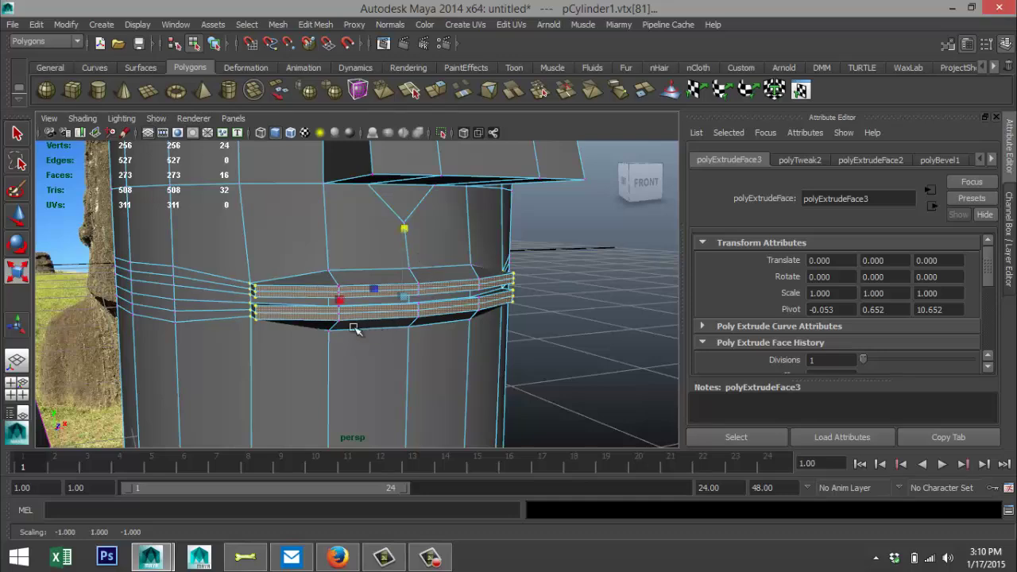
Step: Examine the head's side profile and tapered lips beside the reference photo
alt+drag(290, 321, 334, 319)
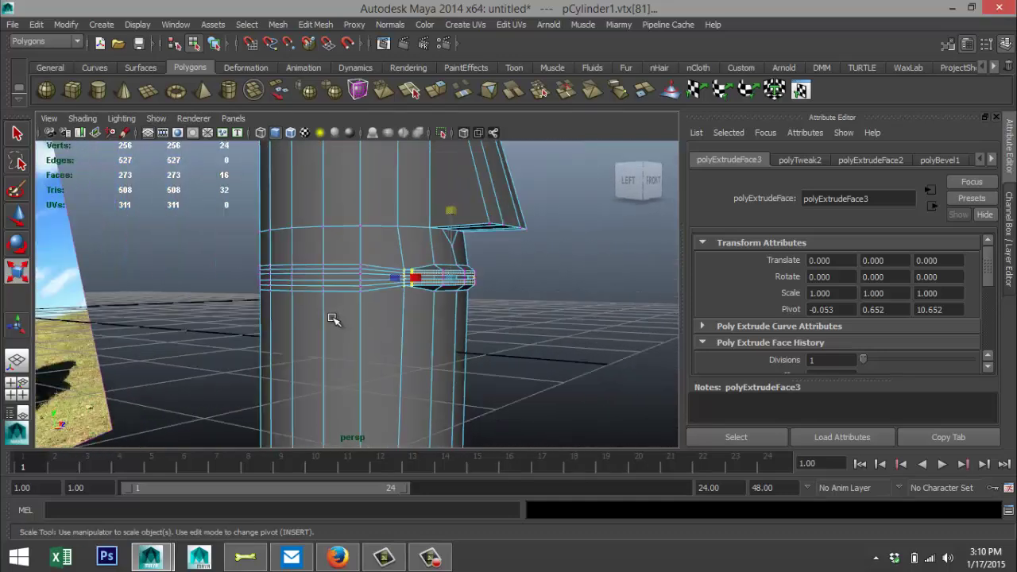
alt+right_drag(182, 308, 156, 301)
scroll(199, 312, up, 5)
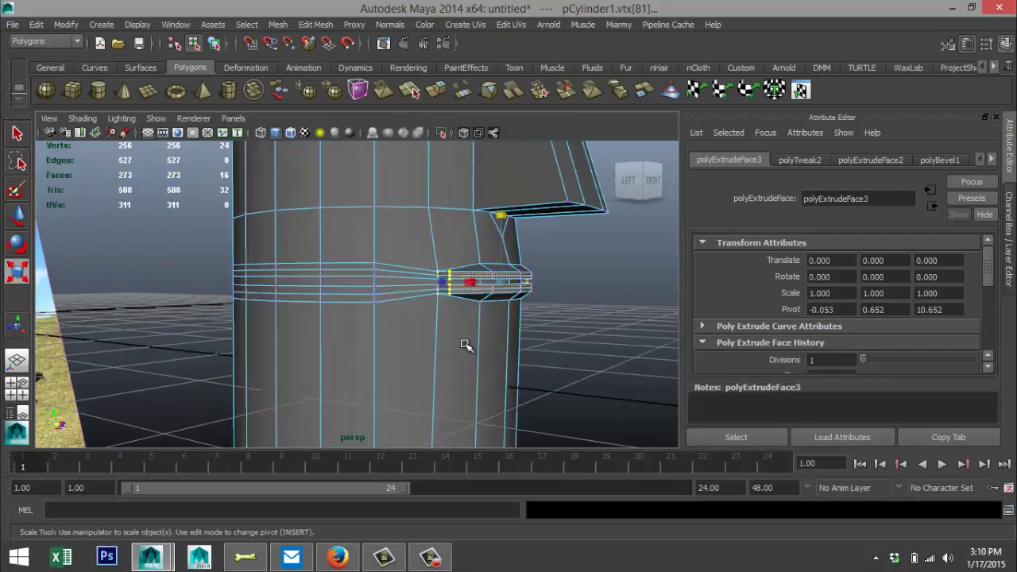
scroll(357, 341, down, 5)
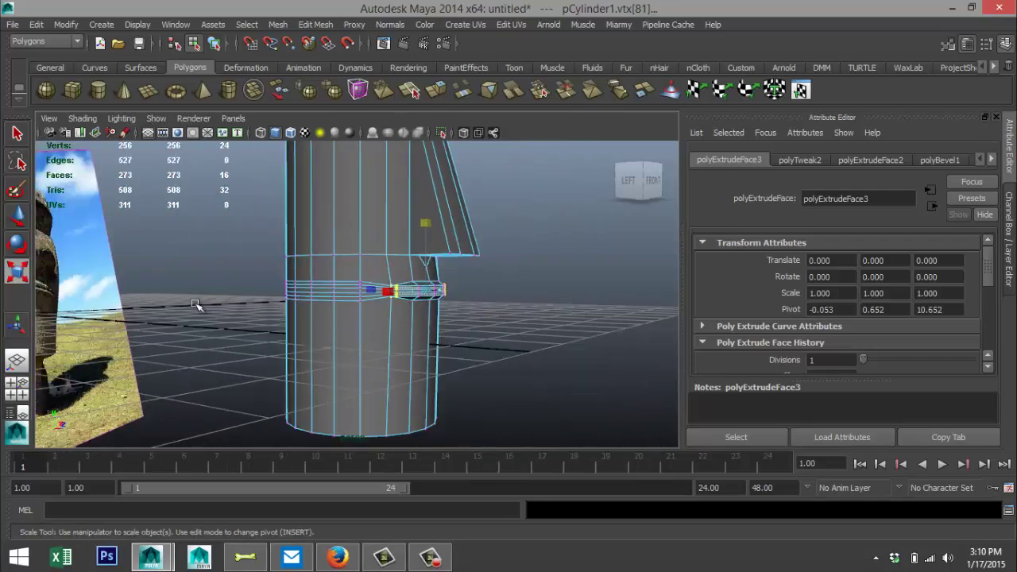
alt+middle_drag(197, 306, 414, 337)
mouse_move(342, 324)
alt+mouse_down()
mouse_move(349, 329)
mouse_move(329, 328)
alt+mouse_up()
key(f)
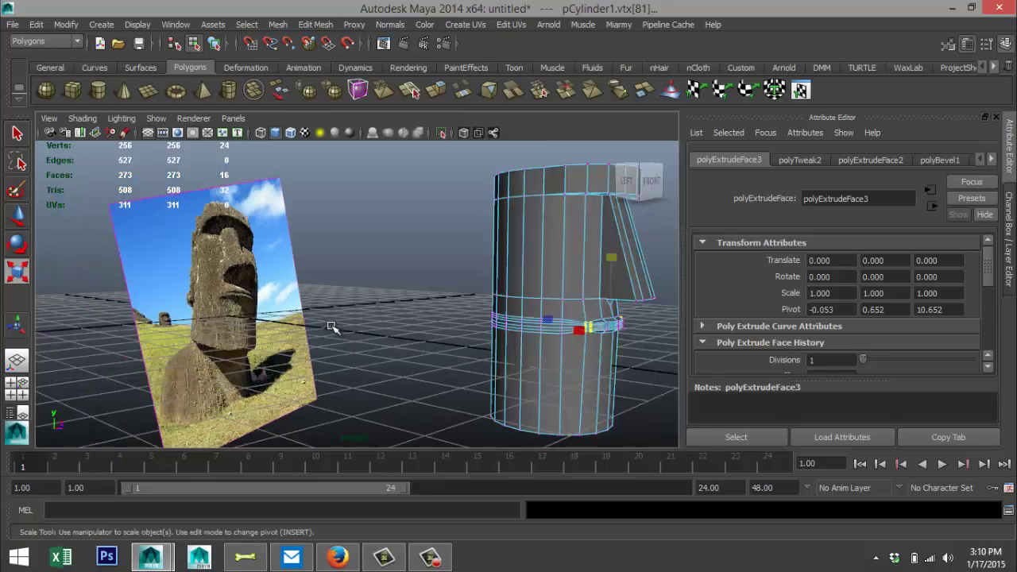
alt+middle_drag(347, 319, 282, 325)
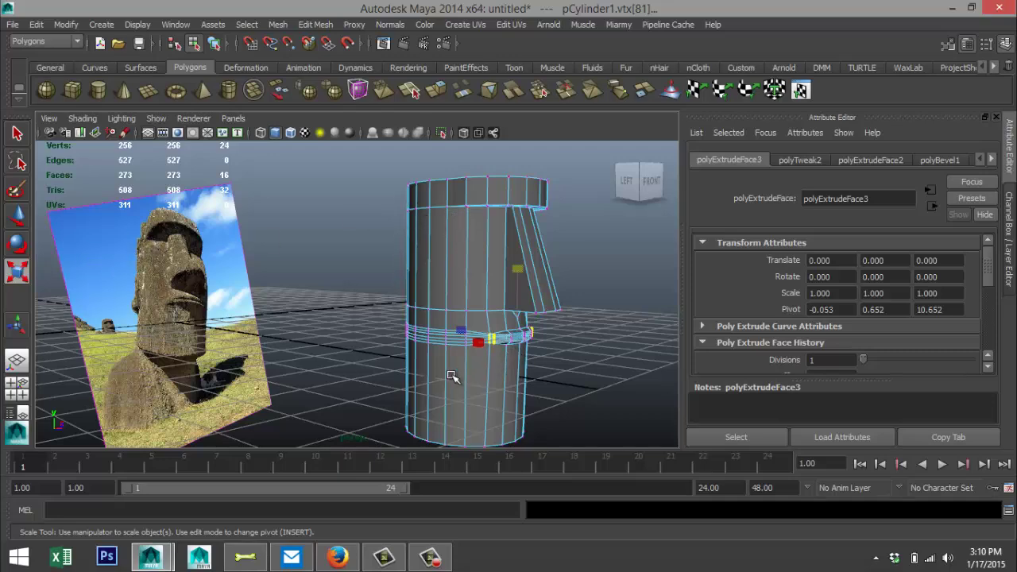
alt+drag(417, 377, 430, 381)
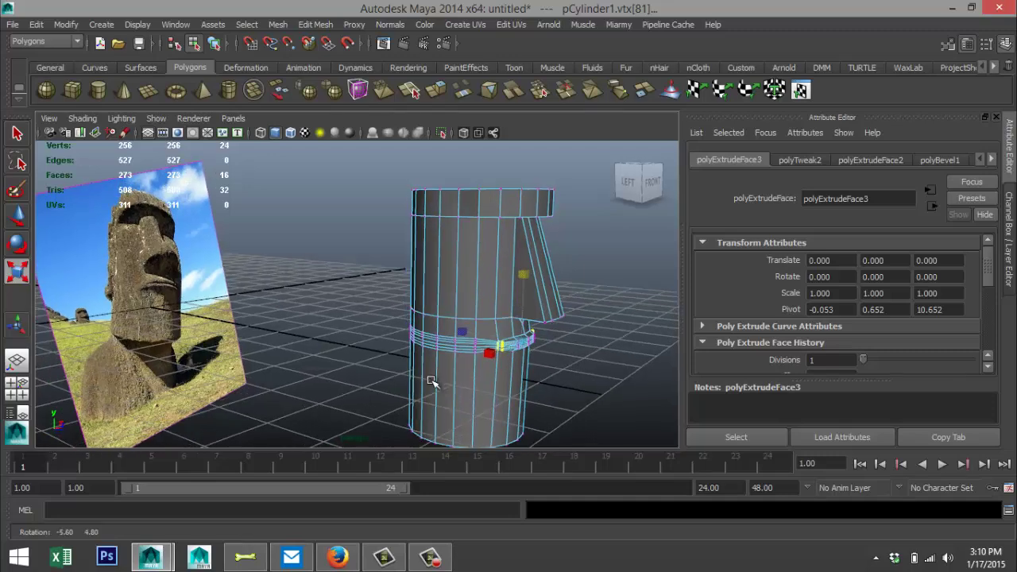
Step: Select three adjacent tall faces on the side of the head and the three short faces directly beneath them
right_drag(445, 258, 449, 251)
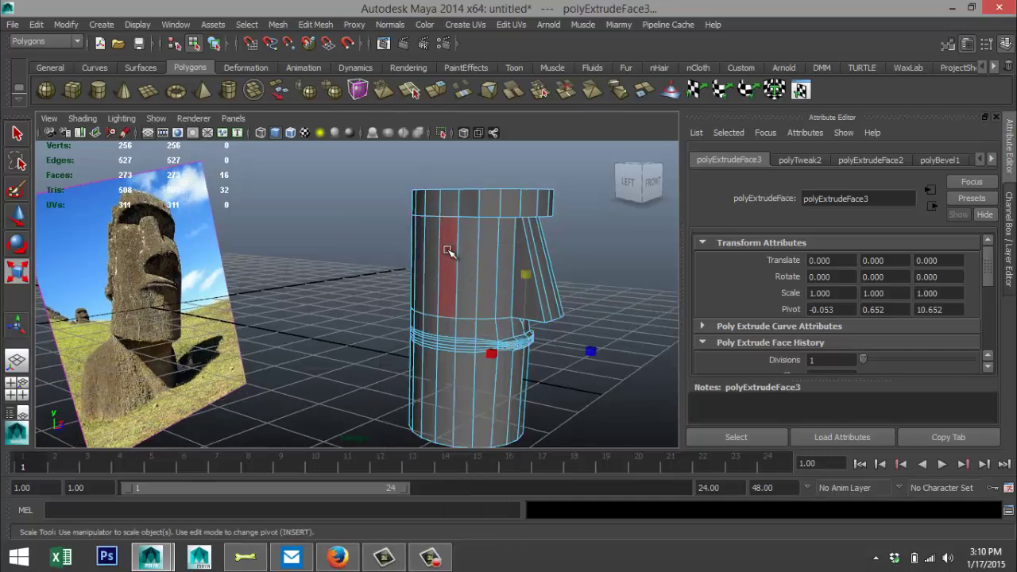
click(447, 251)
shift+click(429, 253)
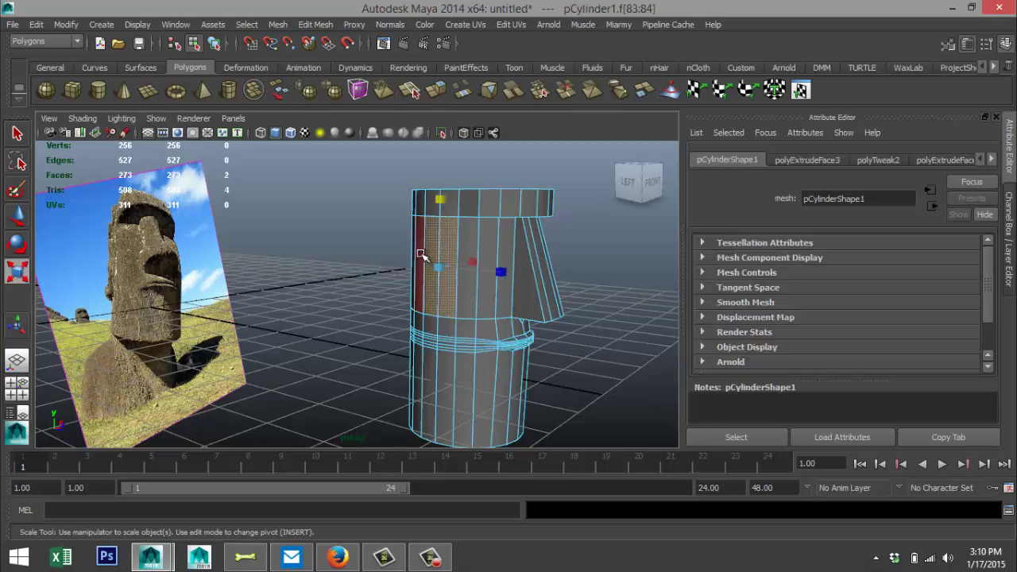
shift+click(412, 295)
shift+click(417, 324)
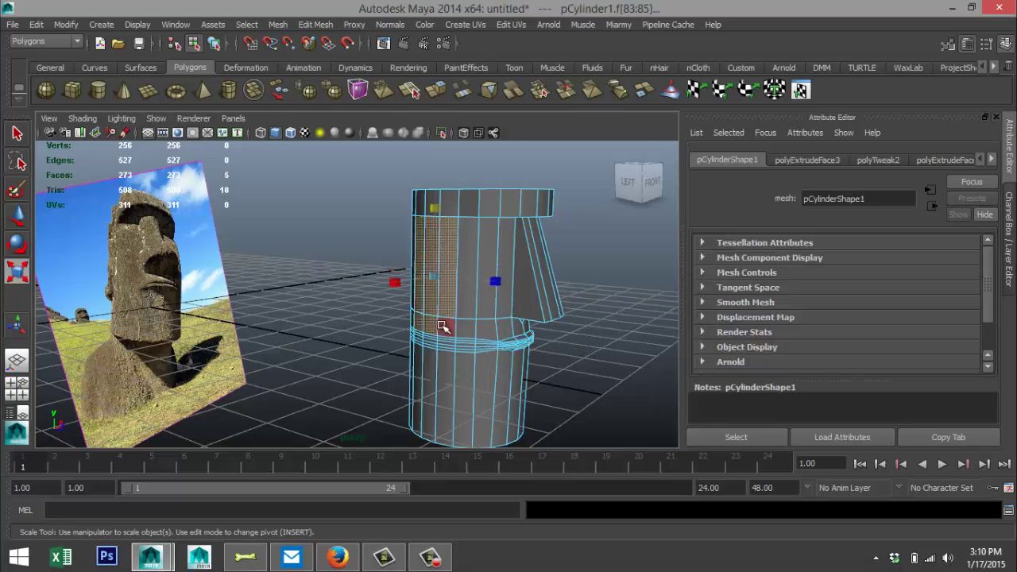
Step: Add the matching three-column block of faces on the opposite side, excluding the column nearest the nose
alt+drag(565, 337, 294, 320)
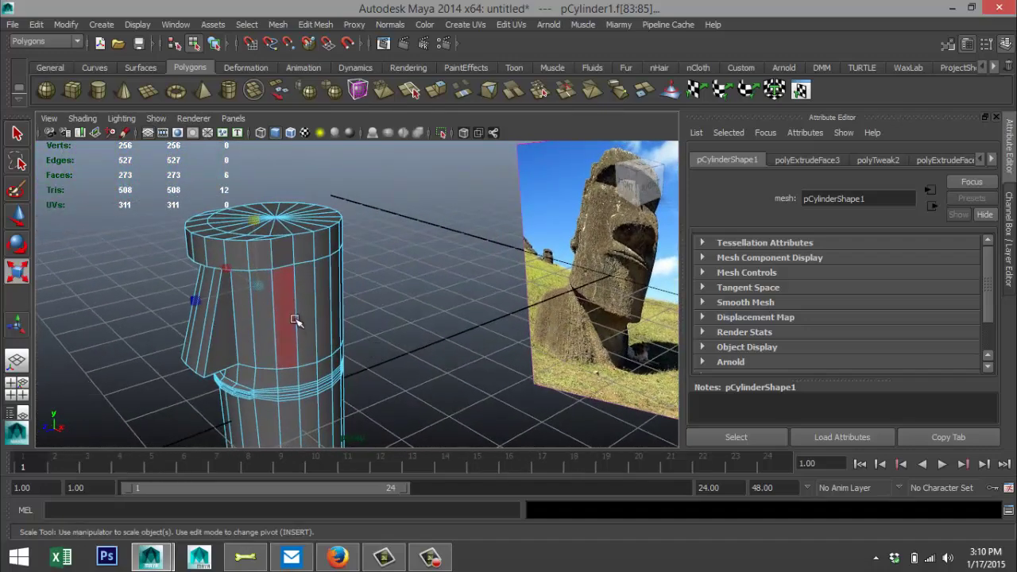
shift+click(318, 370)
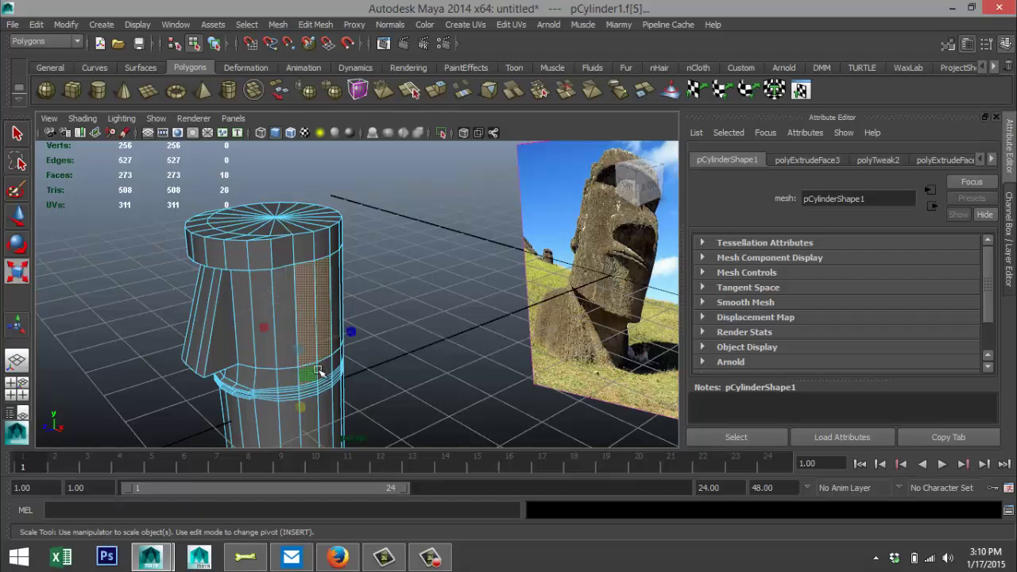
alt+drag(260, 356, 253, 314)
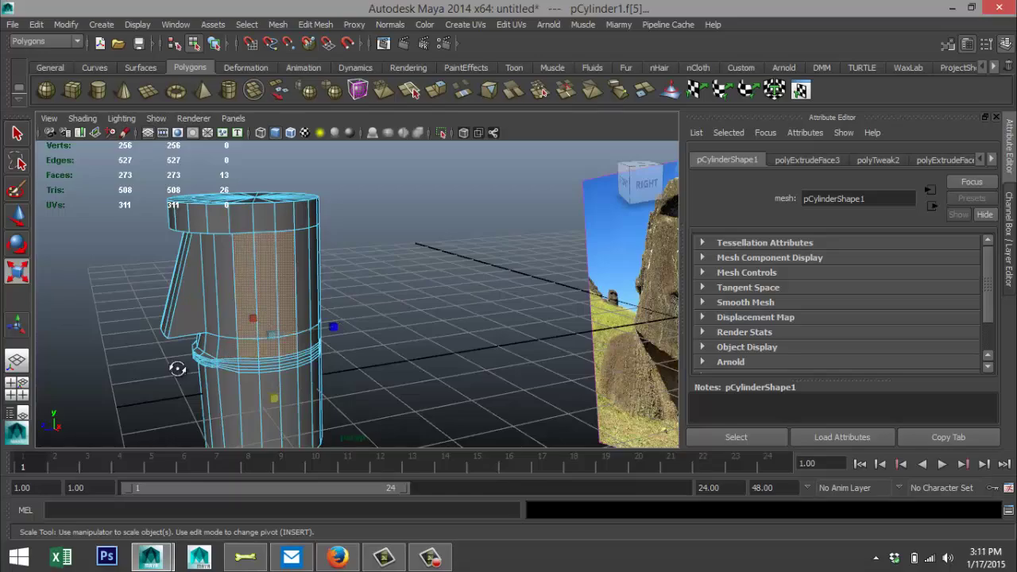
alt+drag(177, 369, 256, 297)
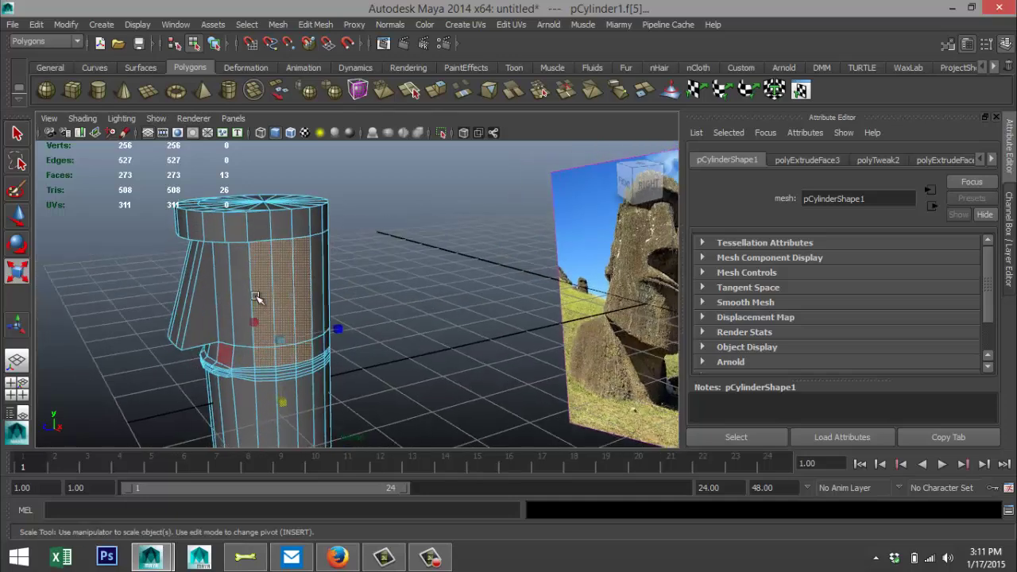
click(290, 318)
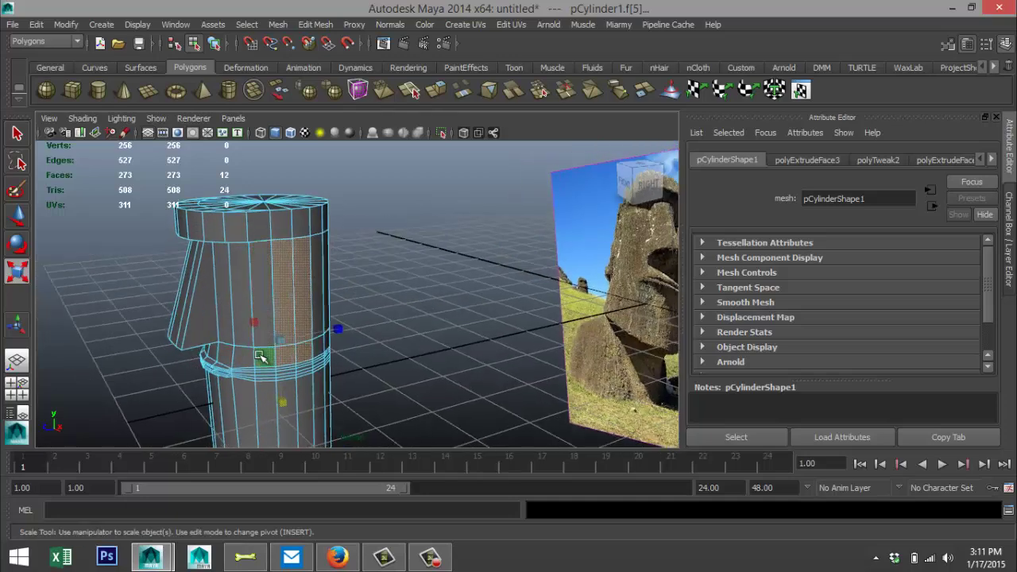
shift+click(315, 301)
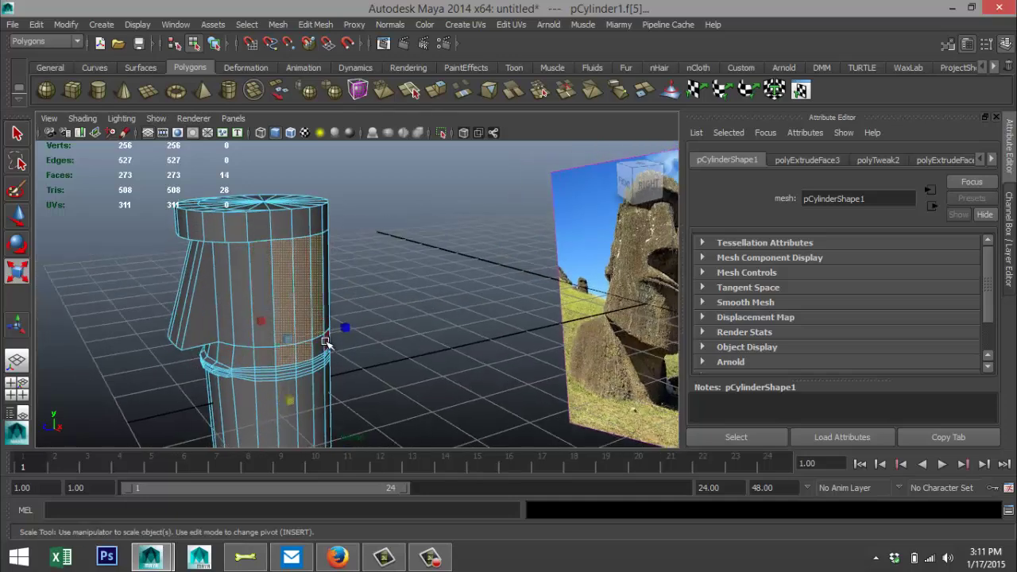
Step: Extrude the selected faces on both sides of the head and try scaling them outward sideways
click(322, 25)
click(399, 77)
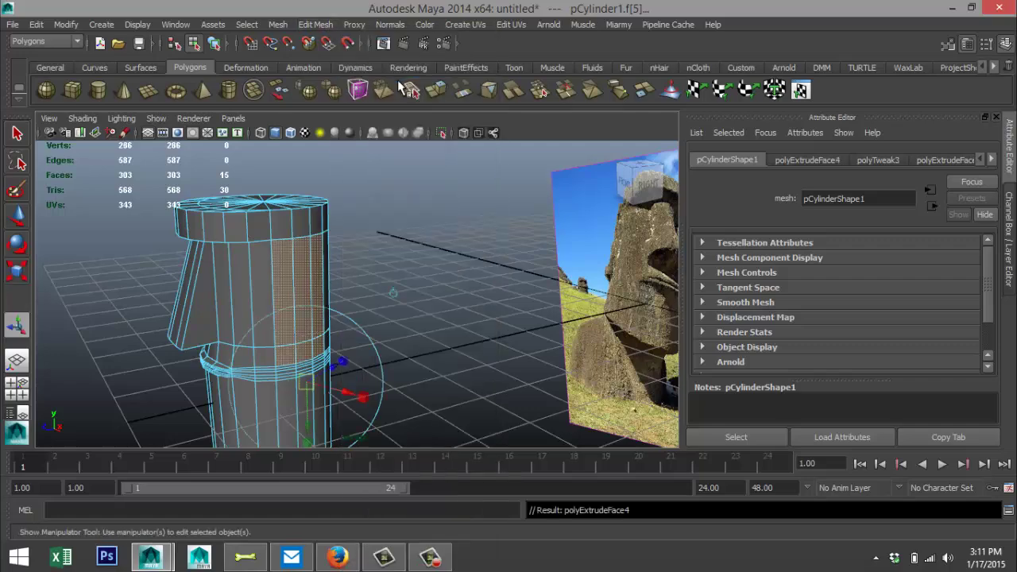
alt+drag(387, 254, 498, 295)
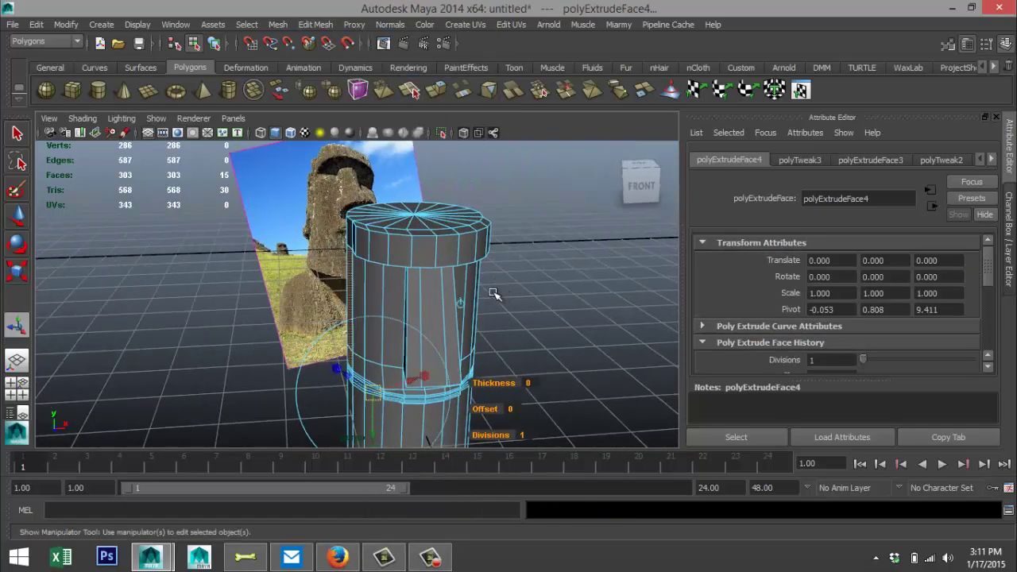
key(r)
click(390, 354)
drag(337, 355, 334, 355)
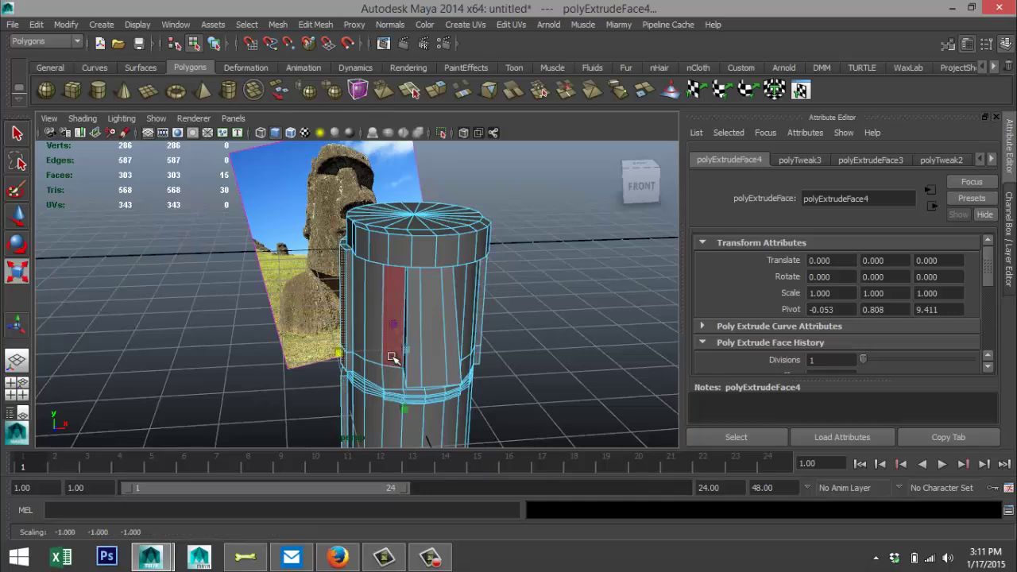
Step: Deselect the two stray faces below the mouth band, keeping only the side faces above it selected
alt+drag(397, 352, 475, 323)
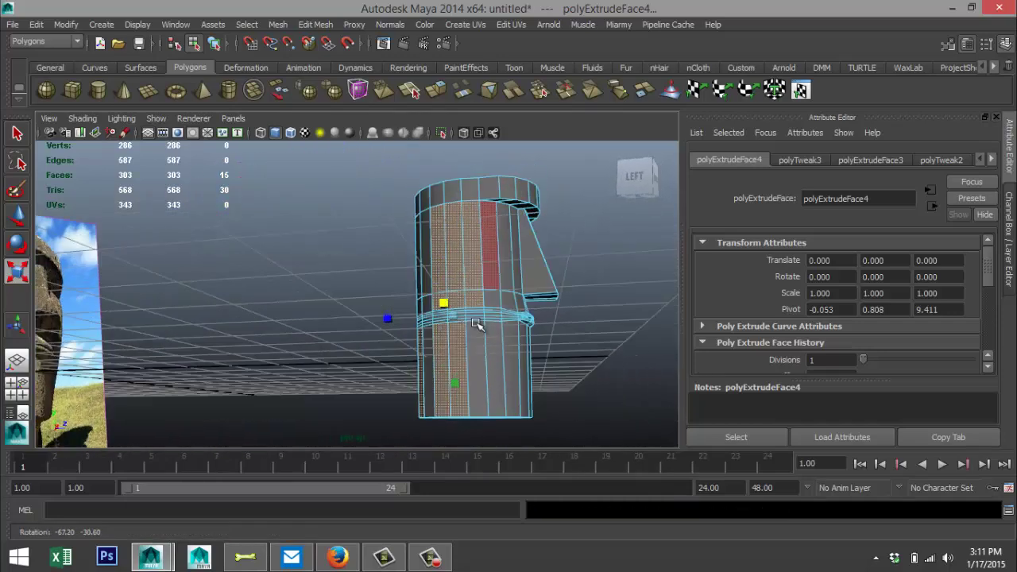
click(427, 368)
ctrl+click(446, 364)
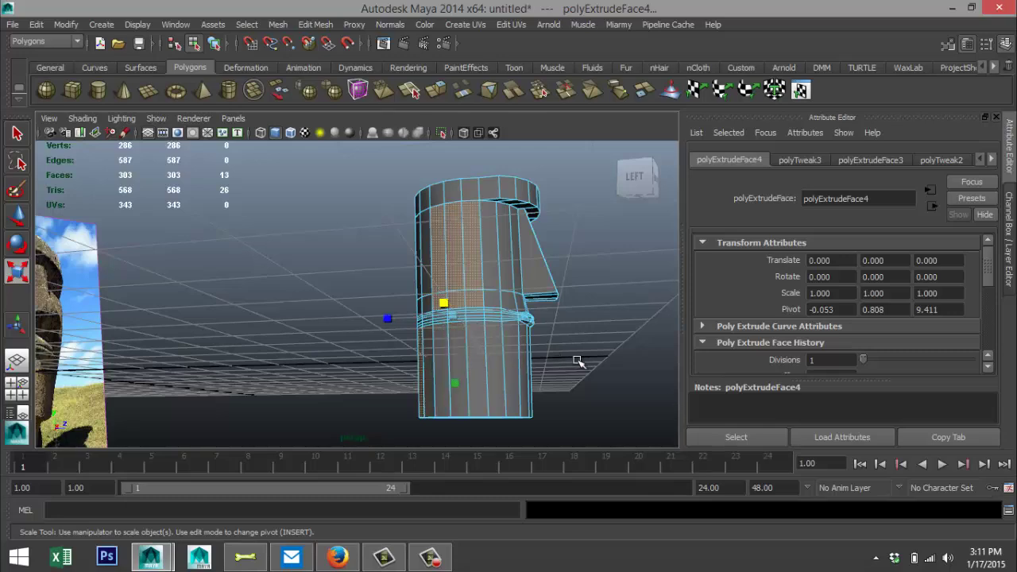
alt+drag(580, 357, 429, 361)
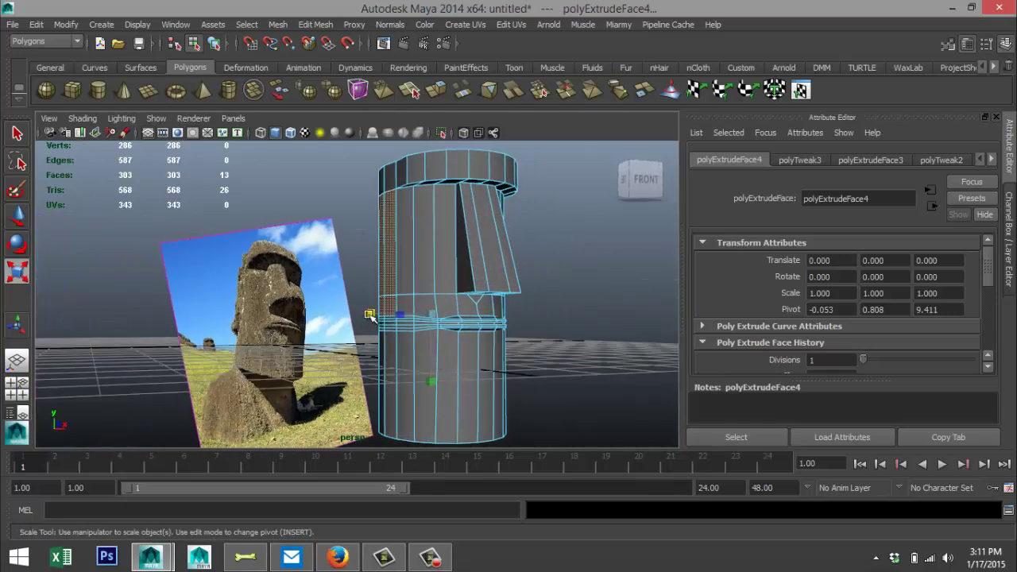
Step: Scale the extruded side faces above the mouth band slightly outward and check their width against the photo in the front view
drag(370, 314, 532, 360)
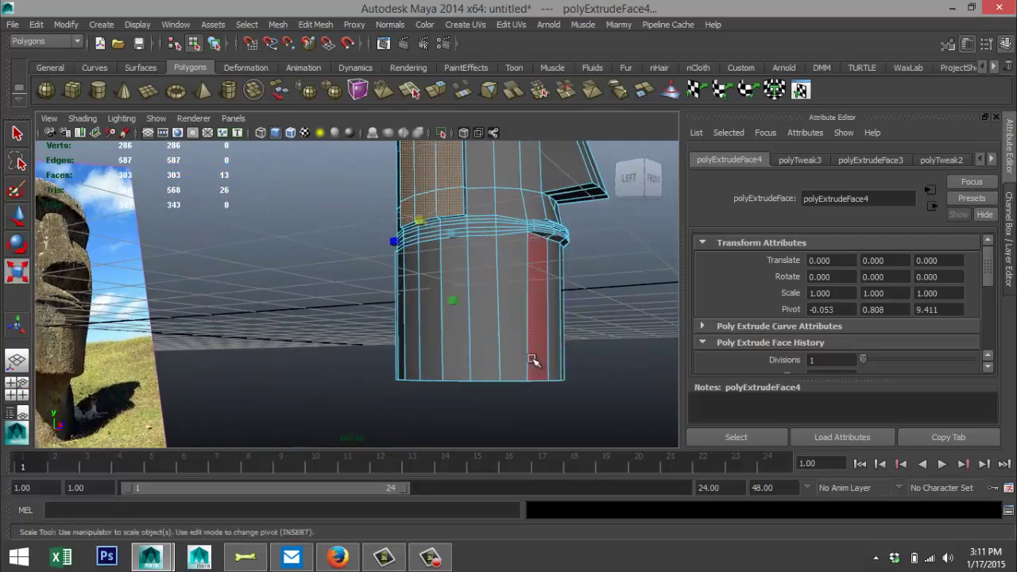
click(17, 389)
key(space)
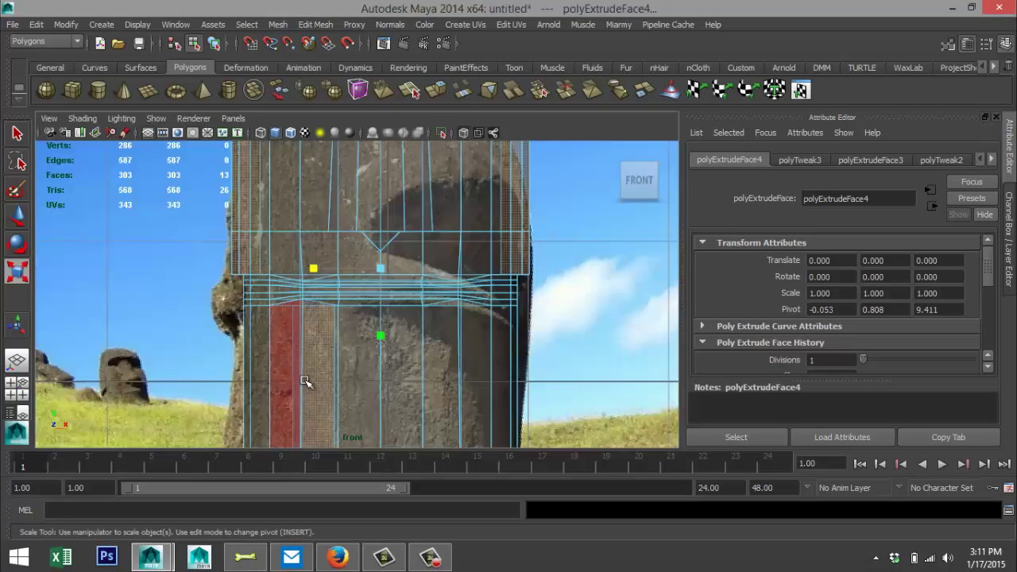
key(a)
Step: In the side view, select the bottom ring of vertices of the head and rotate it so the face side tilts slightly downward
click(17, 389)
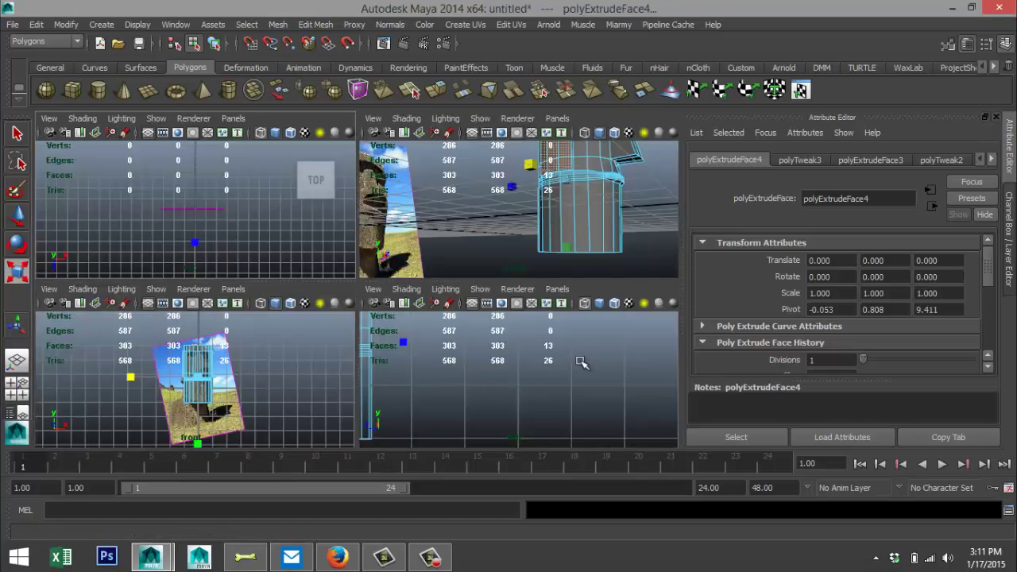
key(space)
key(f)
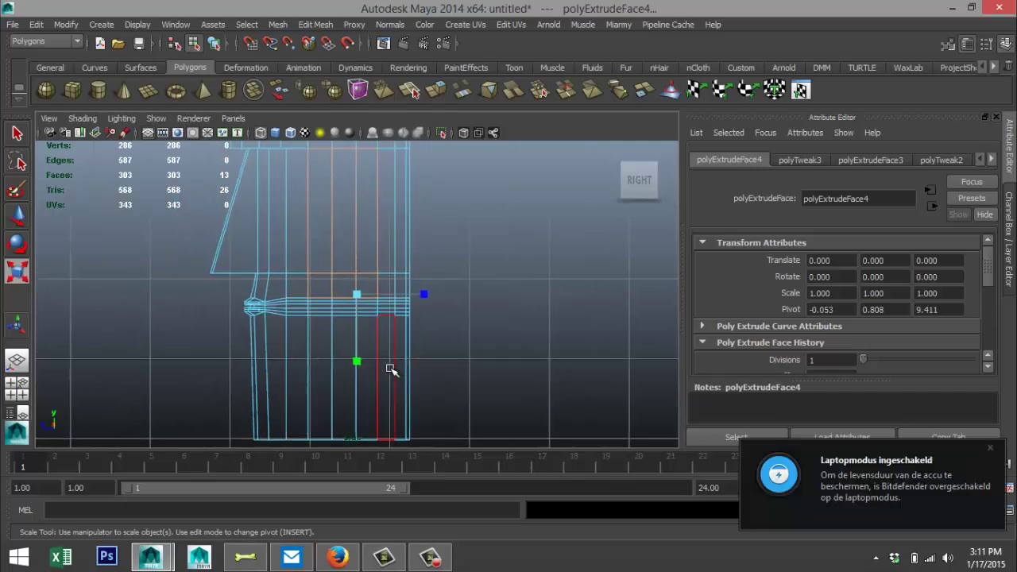
scroll(390, 370, down, 3)
right_drag(337, 357, 283, 224)
drag(294, 342, 433, 409)
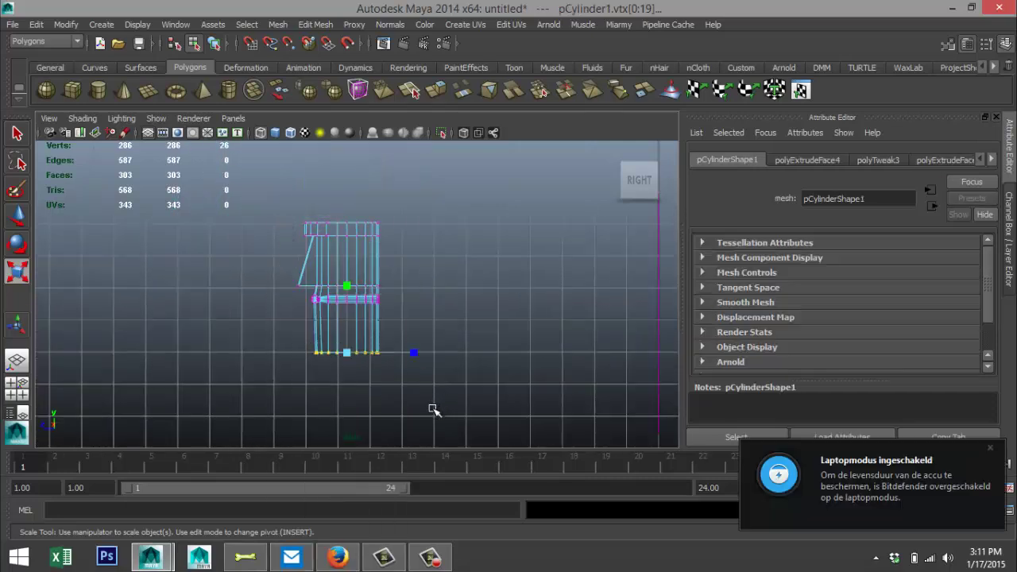
key(e)
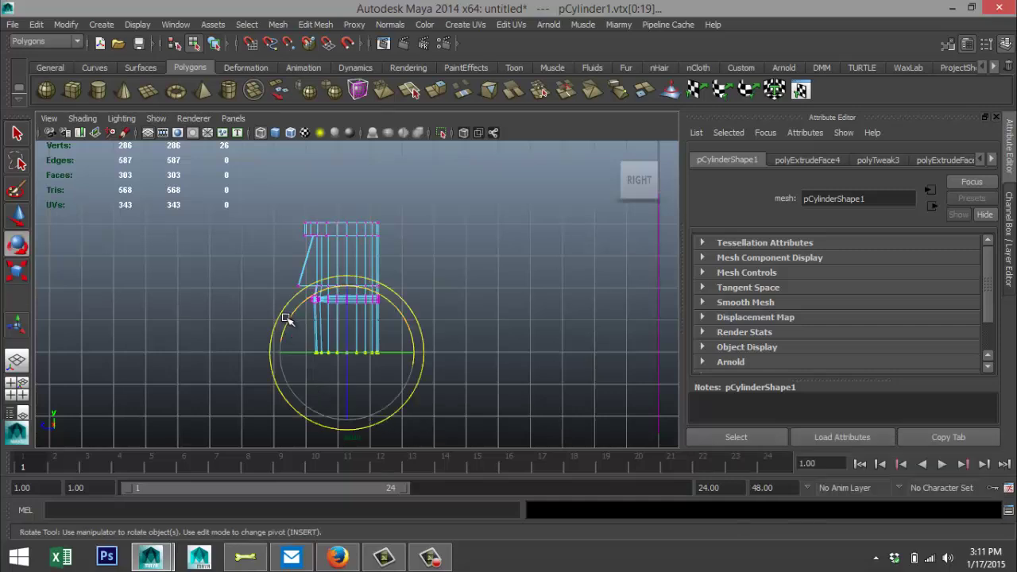
drag(287, 318, 286, 329)
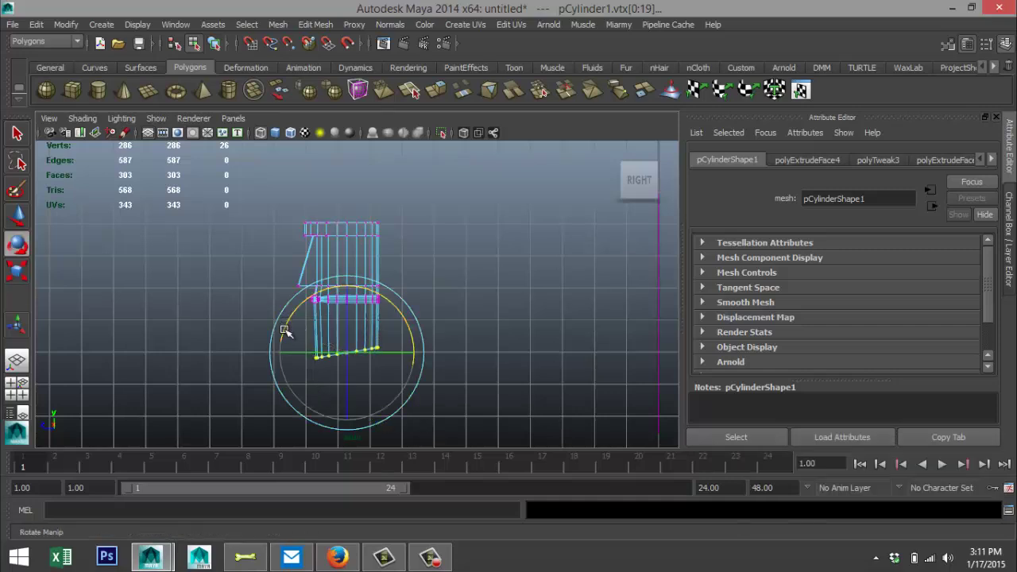
Step: Scale the tilted bottom vertices up slightly and shift them a little toward the face side
key(r)
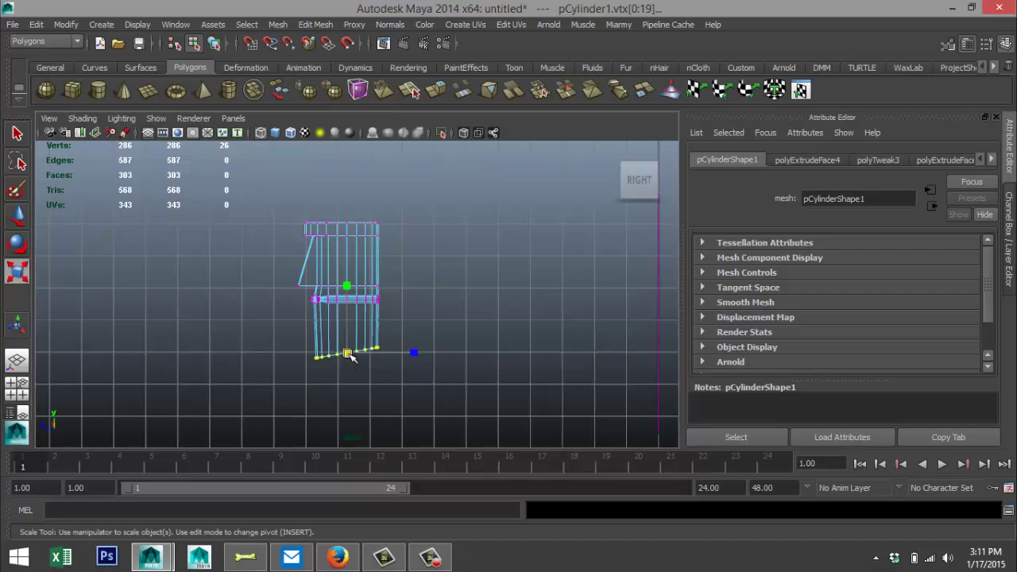
drag(350, 357, 354, 360)
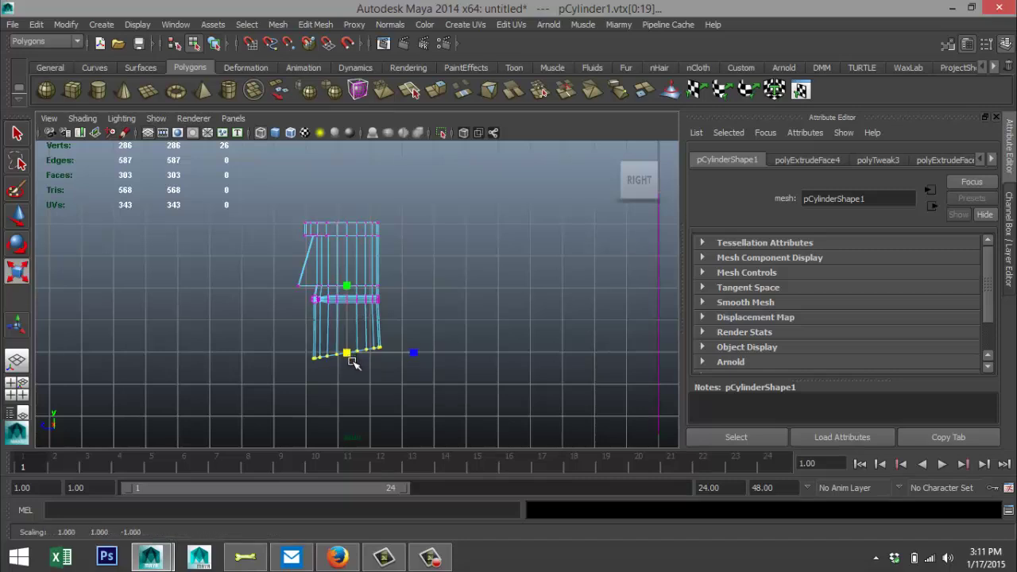
key(w)
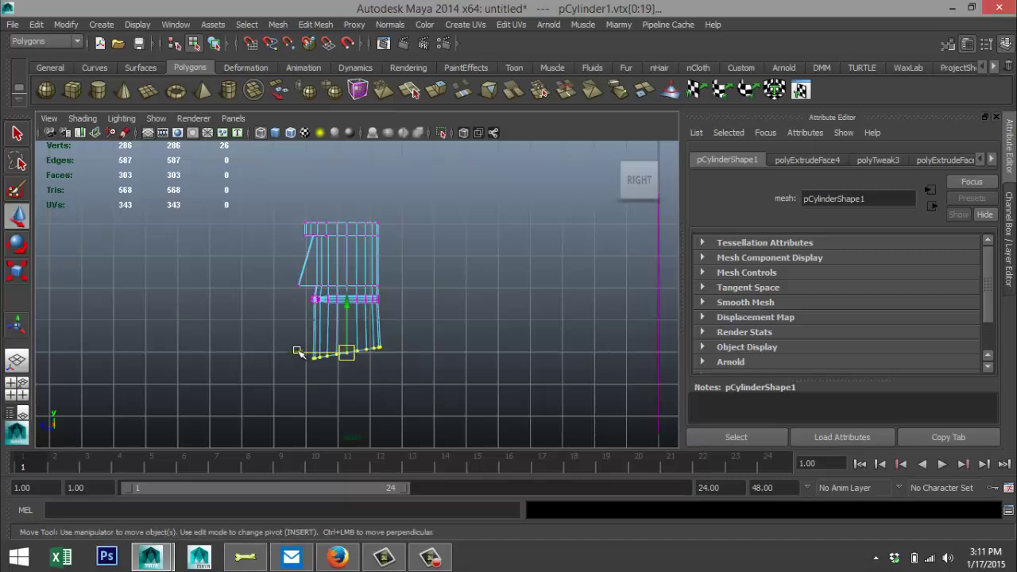
middle_drag(298, 352, 294, 352)
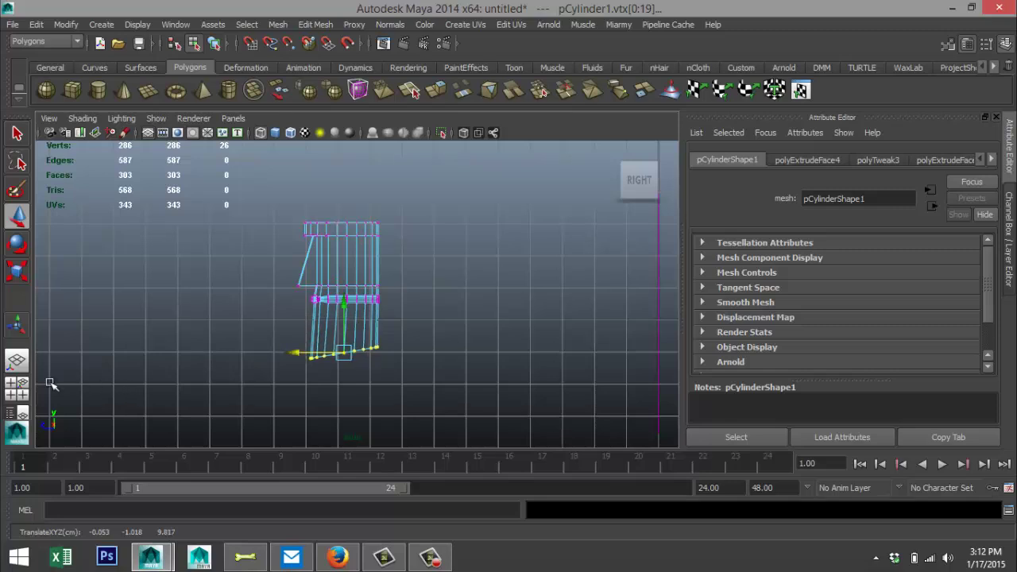
Step: In the perspective view, select the two outer faces on the underside of the nose, extrude them and scale them slightly inward as nostril outlines
click(16, 387)
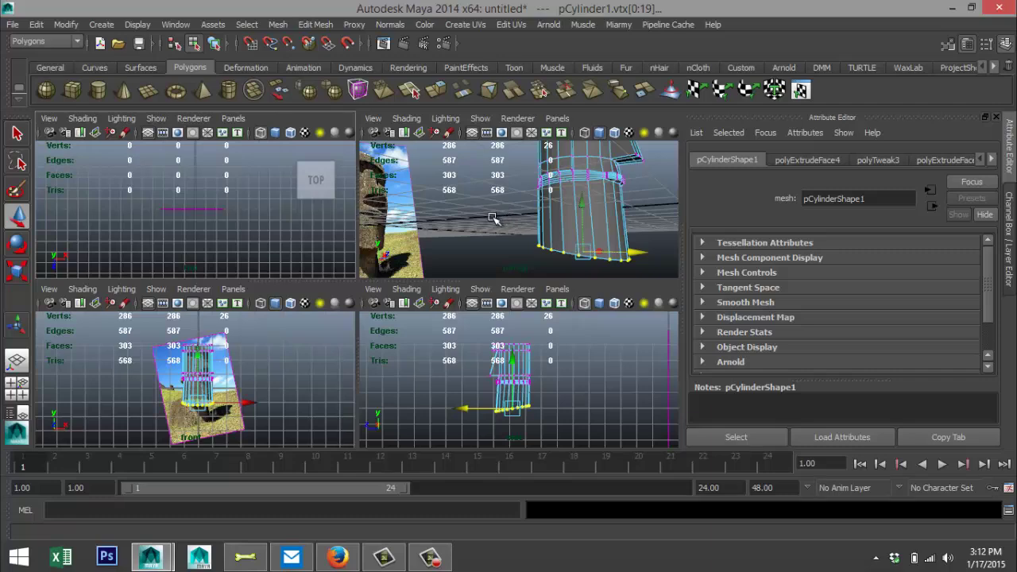
key(space)
alt+drag(355, 328, 329, 364)
alt+drag(511, 328, 479, 352)
right_drag(353, 240, 356, 264)
click(408, 256)
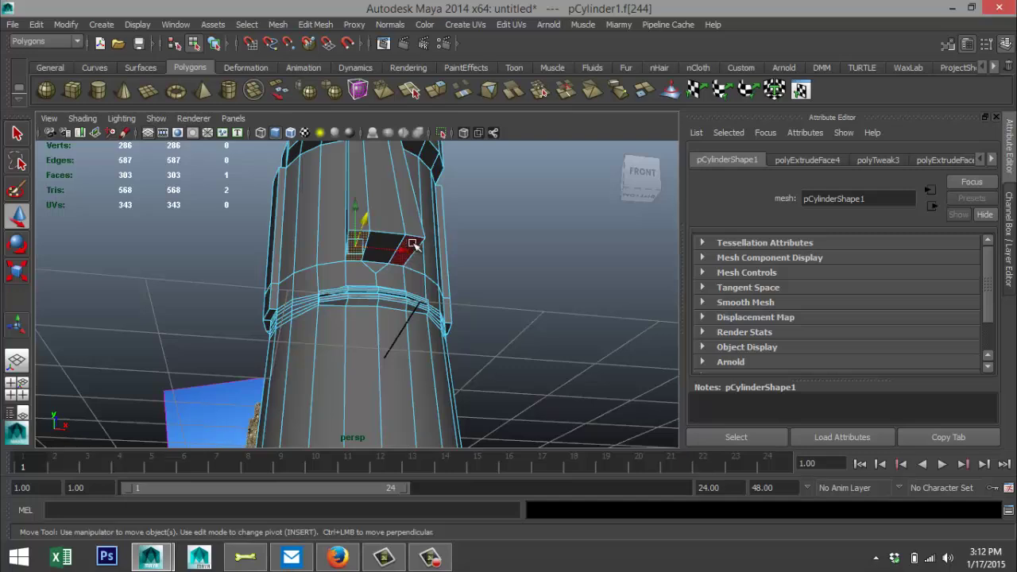
shift+click(409, 252)
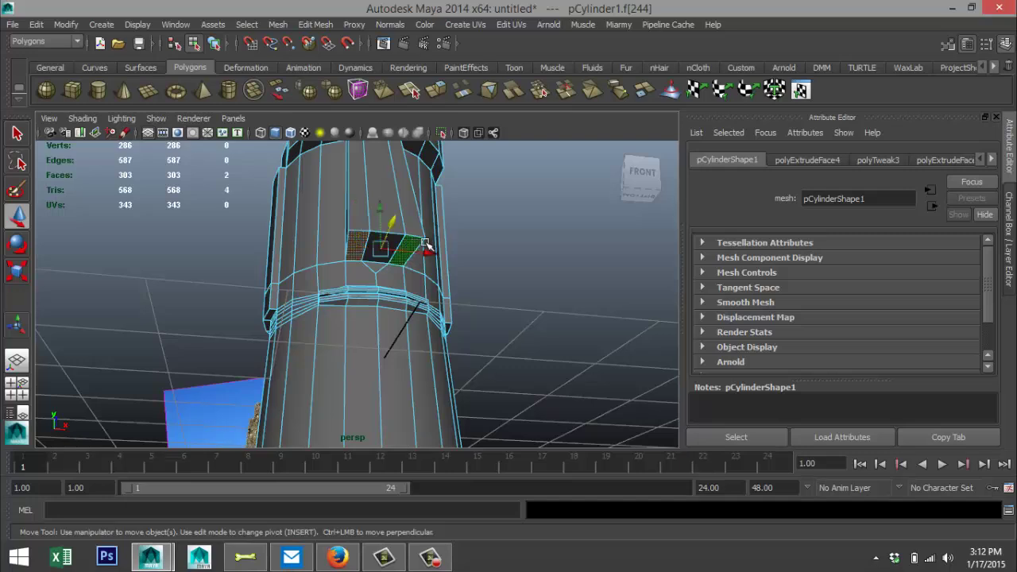
click(308, 24)
click(378, 83)
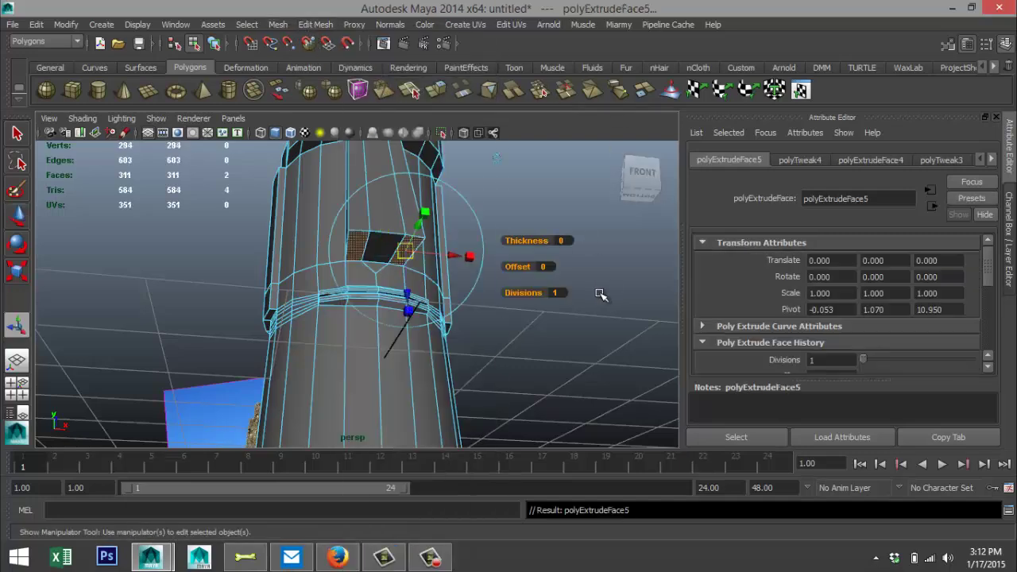
key(r)
drag(381, 250, 381, 263)
key(q)
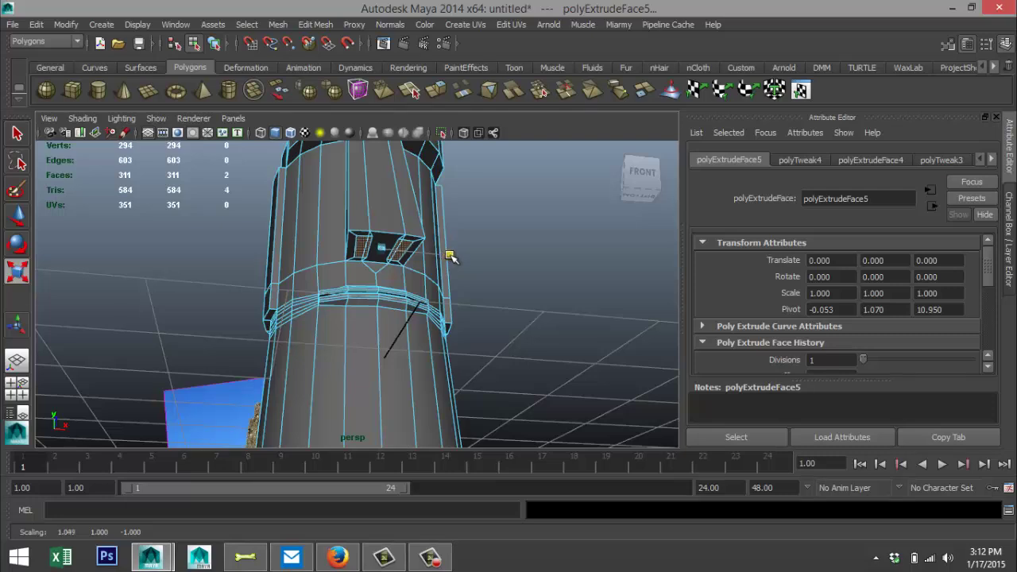
middle_drag(449, 256, 469, 265)
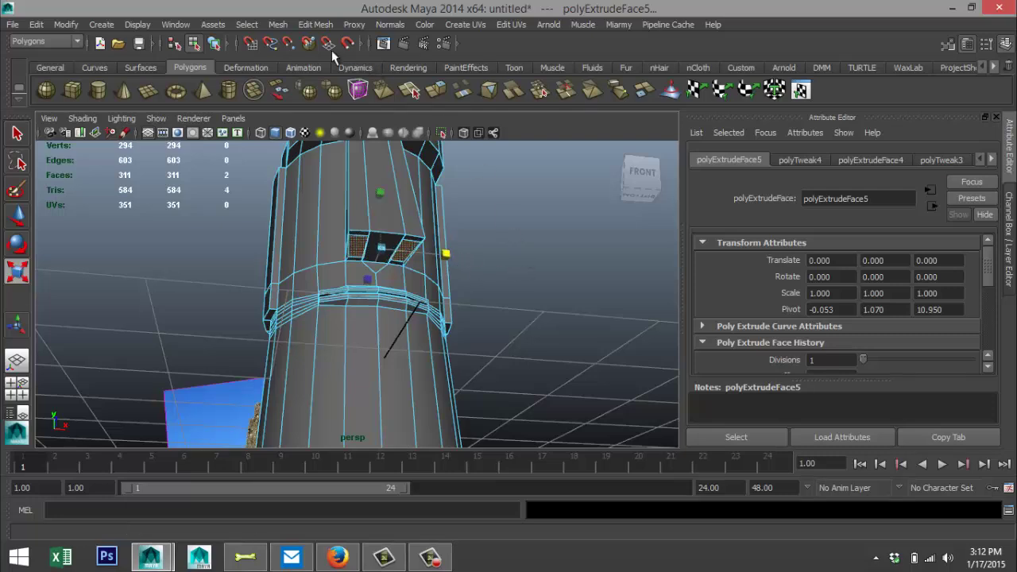
Step: Extrude the two nostril faces again and move them up into the nose to form recessed nostrils
click(337, 92)
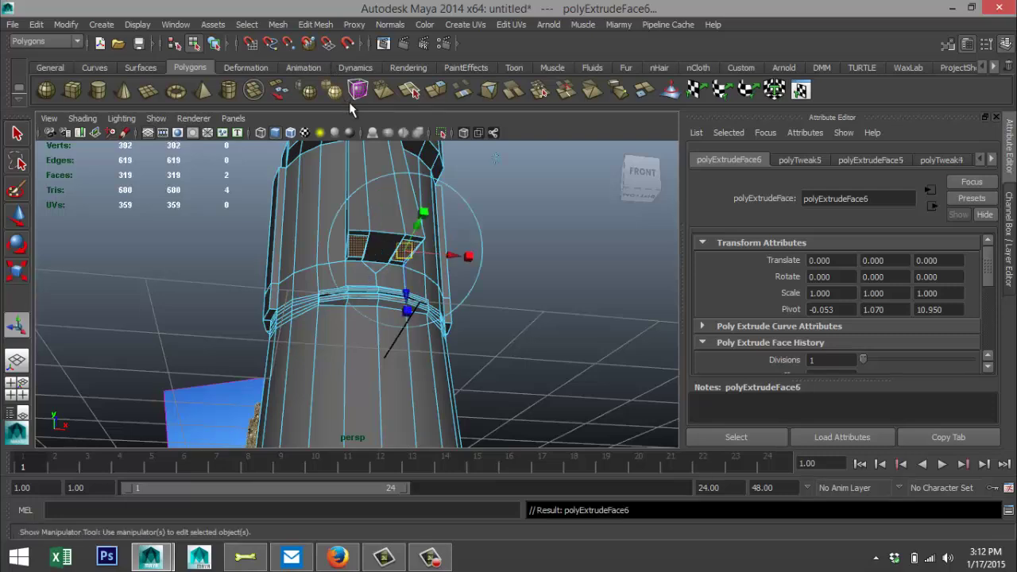
key(w)
drag(379, 213, 384, 203)
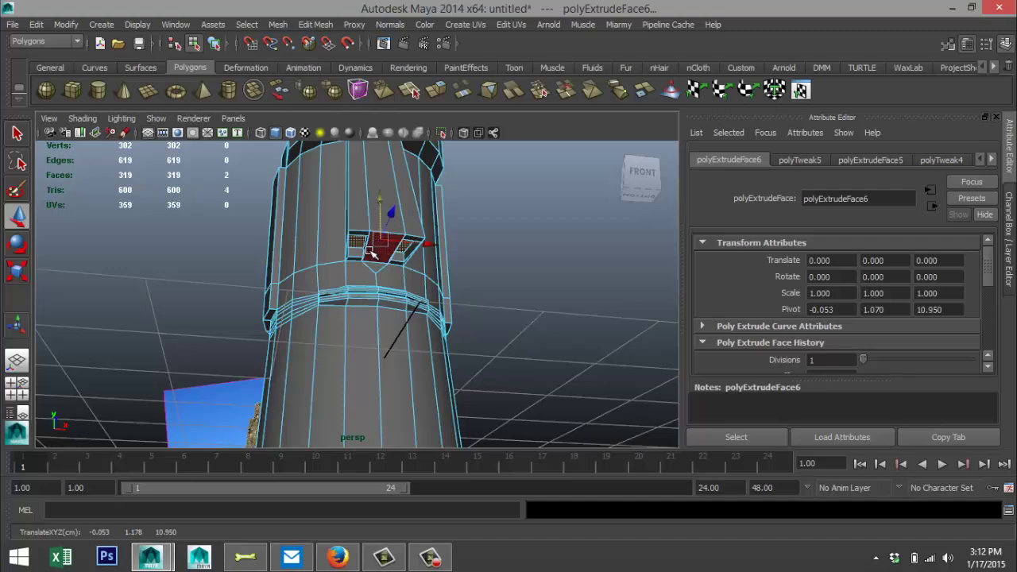
Step: Insert an edge loop around the head just above its bottom edge with the Insert Edge Loop Tool
alt+drag(238, 271, 291, 311)
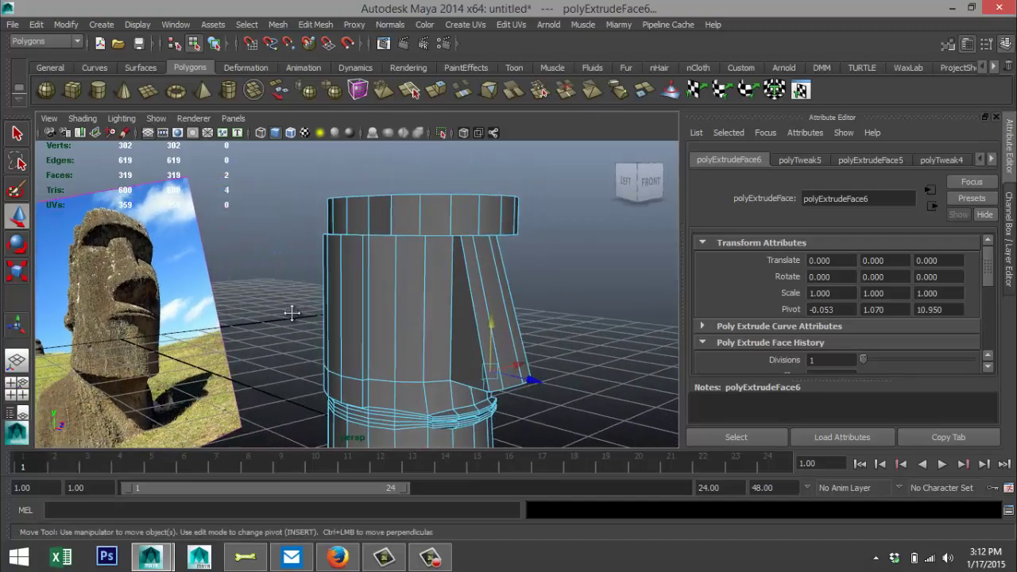
alt+middle_drag(291, 311, 290, 260)
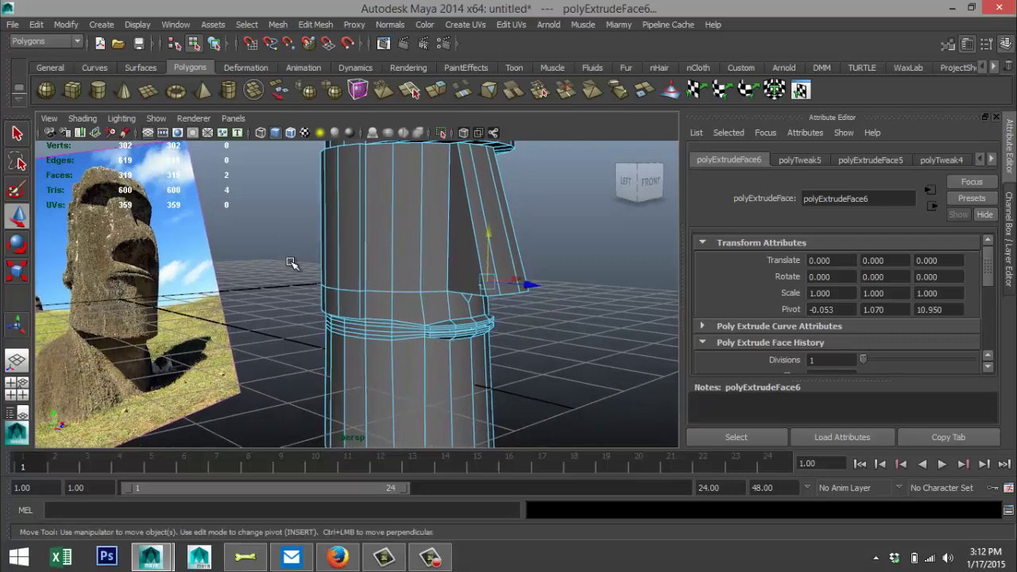
scroll(293, 264, down, 3)
alt+drag(292, 265, 264, 272)
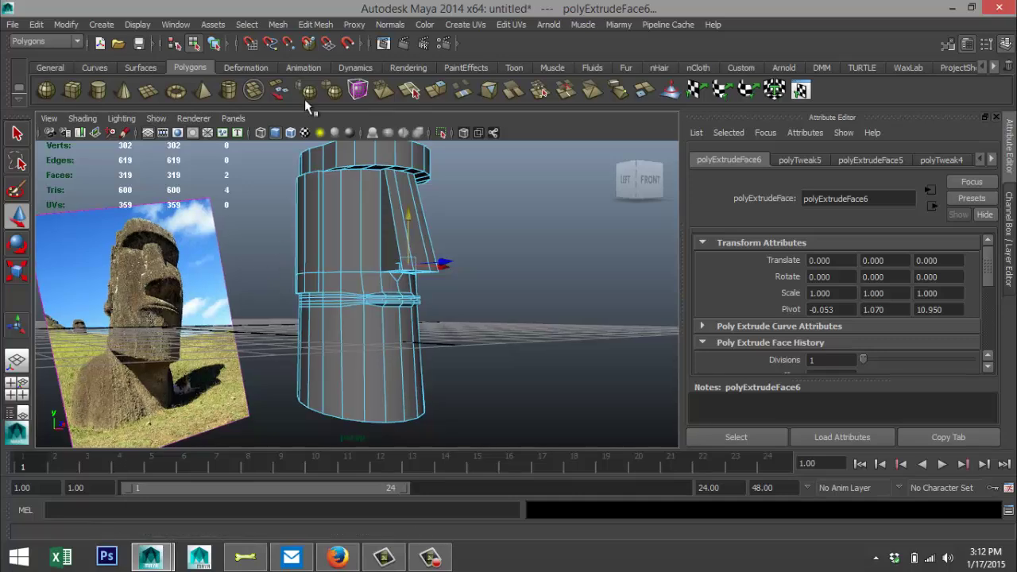
click(315, 24)
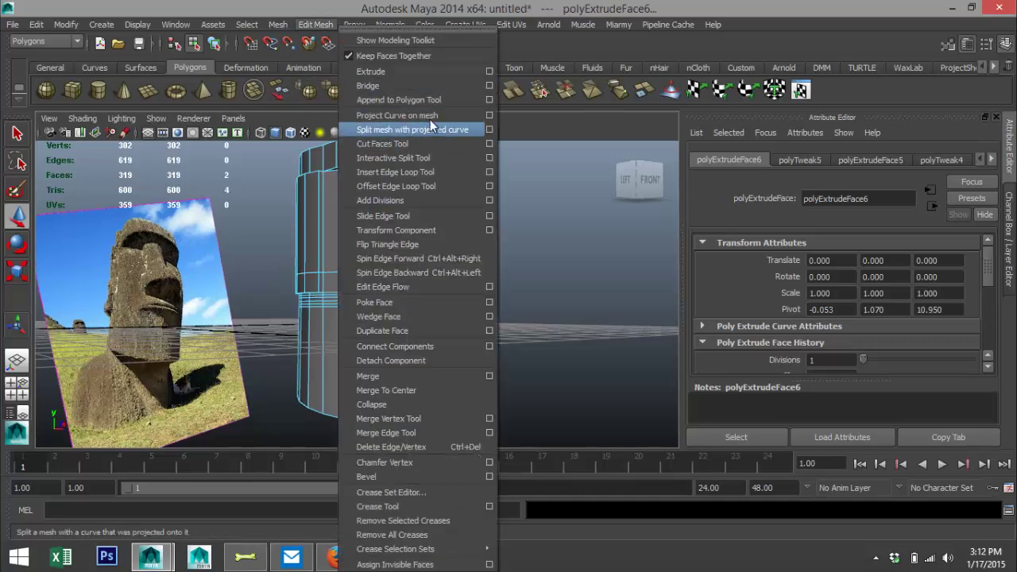
click(490, 171)
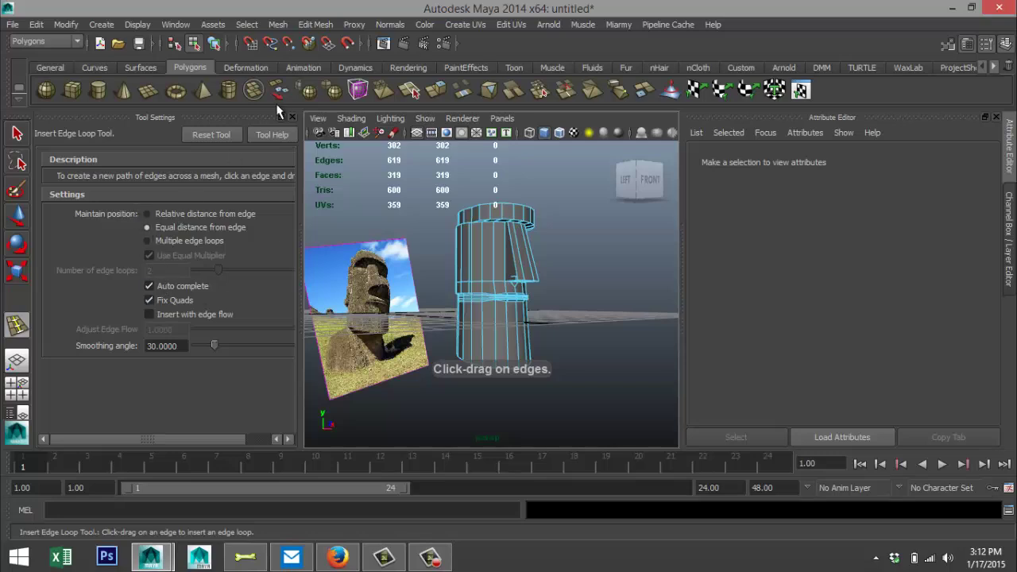
click(291, 118)
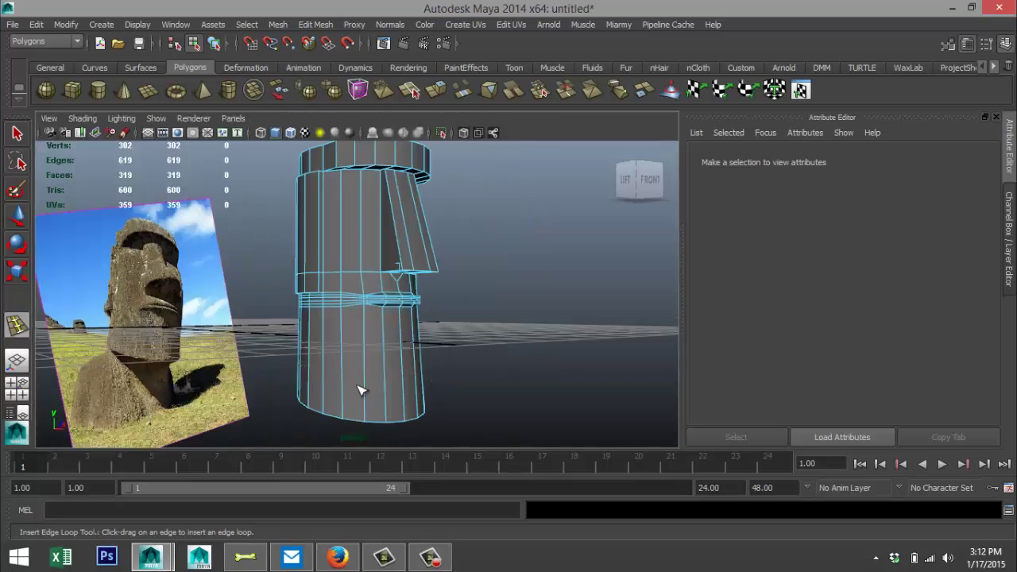
drag(367, 402, 385, 432)
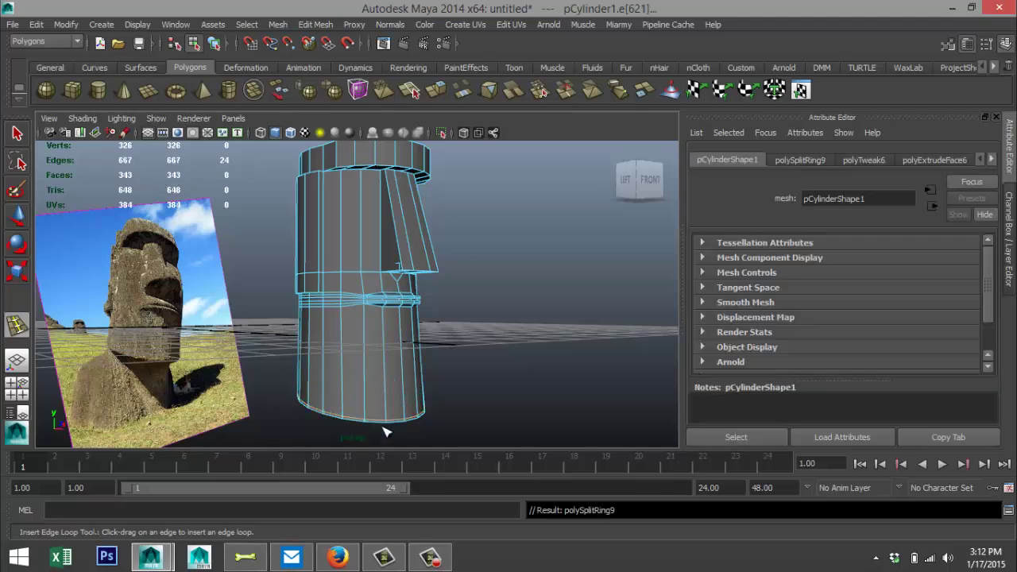
Step: Insert another edge loop around the head close to the lower edge of the nose
alt+drag(469, 346, 477, 402)
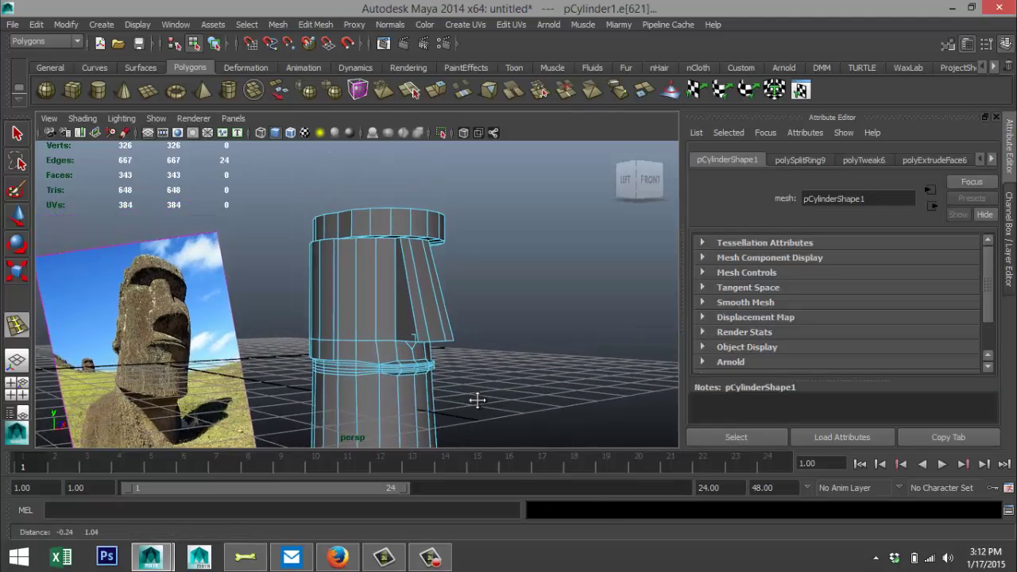
scroll(482, 402, up, 3)
scroll(528, 402, up, 2)
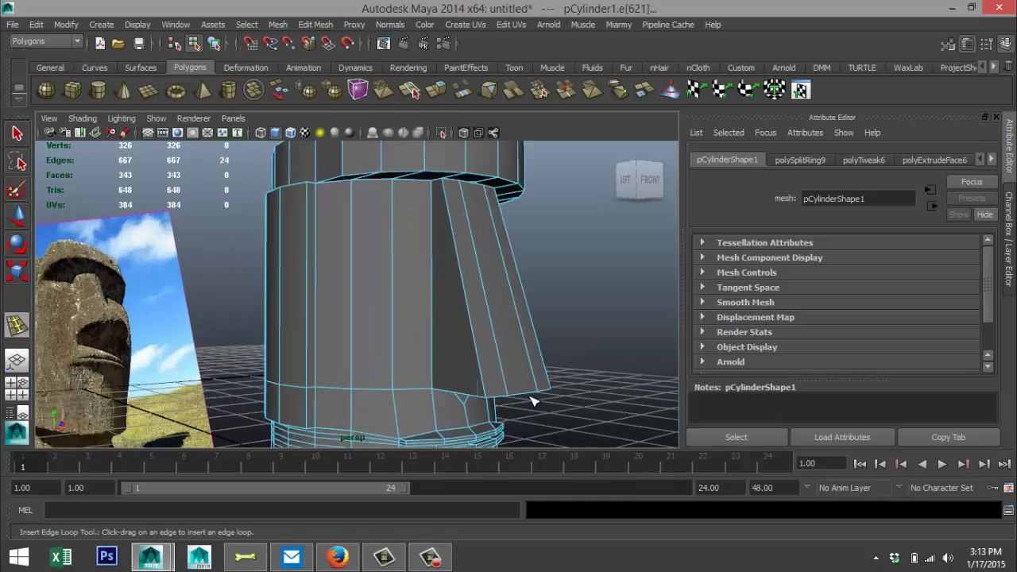
scroll(545, 402, up, 3)
scroll(495, 389, down, 1)
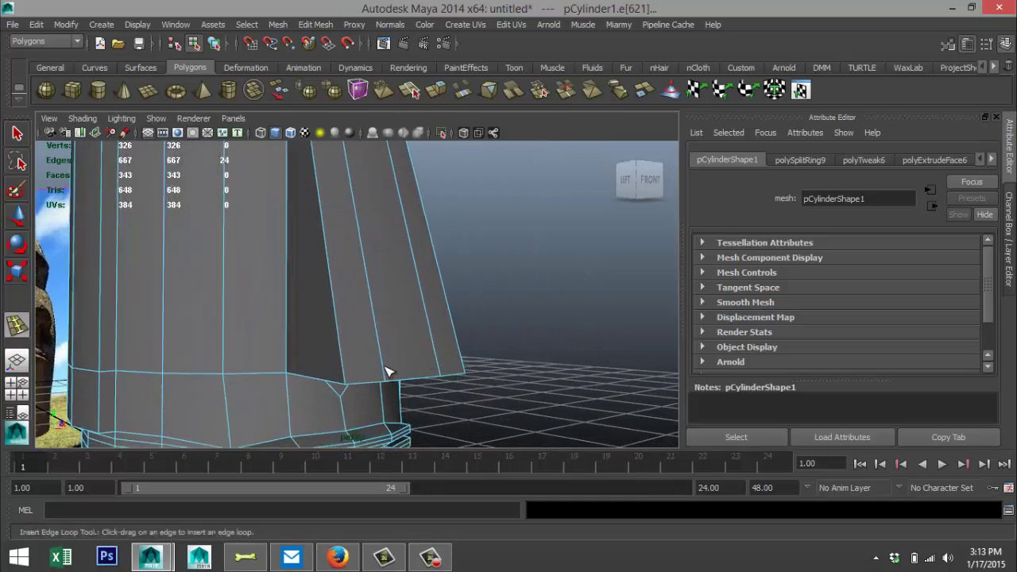
drag(382, 363, 391, 383)
scroll(518, 368, down, 3)
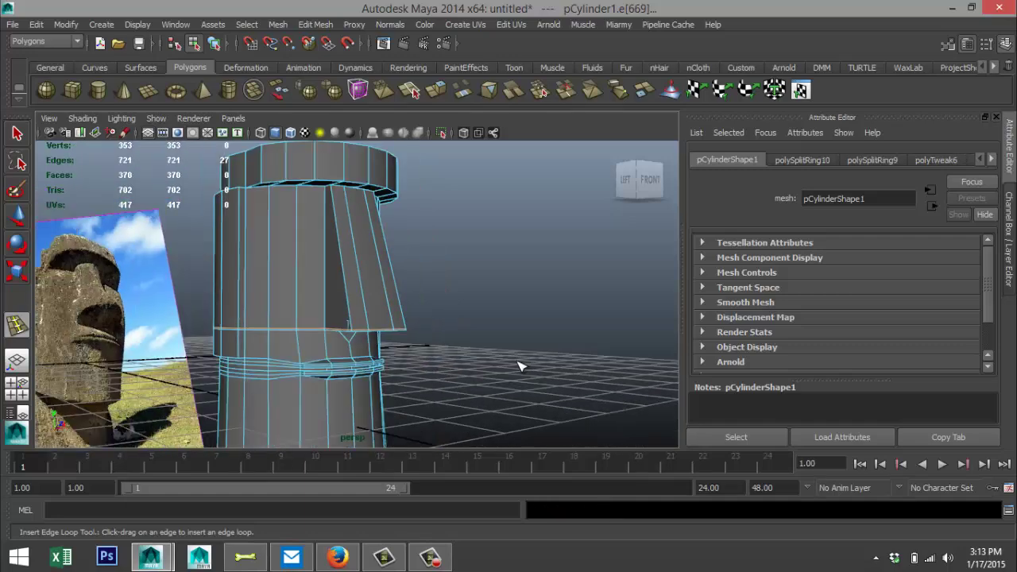
key(q)
Step: Set the Insert Edge Loop Tool to four multiple edge loops and insert them around the head between the brow and the nose's lower edge
scroll(496, 311, down, 5)
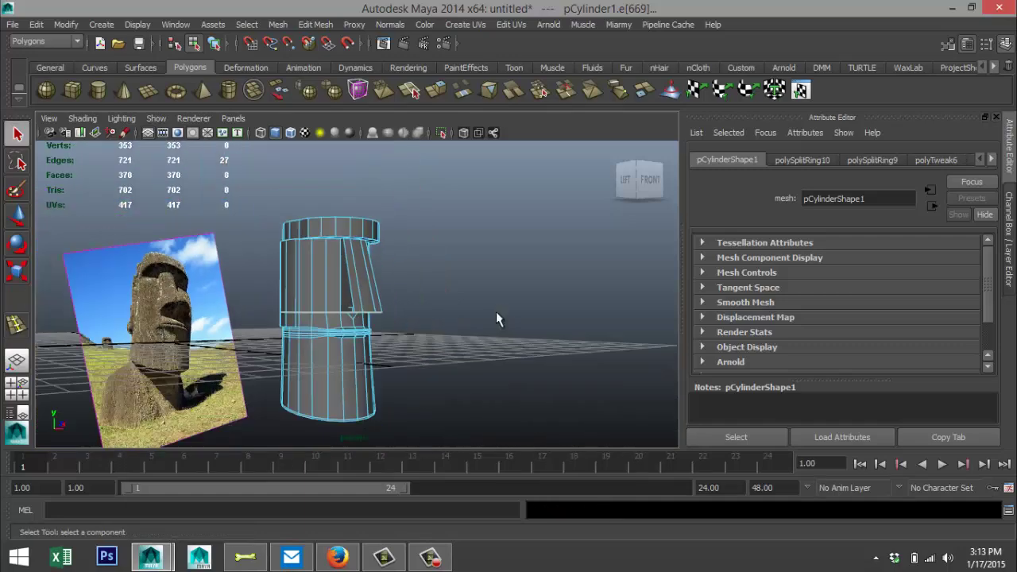
scroll(495, 326, up, 2)
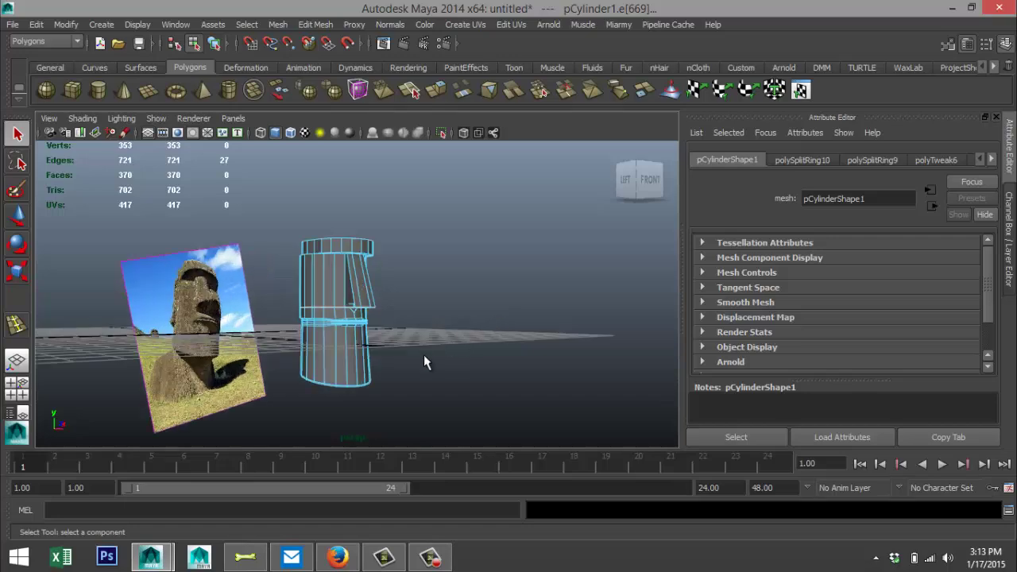
alt+drag(426, 357, 469, 366)
scroll(538, 368, up, 5)
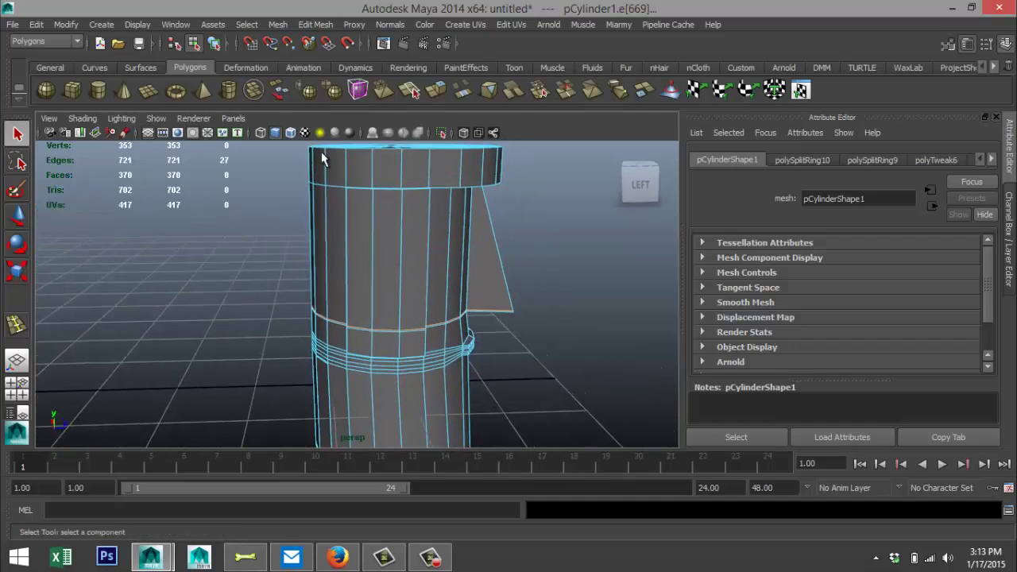
click(317, 25)
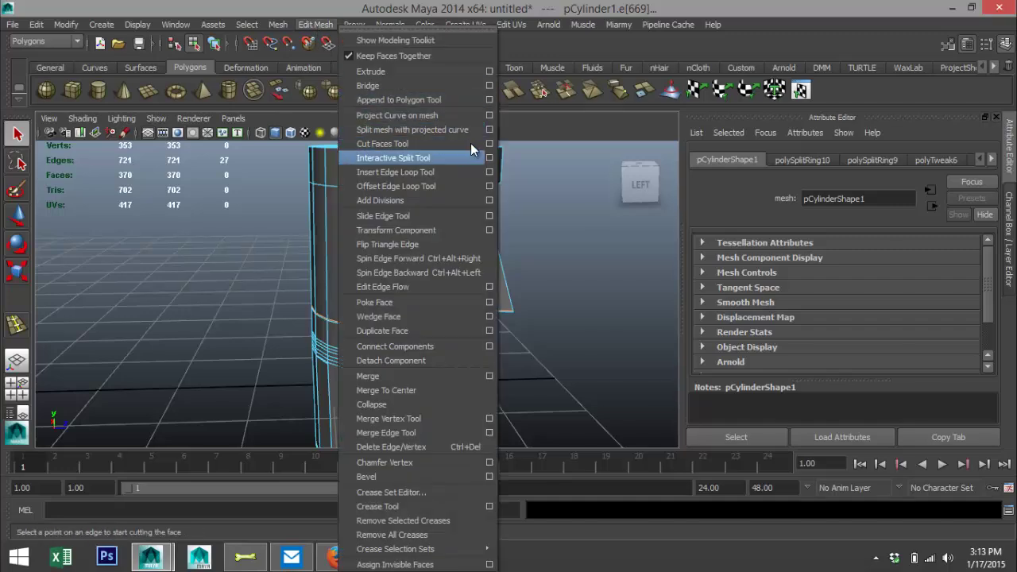
click(490, 173)
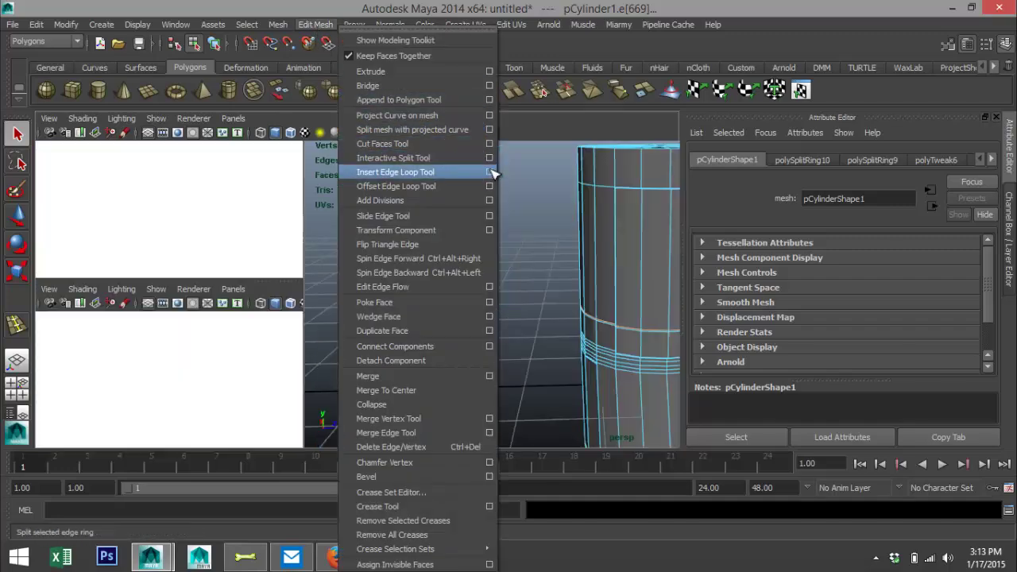
click(147, 241)
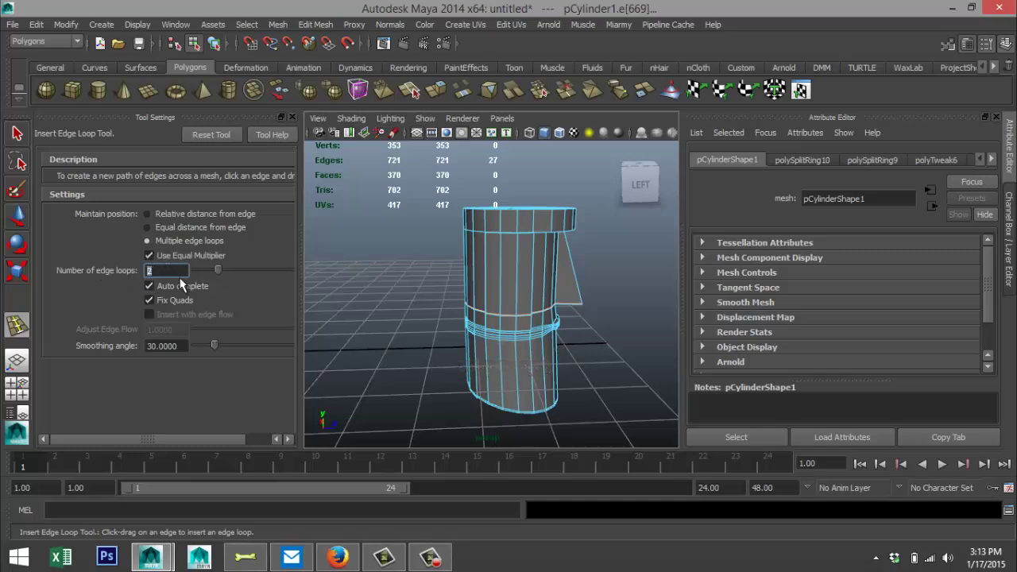
click(292, 117)
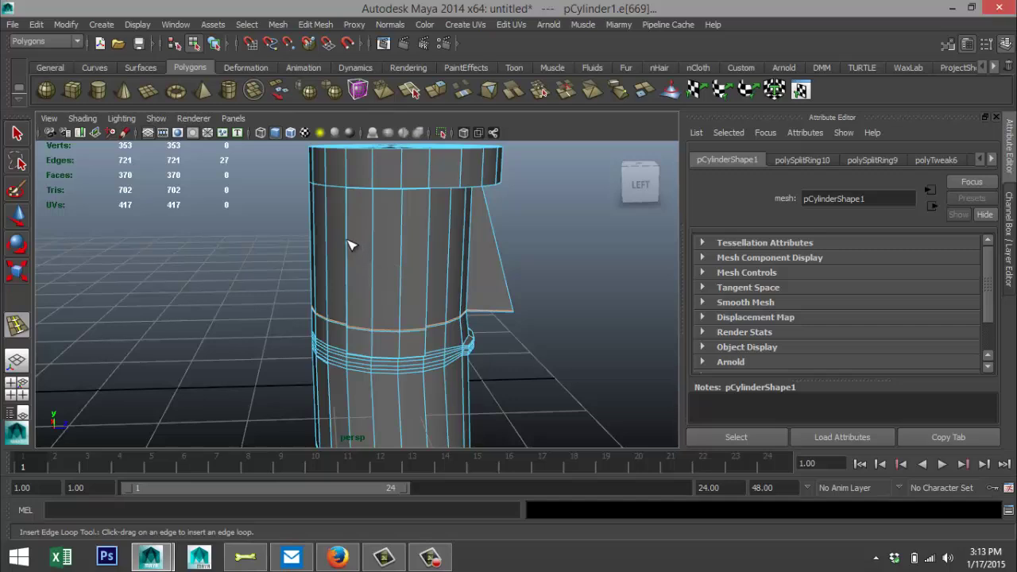
drag(347, 238, 349, 244)
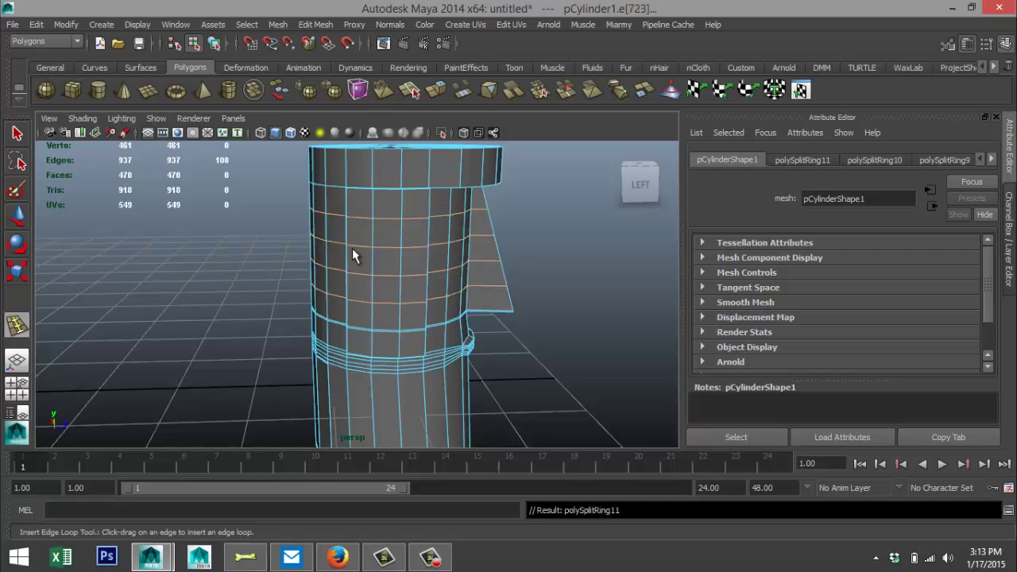
key(q)
Step: Select the four vertices along the rear edge of the raised panel on the head's left side, between brow and nose base
alt+right_drag(349, 260, 346, 279)
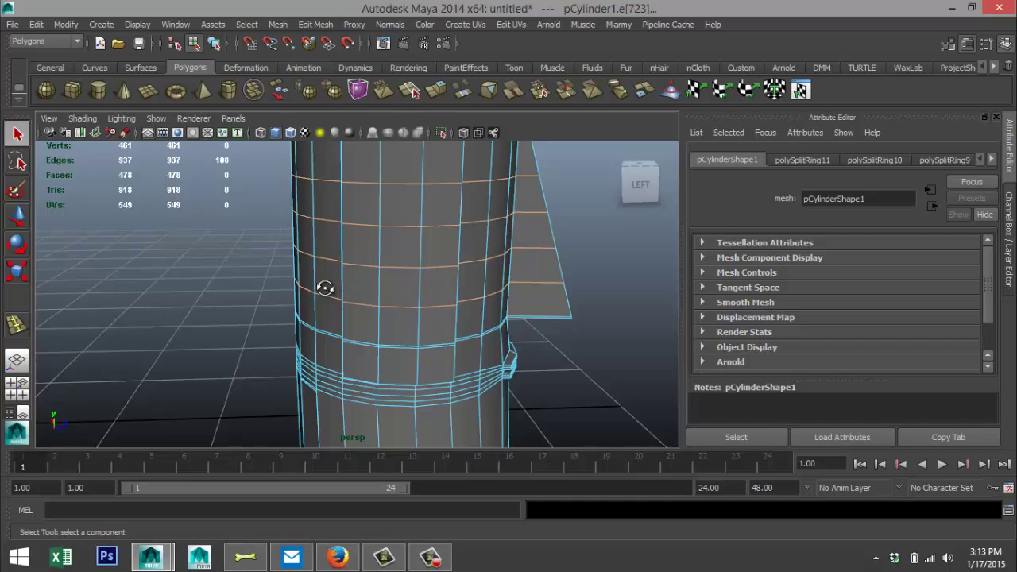
alt+drag(325, 287, 384, 284)
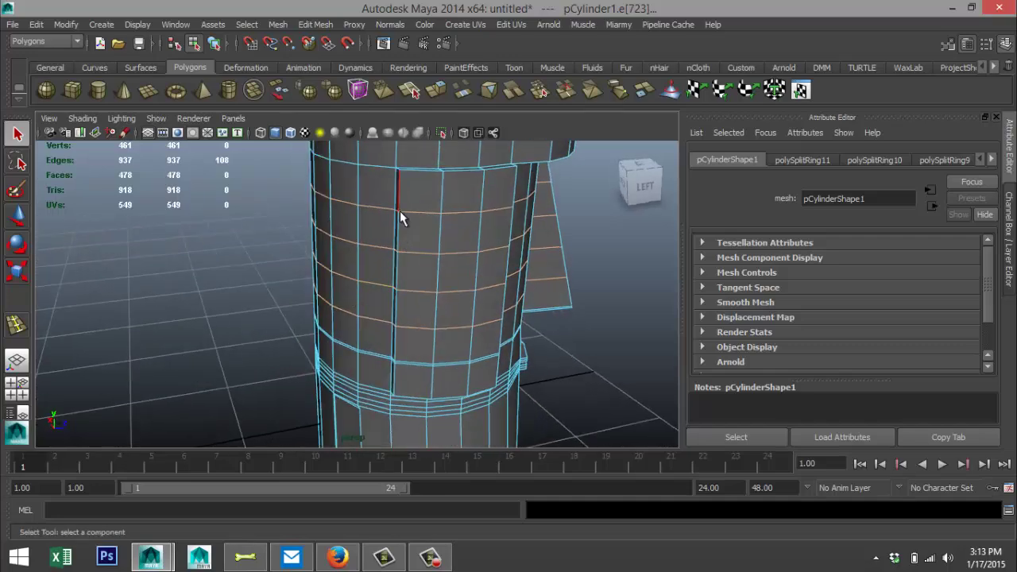
right_drag(400, 212, 419, 255)
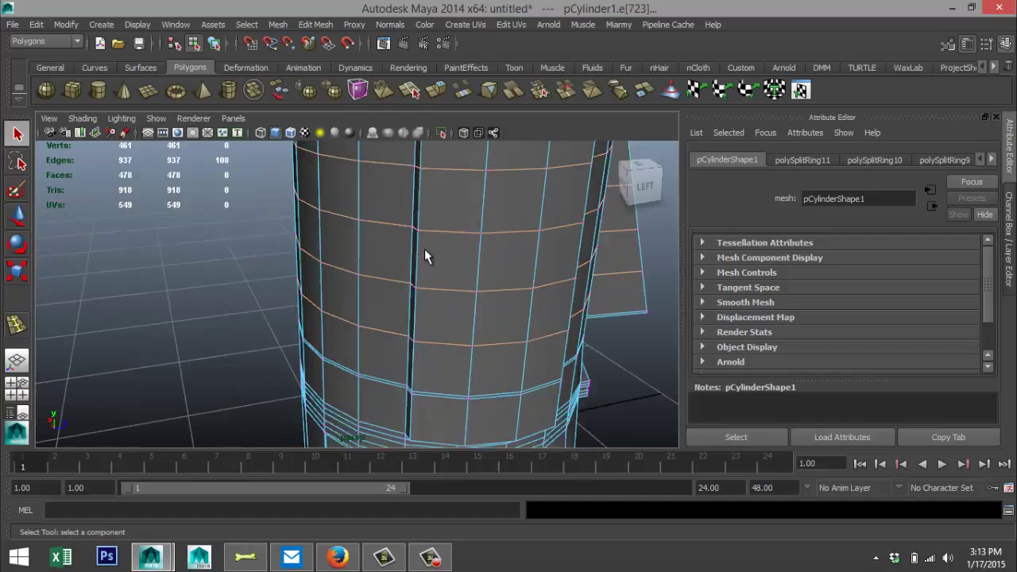
alt+middle_drag(444, 236, 421, 290)
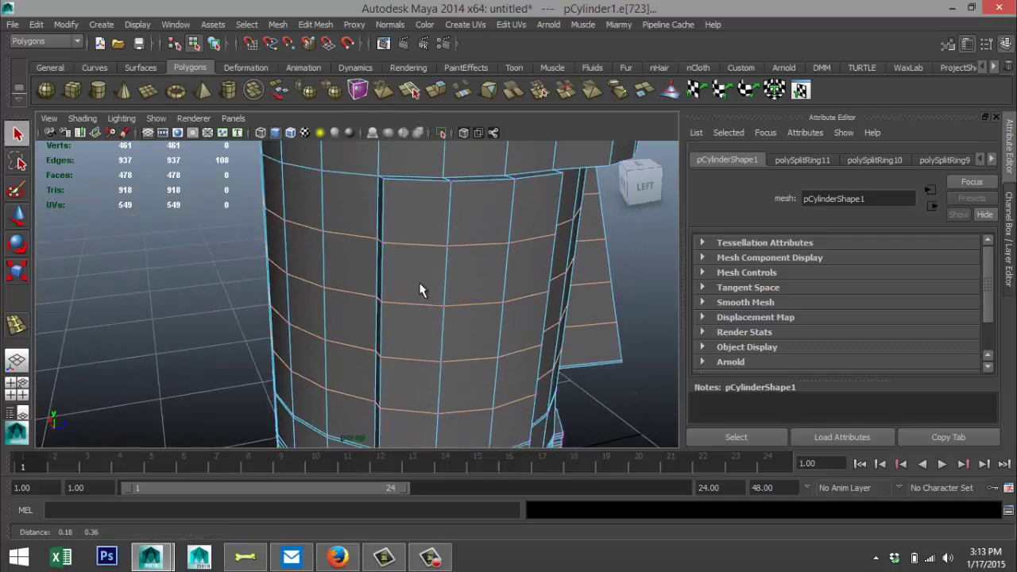
key(F9)
click(383, 245)
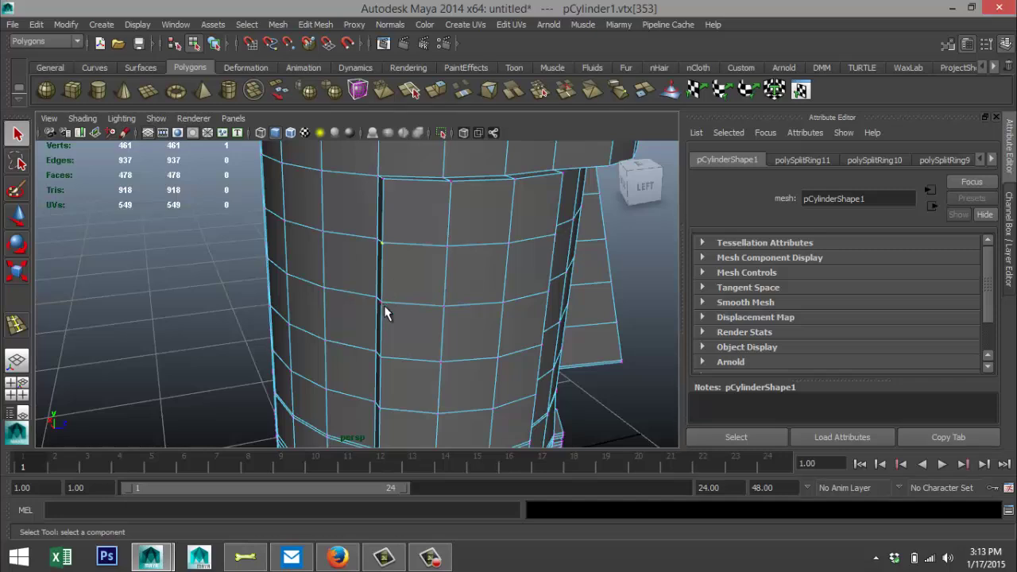
shift+click(383, 306)
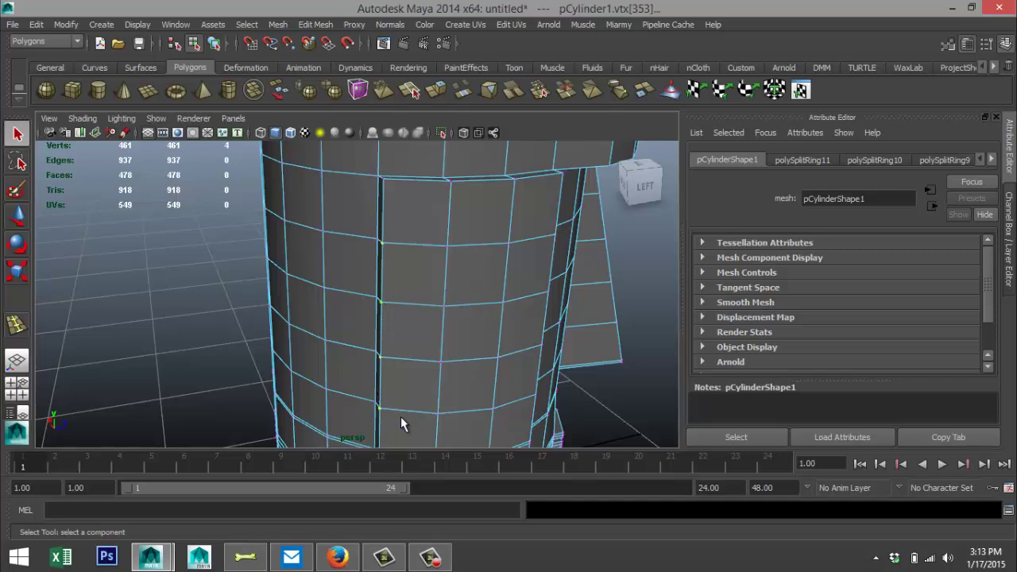
Step: Add the four matching vertices on the opposite side panel to the selection and move all eight toward the back of the head
scroll(337, 363, down, 3)
alt+drag(221, 347, 425, 345)
shift+click(379, 215)
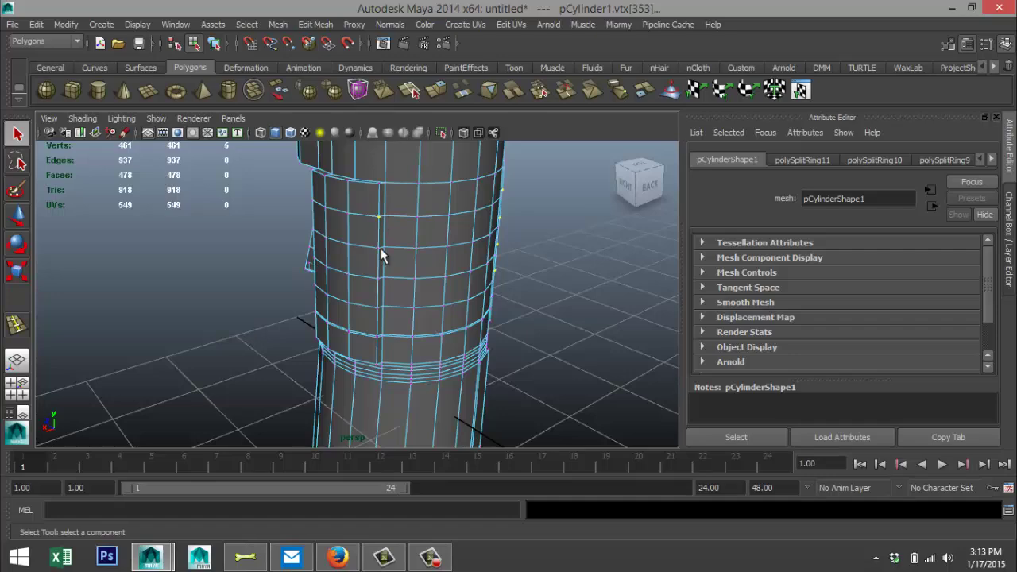
shift+click(378, 279)
shift+click(377, 310)
mouse_move(450, 336)
alt+mouse_down()
mouse_move(422, 347)
mouse_move(437, 345)
alt+mouse_up()
key(w)
drag(424, 238, 427, 242)
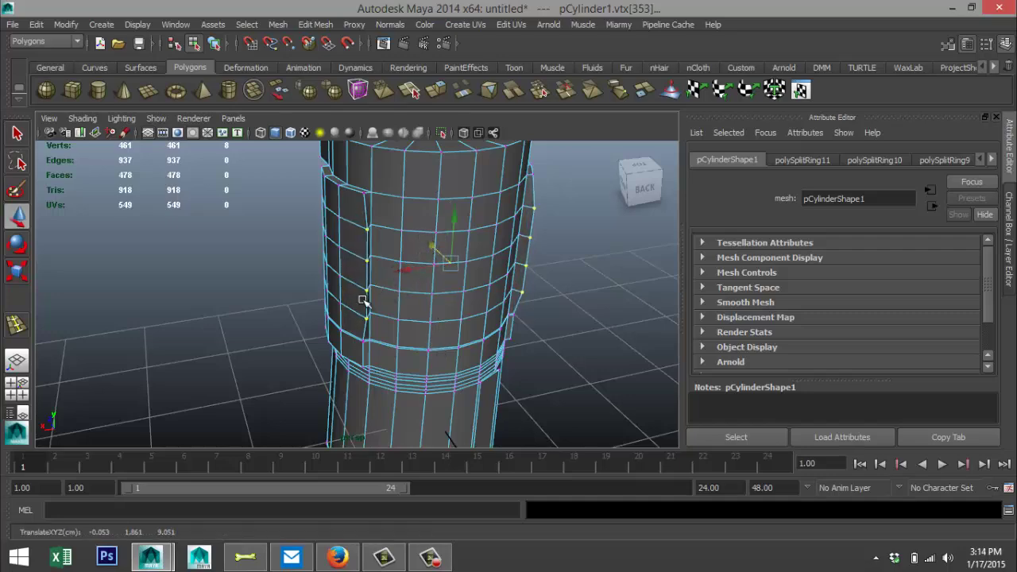
Step: Select only the middle two vertices of the rear edge on each side panel and move them slightly farther back
alt+drag(321, 306, 383, 298)
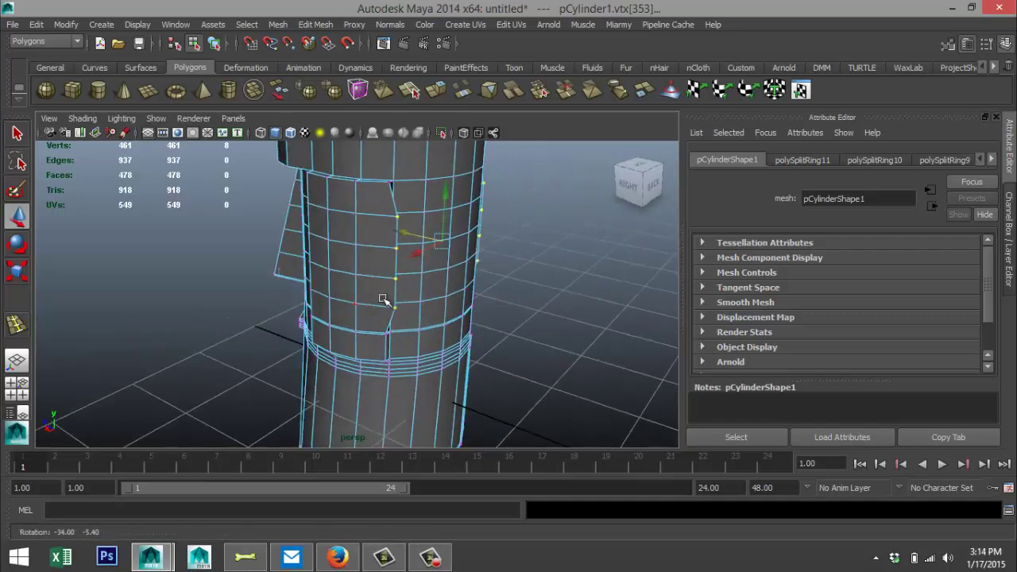
click(397, 249)
shift+click(397, 279)
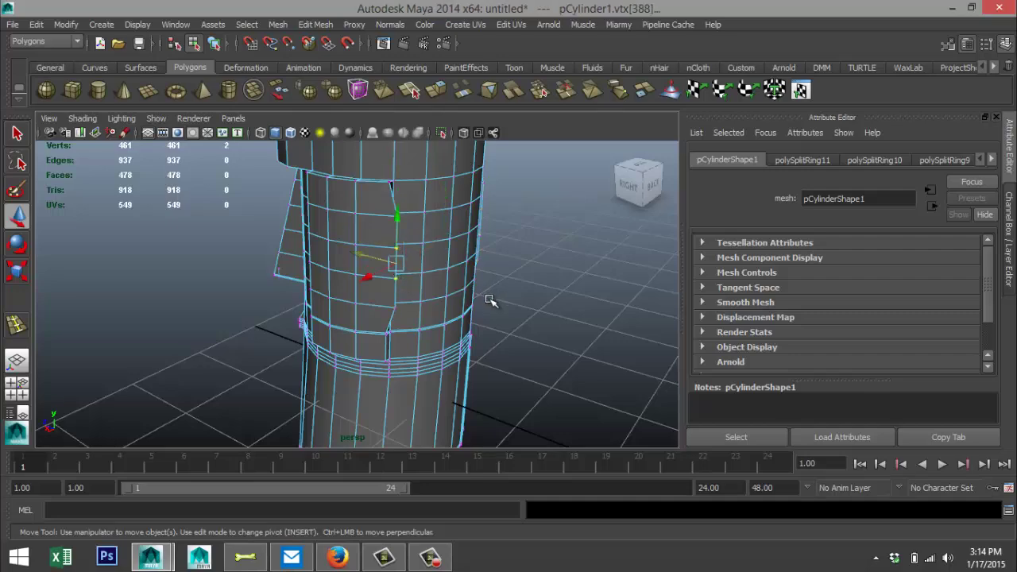
alt+drag(491, 300, 451, 322)
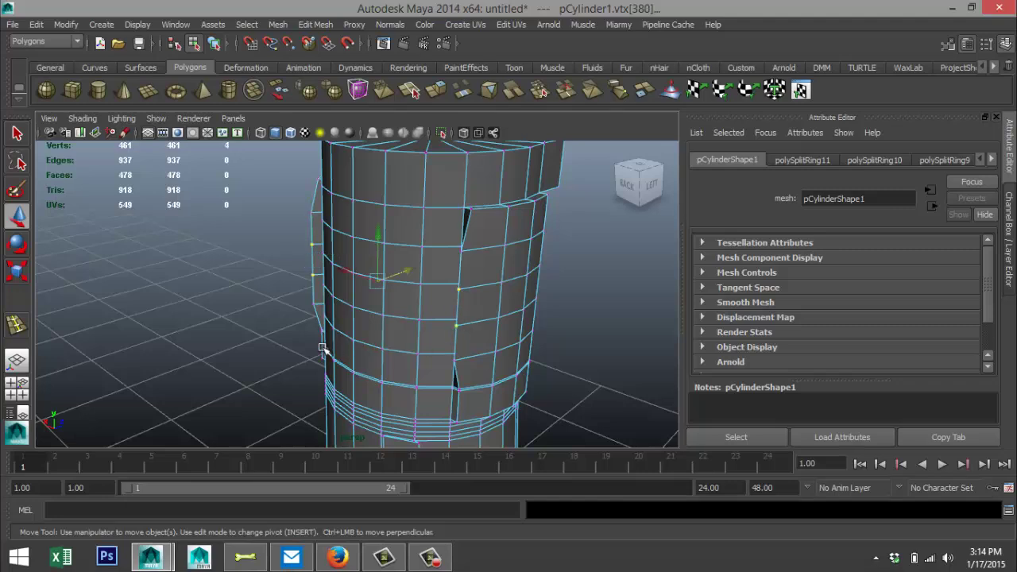
alt+drag(323, 348, 414, 307)
drag(418, 272, 415, 276)
Step: Scale the four selected middle vertices slightly outward along the head's width
alt+drag(384, 334, 467, 360)
key(r)
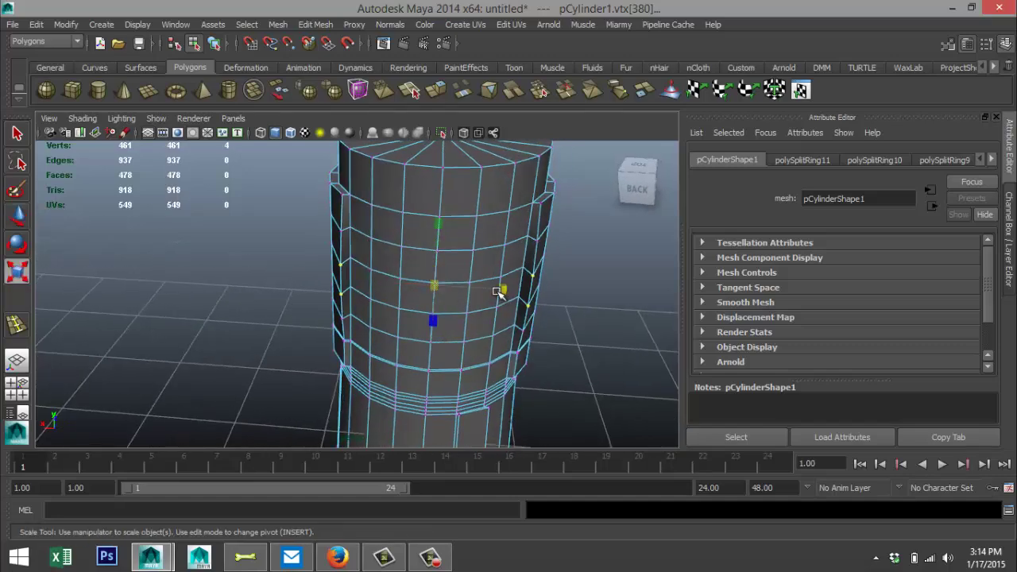
drag(494, 289, 504, 288)
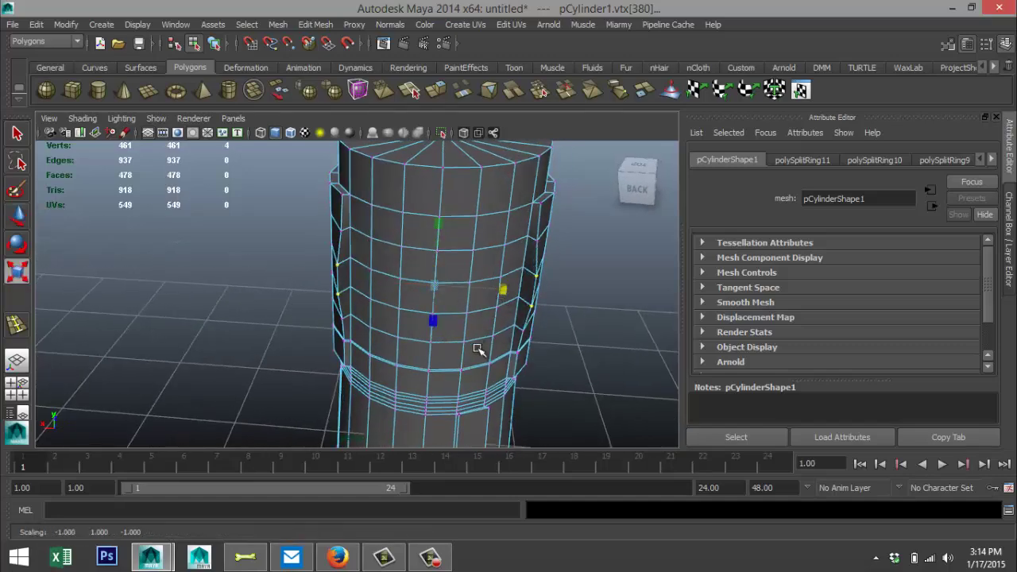
Step: Select all vertices around the bottom of the head and move them up to shorten its lower part
alt+drag(524, 350, 414, 366)
scroll(326, 323, down, 3)
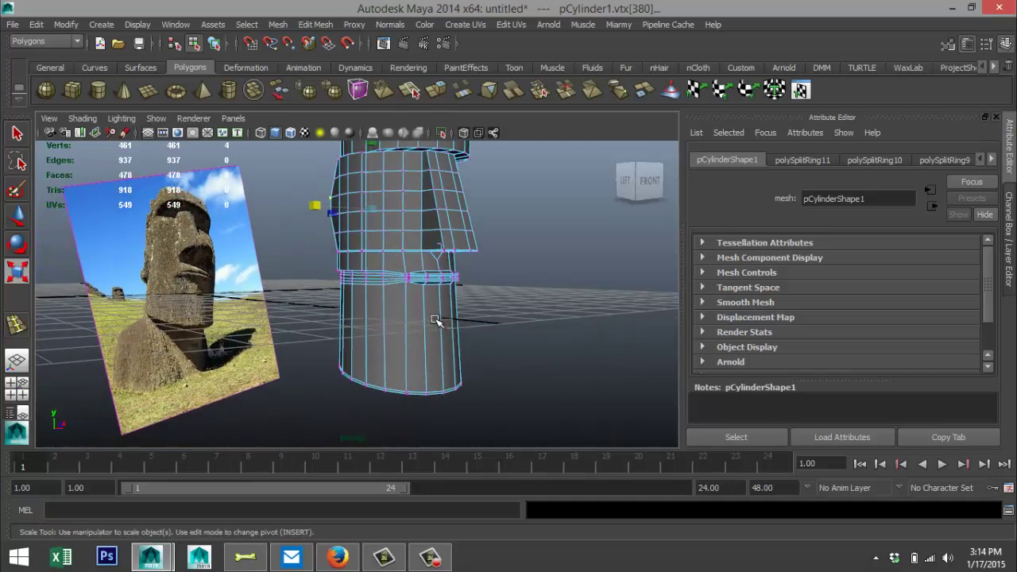
alt+drag(318, 397, 406, 378)
right_click(404, 217)
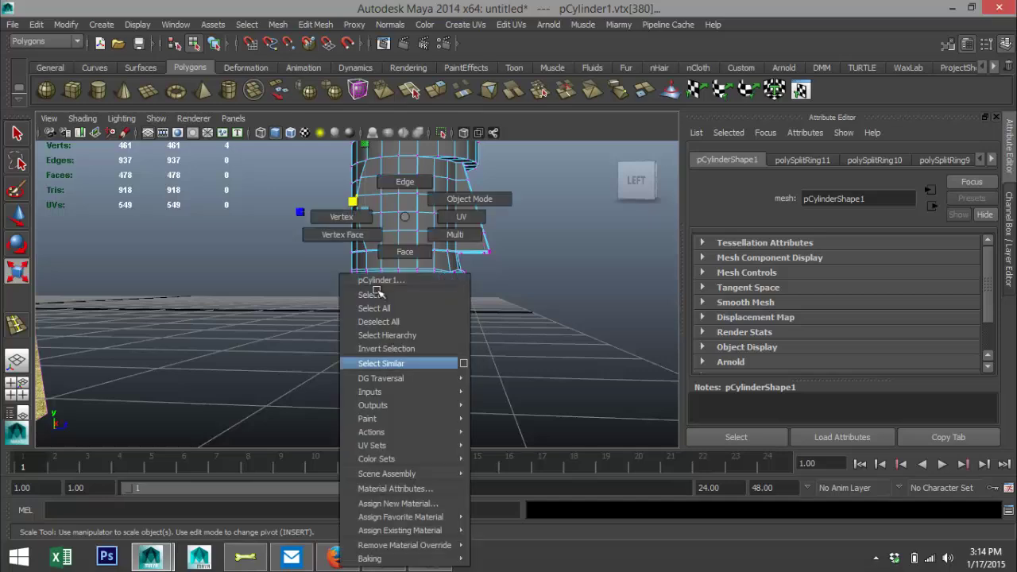
click(342, 216)
drag(302, 356, 525, 449)
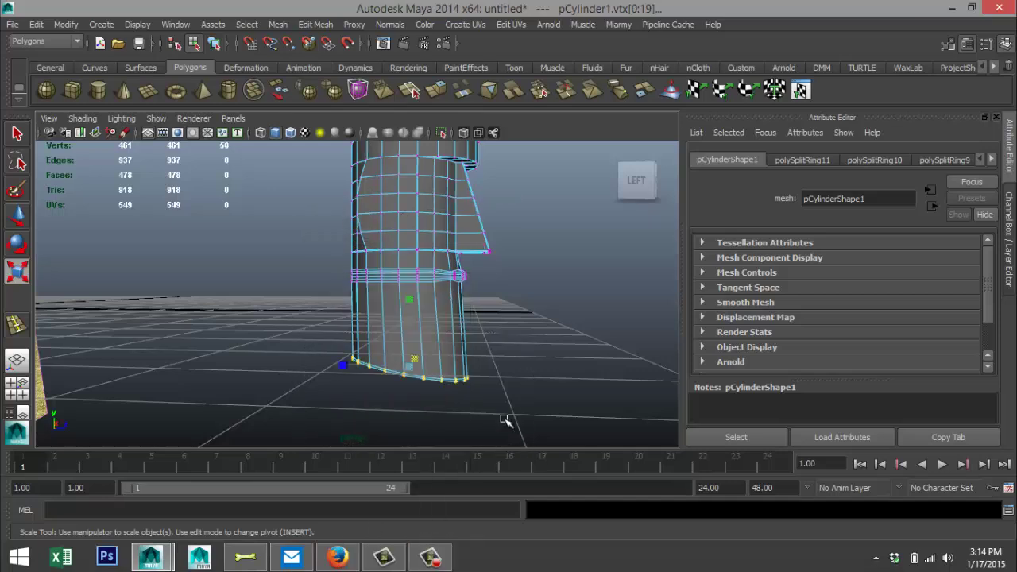
key(w)
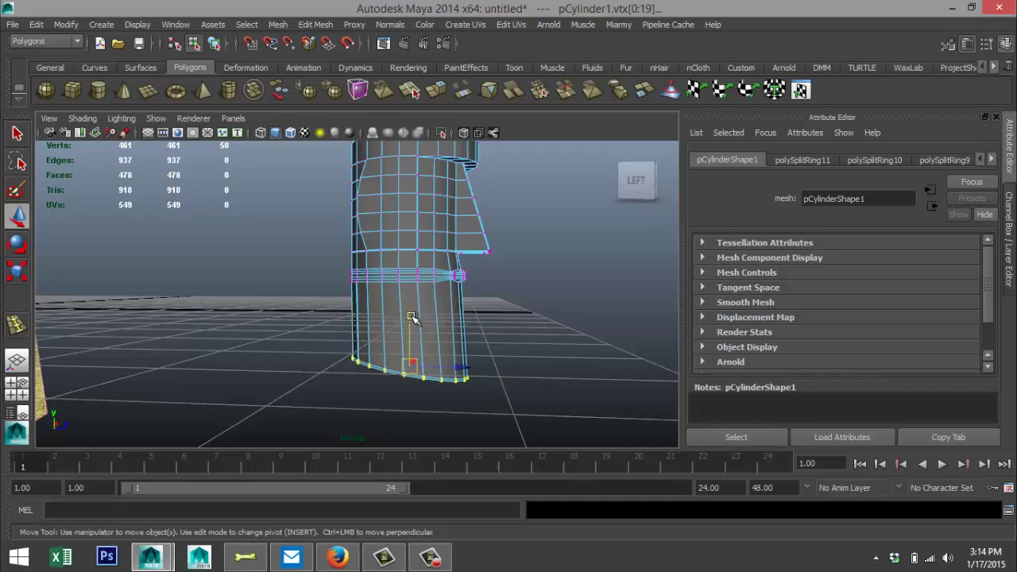
drag(411, 317, 217, 358)
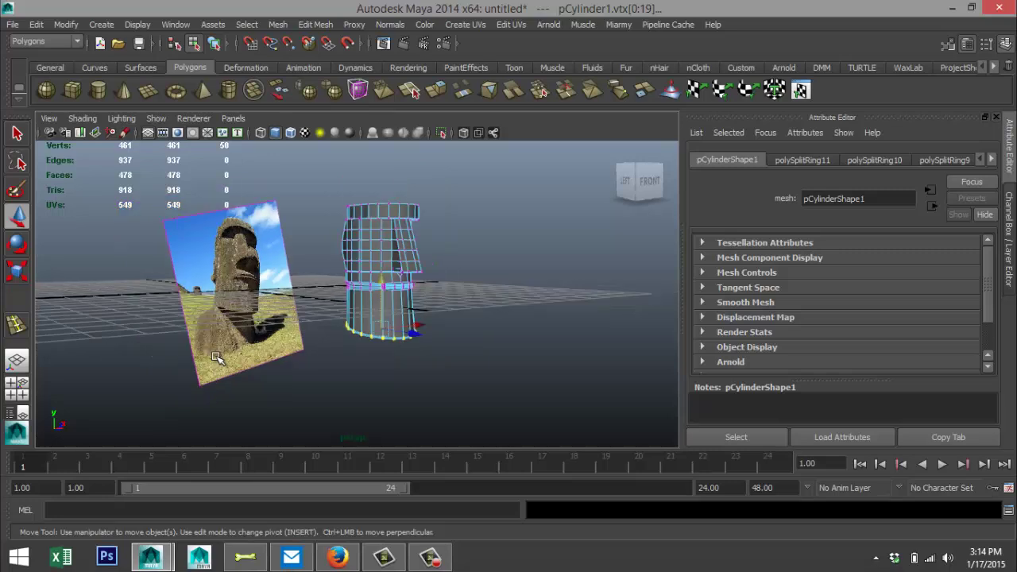
Step: Create a long rectangular polygon cube on the grid beside the head
click(72, 89)
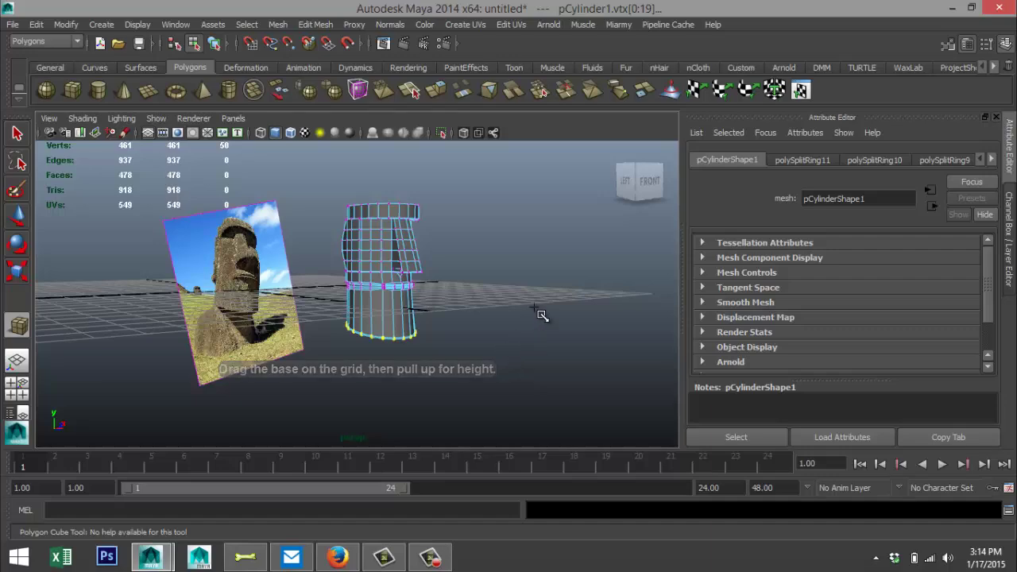
alt+drag(541, 313, 609, 294)
key(w)
Step: Insert four evenly spaced edge loops across the length of the new cube with the Insert Edge Loop Tool
alt+drag(604, 363, 417, 374)
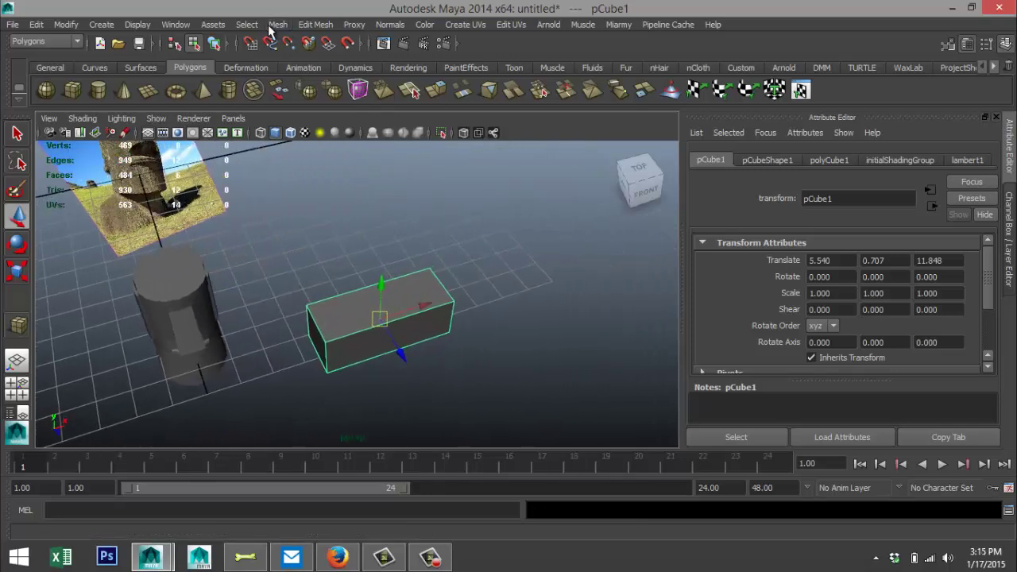
click(321, 25)
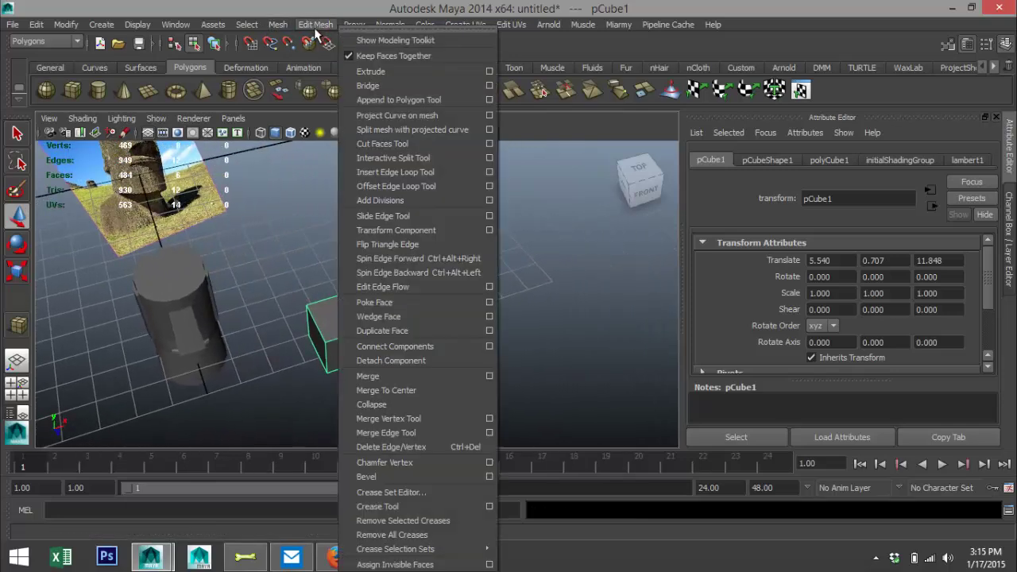
click(434, 171)
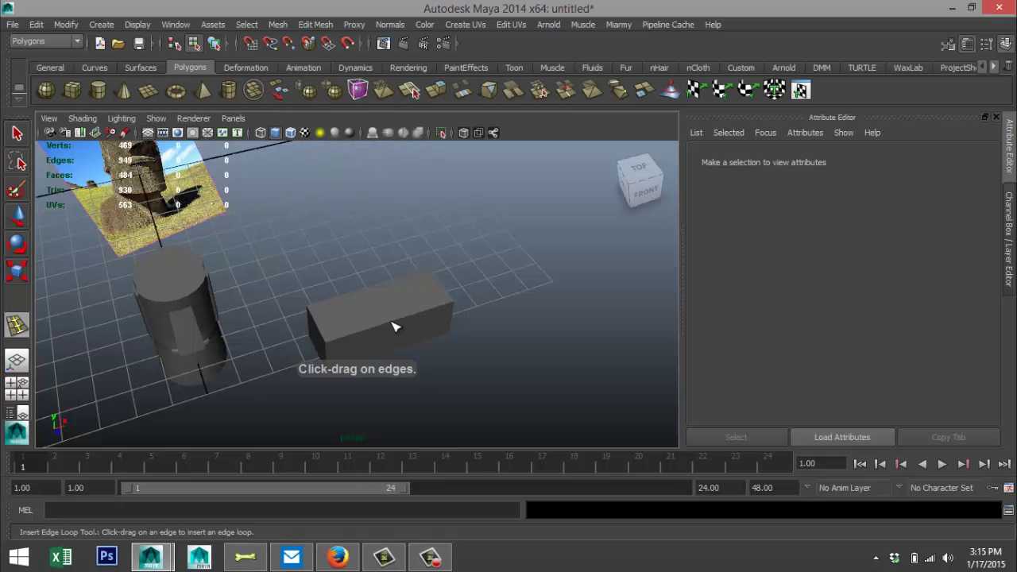
click(394, 326)
drag(392, 326, 395, 327)
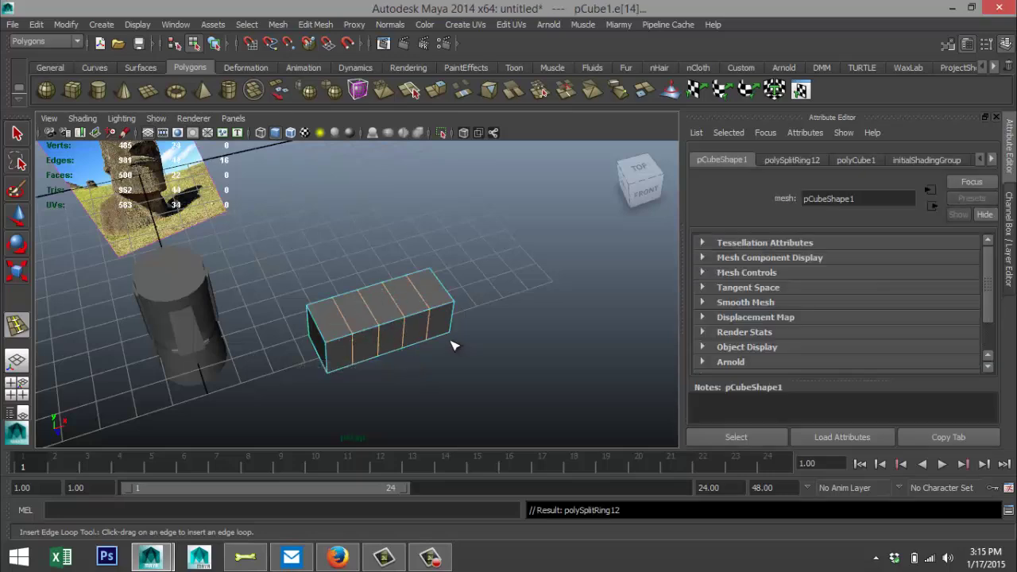
key(q)
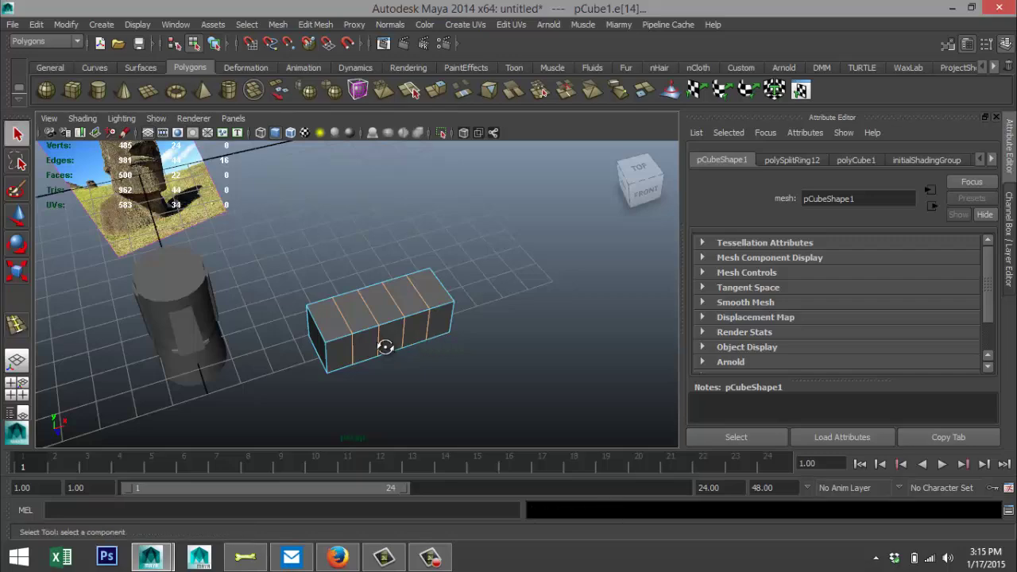
Step: Insert a single edge loop lengthwise down the middle of the box with the Insert Edge Loop Tool set to Equal distance from edge
alt+drag(385, 347, 469, 330)
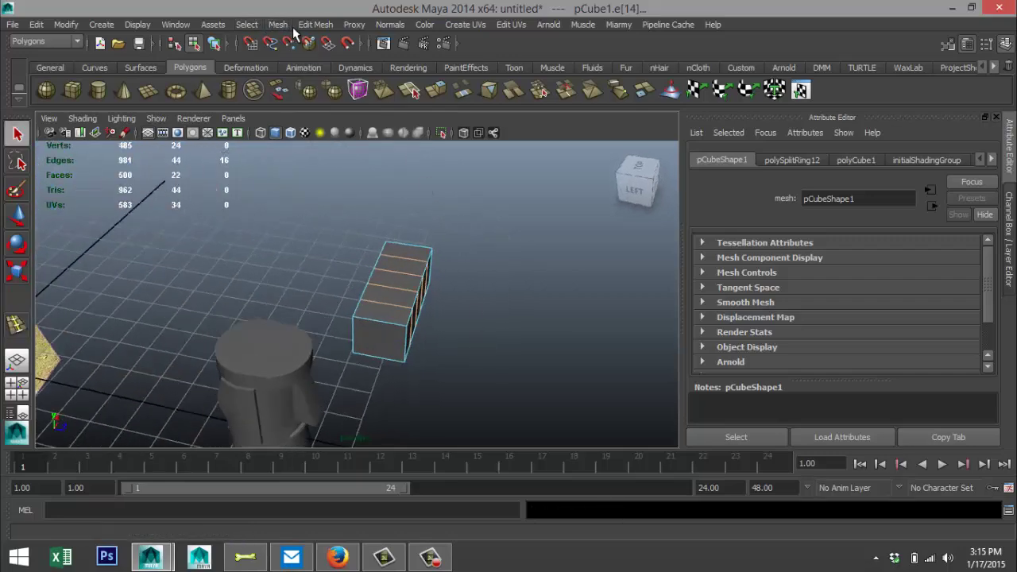
click(315, 24)
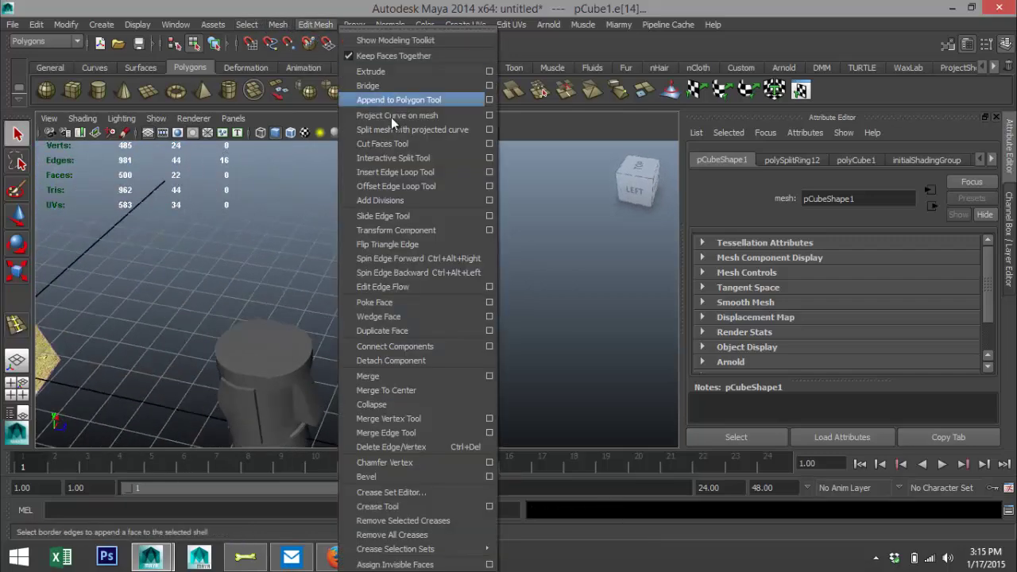
click(490, 171)
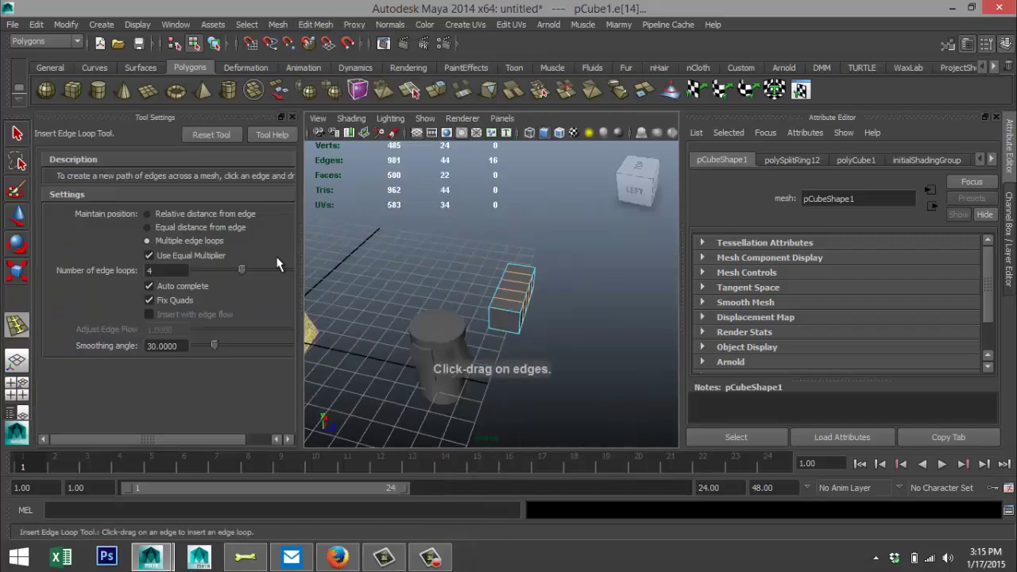
click(147, 227)
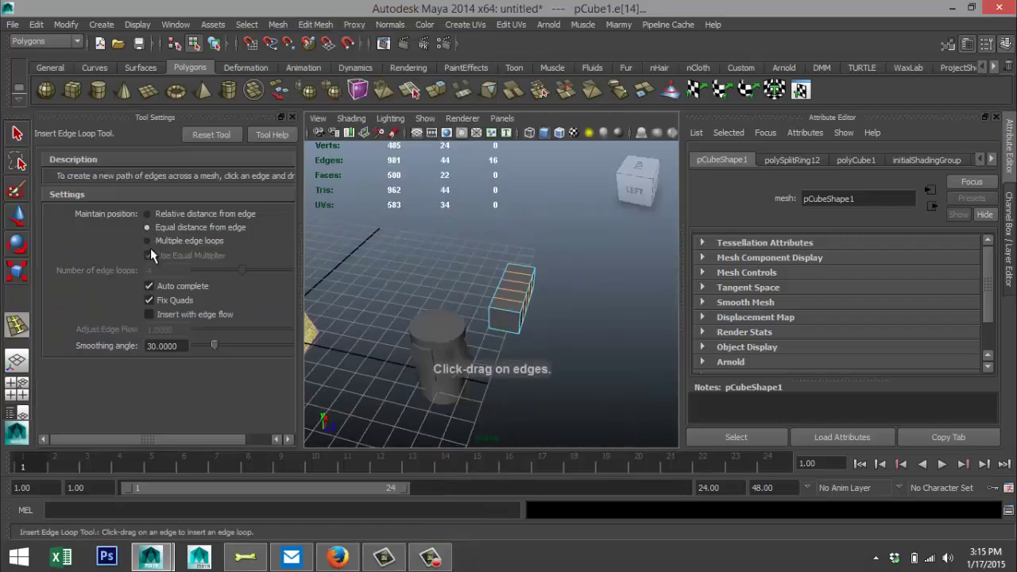
click(292, 117)
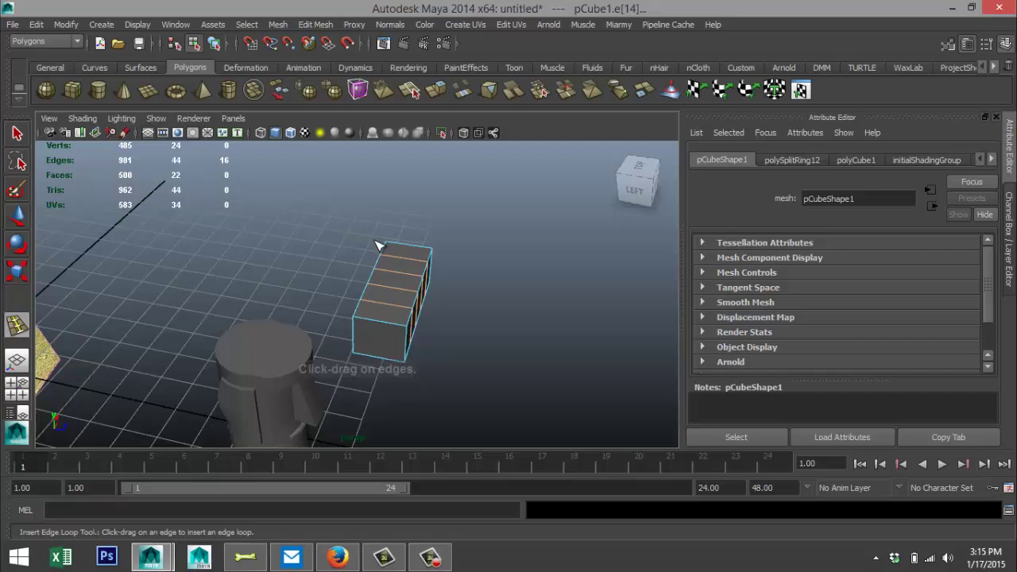
click(382, 327)
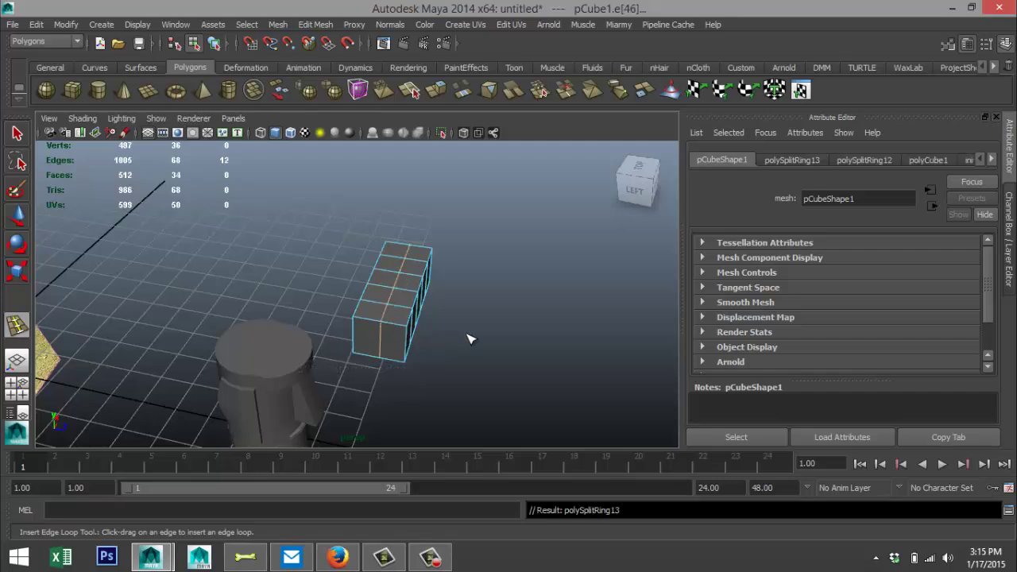
Step: Extrude all the top faces of the box upward and scale them slightly inward to form a bevelled top
alt+drag(466, 336, 345, 326)
right_drag(294, 219, 302, 276)
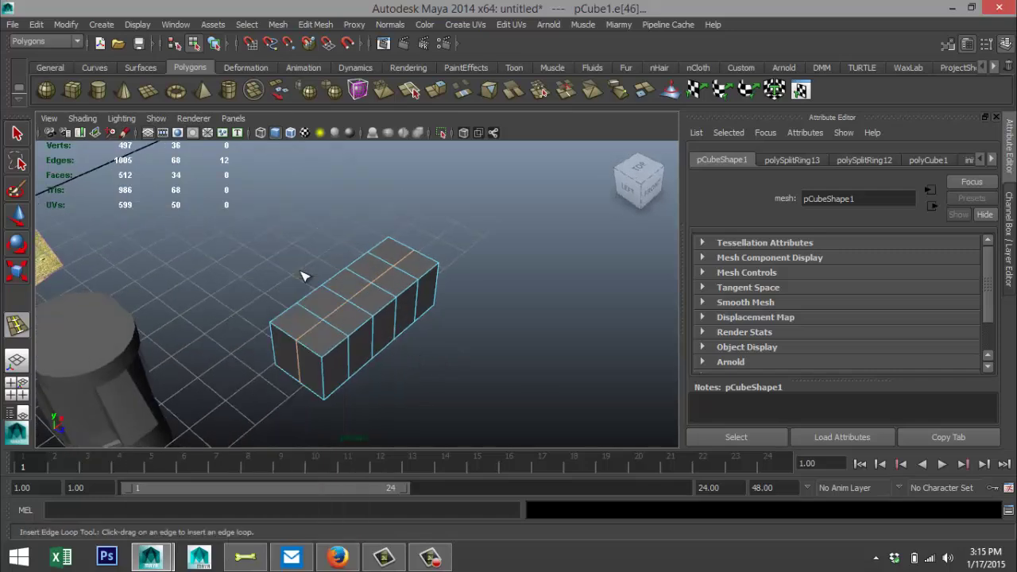
key(q)
click(296, 320)
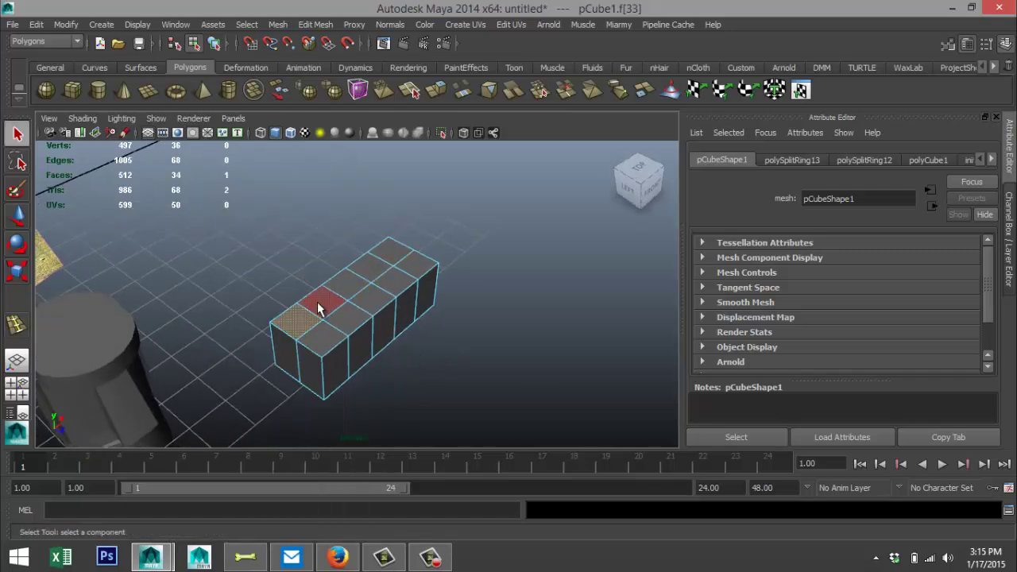
shift+click(319, 300)
shift+click(391, 255)
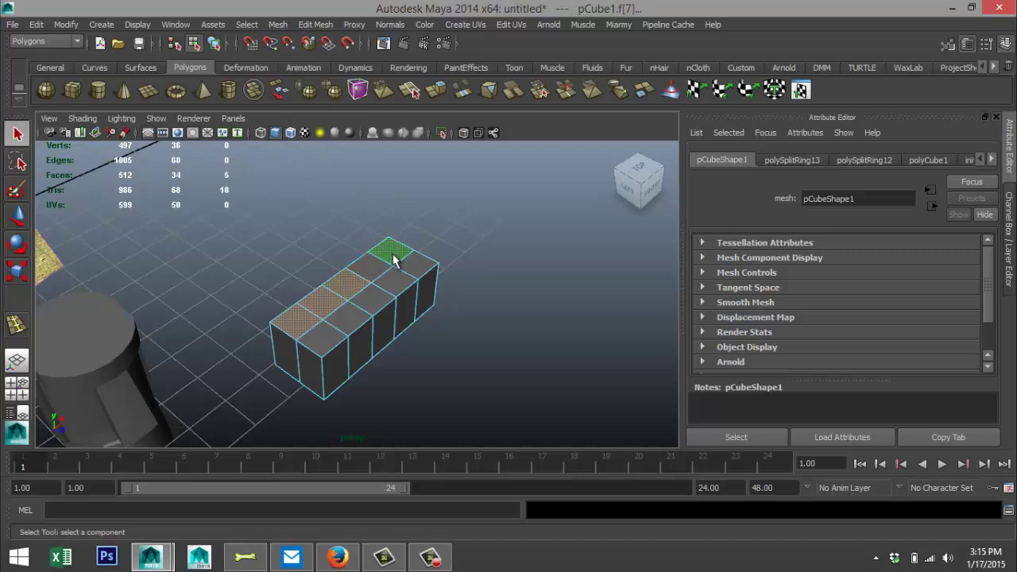
shift+click(409, 270)
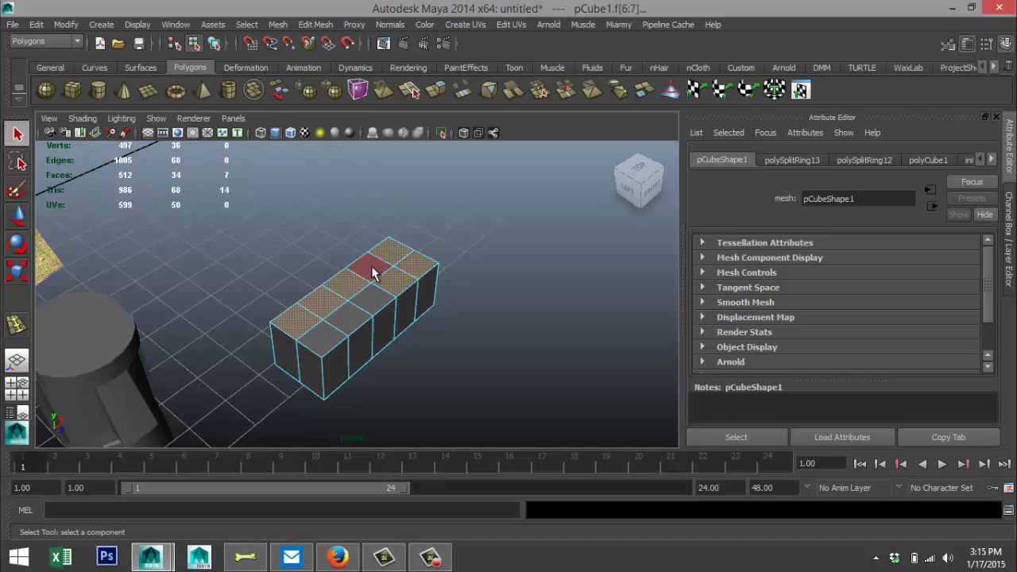
shift+click(332, 336)
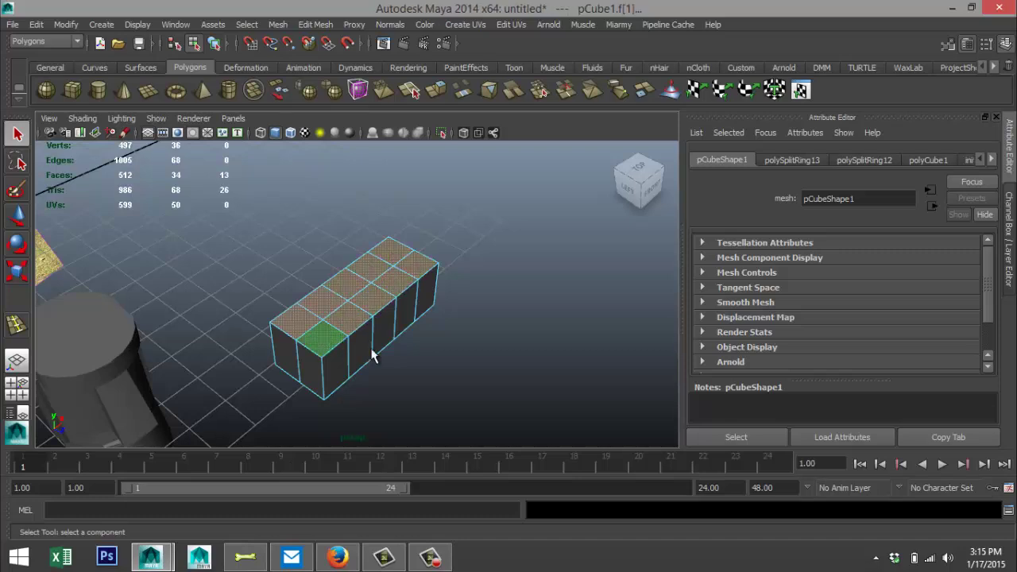
click(315, 25)
click(371, 73)
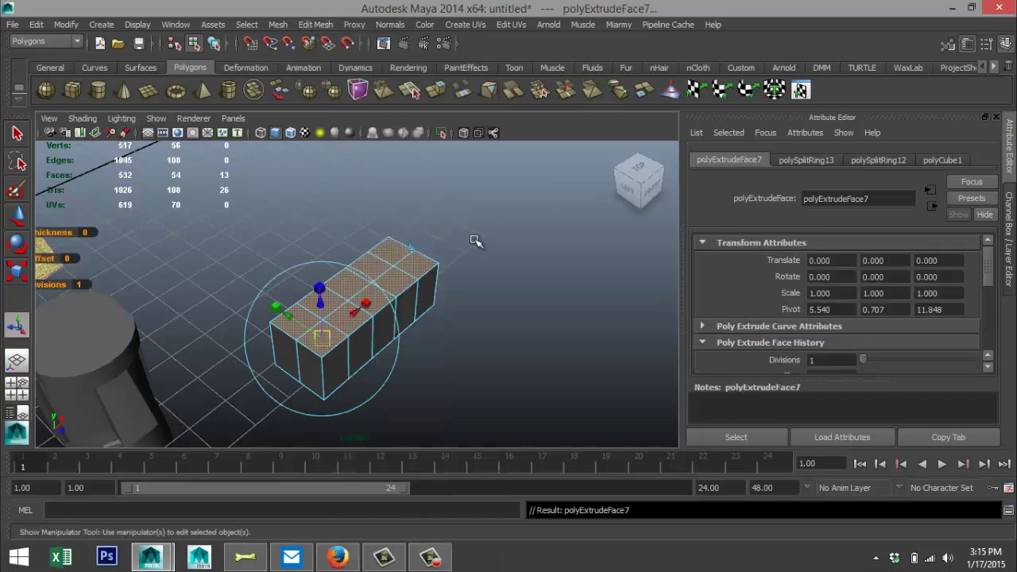
key(w)
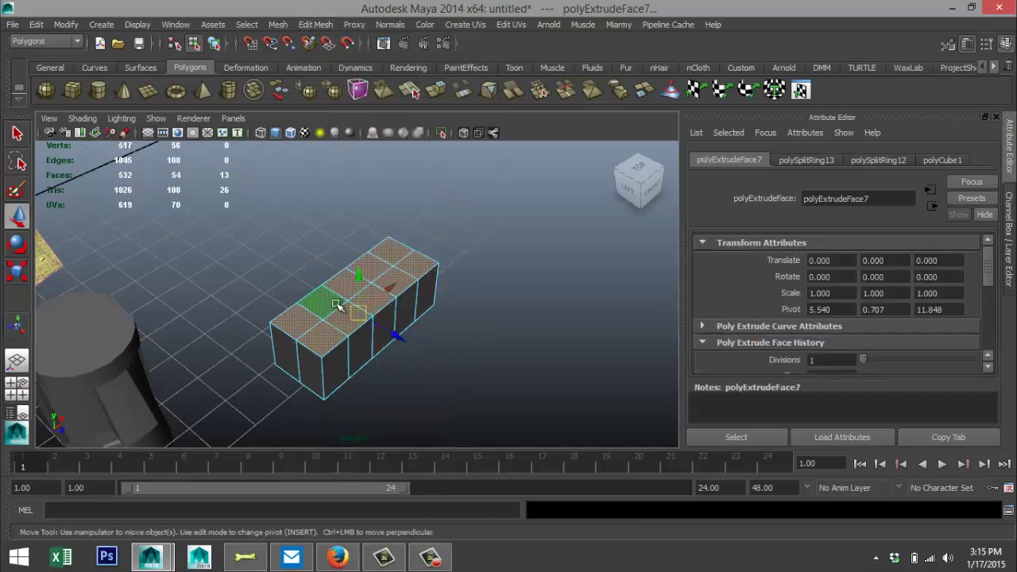
drag(357, 278, 363, 254)
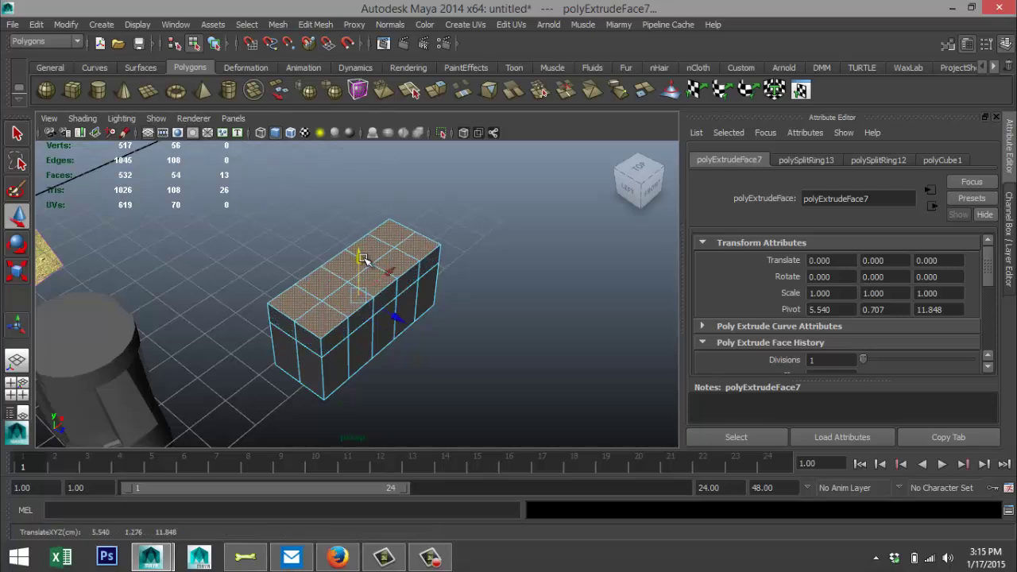
key(r)
drag(360, 295, 354, 292)
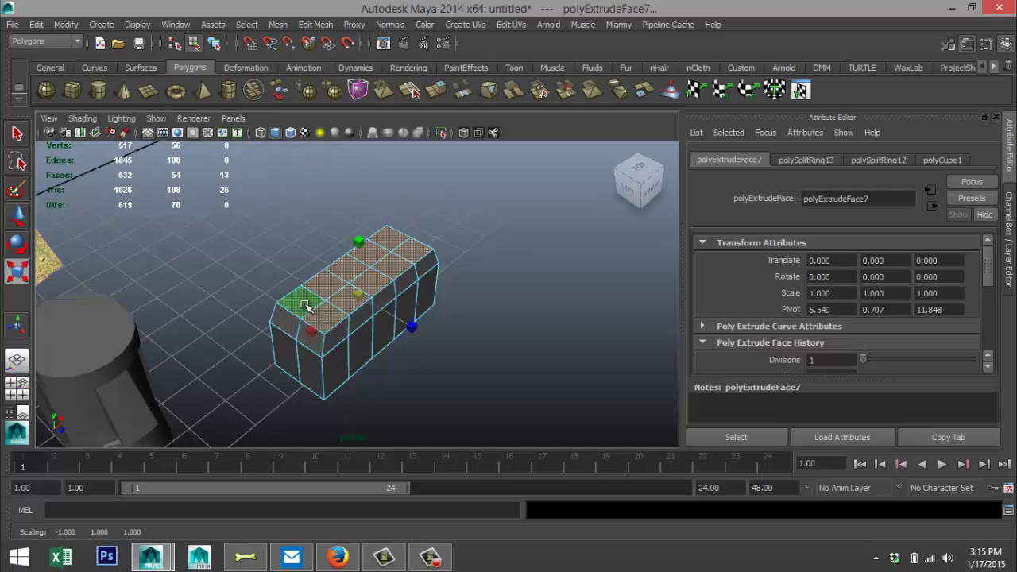
Step: Raise the far lengthwise row of five top faces and scale it shorter along the box's length
click(317, 298)
shift+click(326, 286)
shift+click(348, 267)
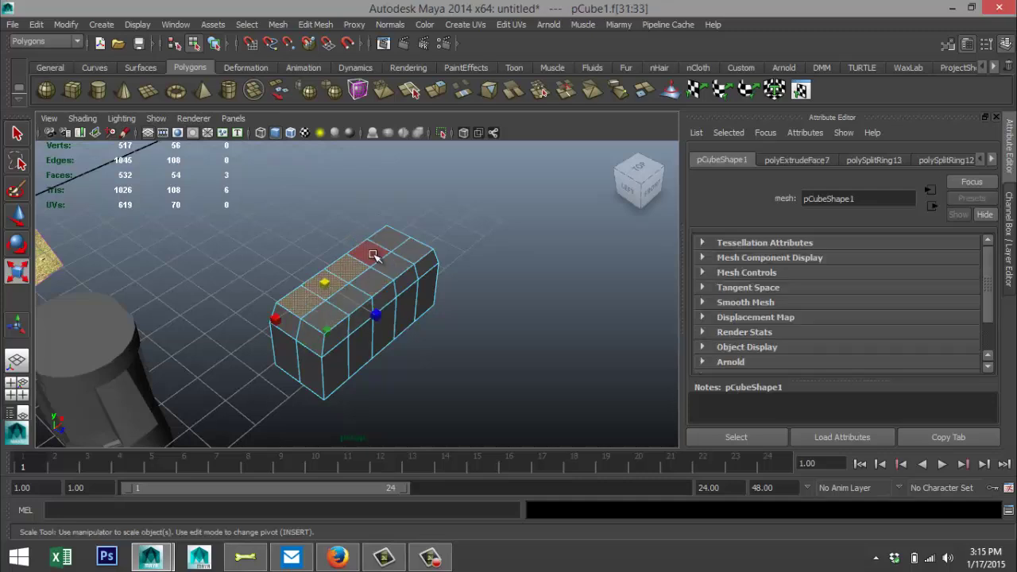
shift+click(373, 252)
shift+click(397, 239)
key(w)
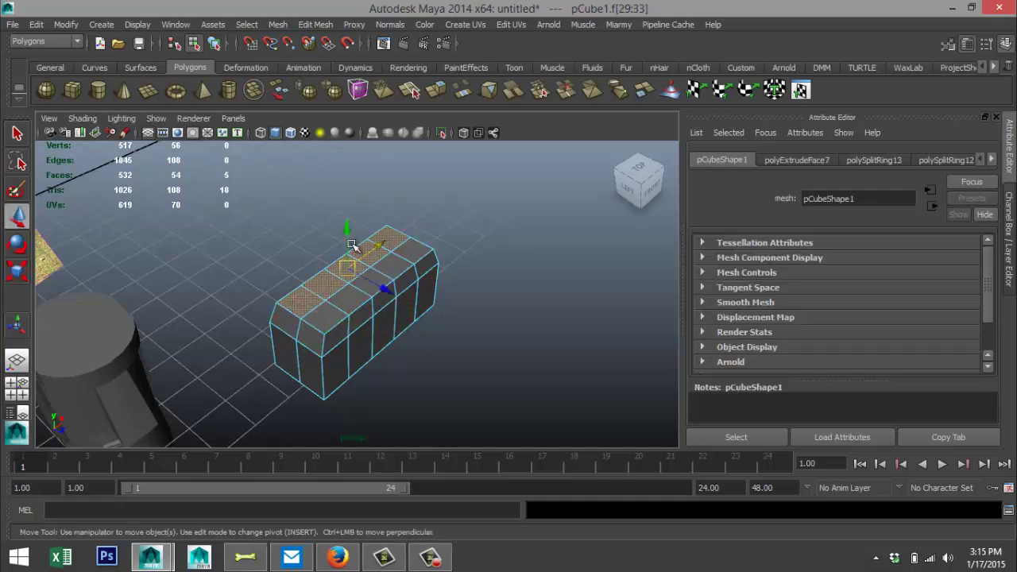
drag(348, 223, 348, 211)
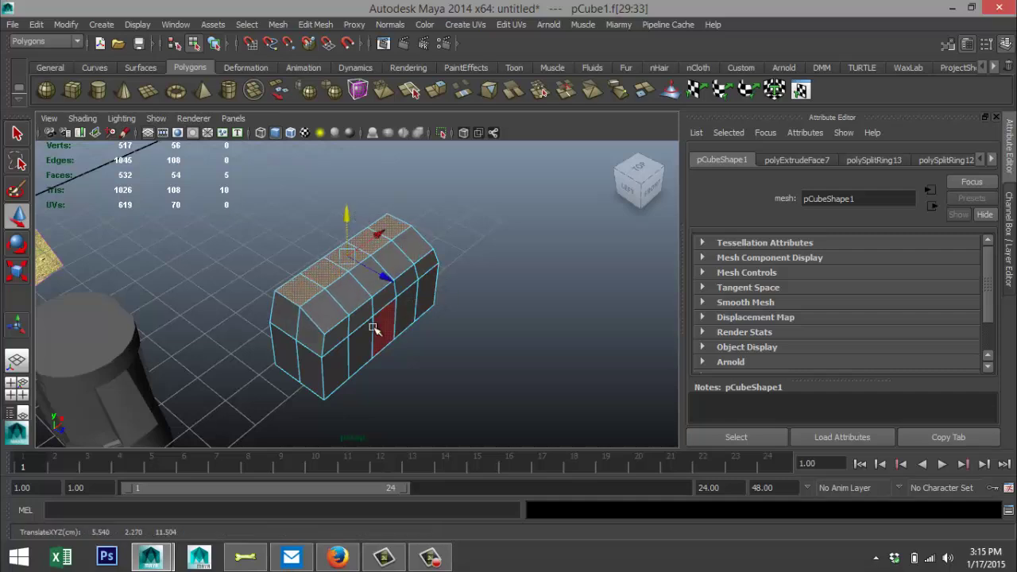
key(r)
drag(300, 291, 308, 288)
Step: Select the three middle faces of the raised row and move them up to round the top
click(329, 274)
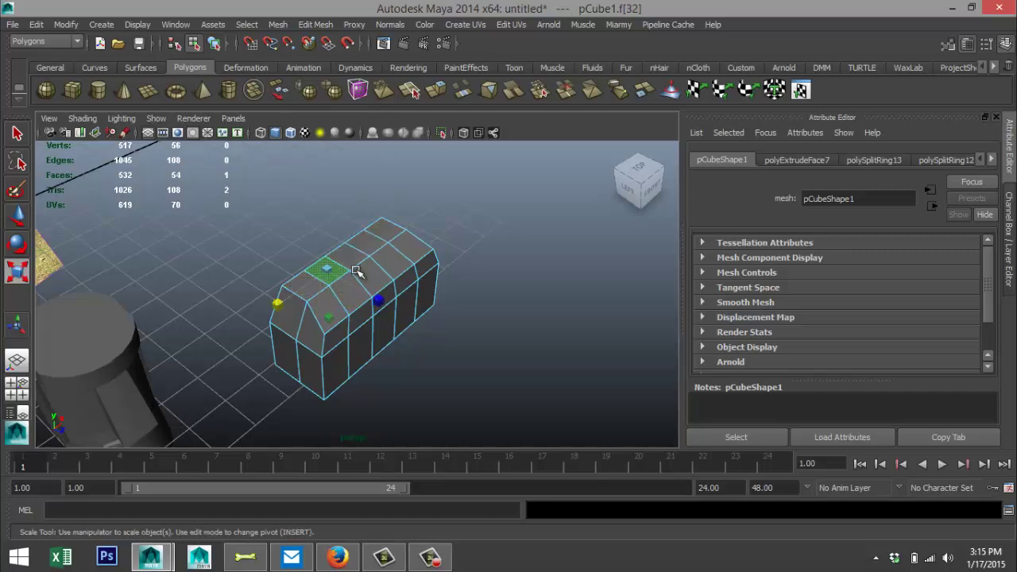
shift+click(352, 261)
shift+click(372, 240)
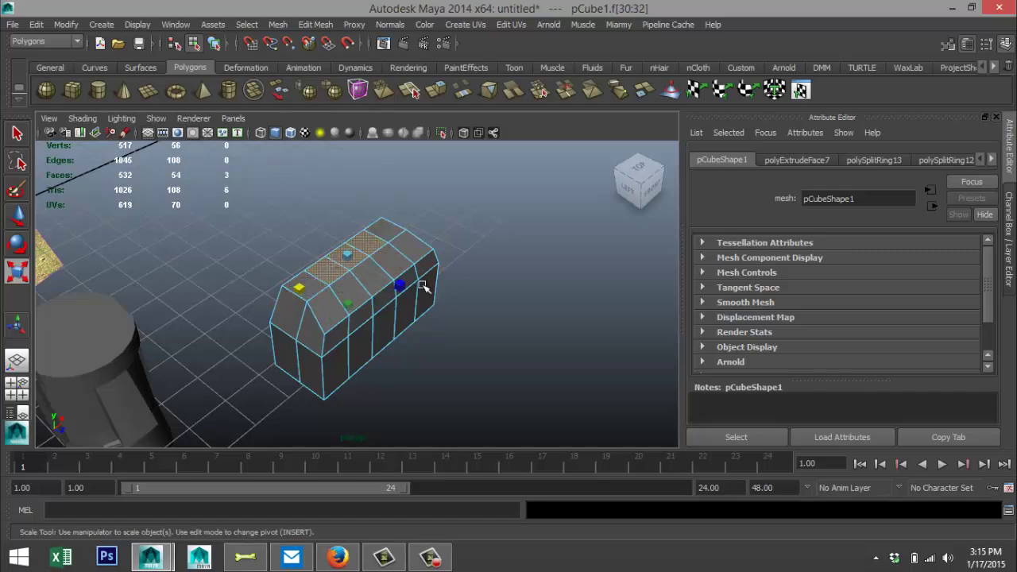
key(w)
click(347, 211)
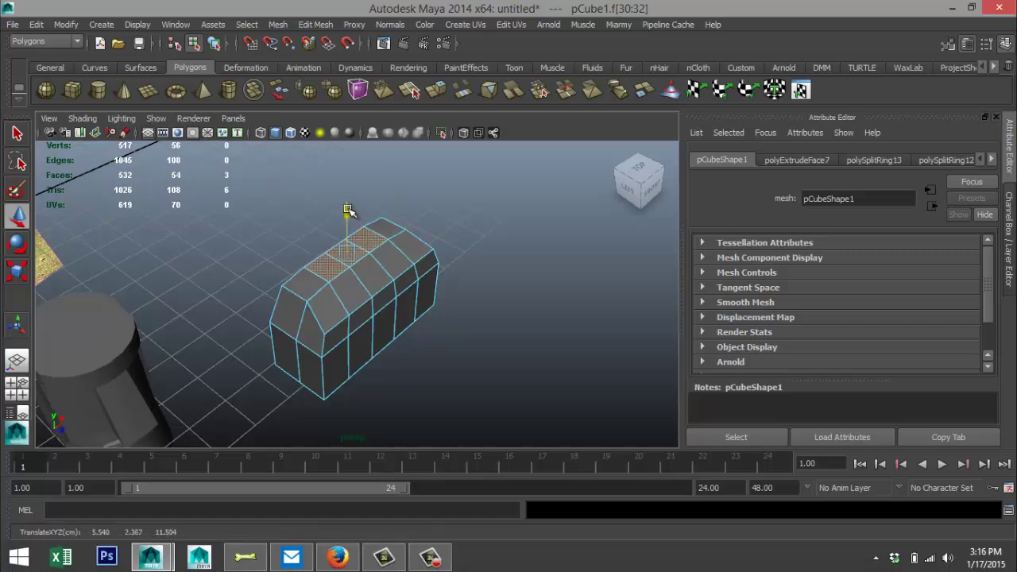
drag(347, 211, 337, 307)
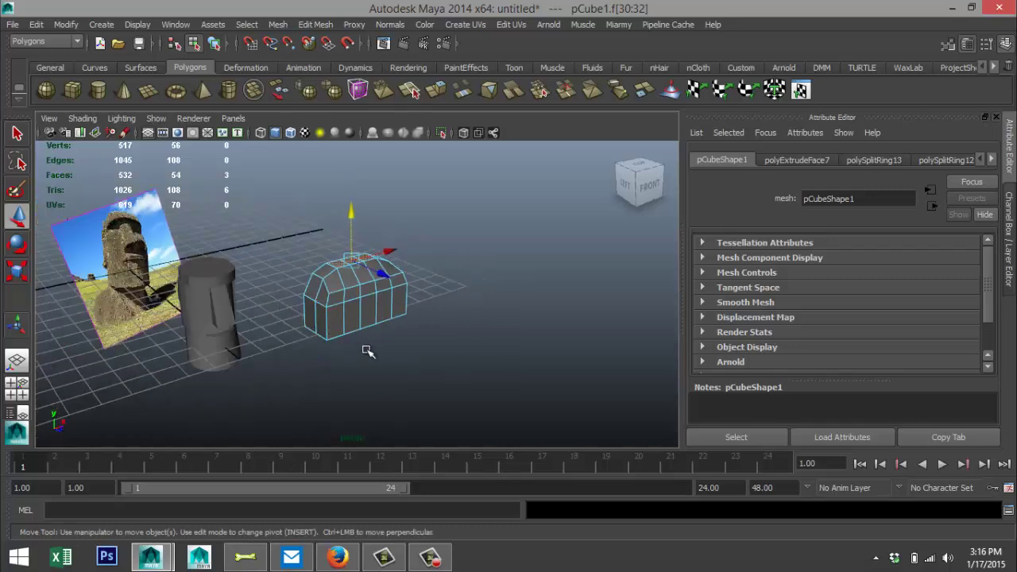
Step: Return the box to object mode, select it as a whole and frame it in the top view
alt+drag(367, 352, 356, 317)
right_drag(354, 310, 418, 205)
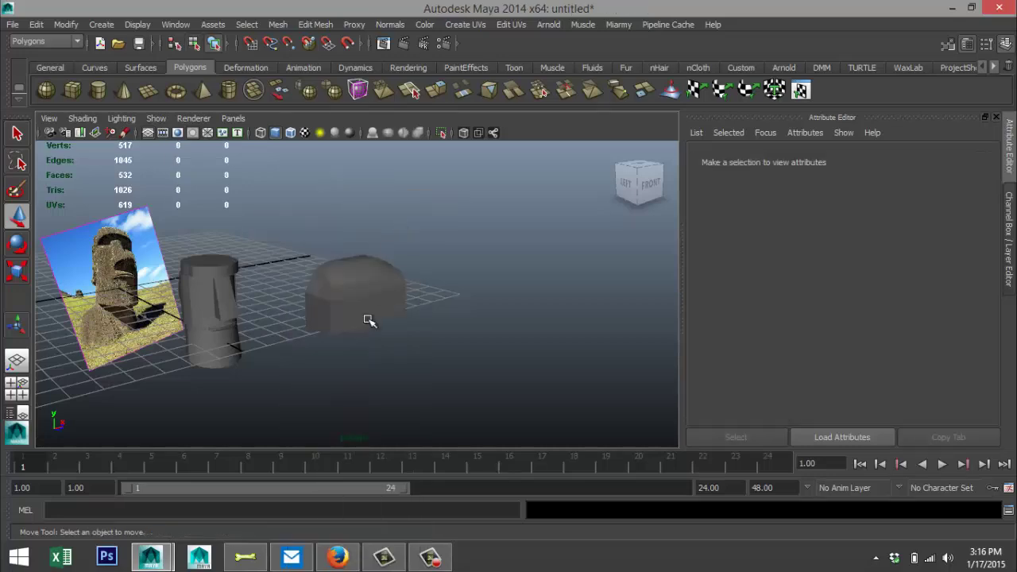
click(22, 387)
key(space)
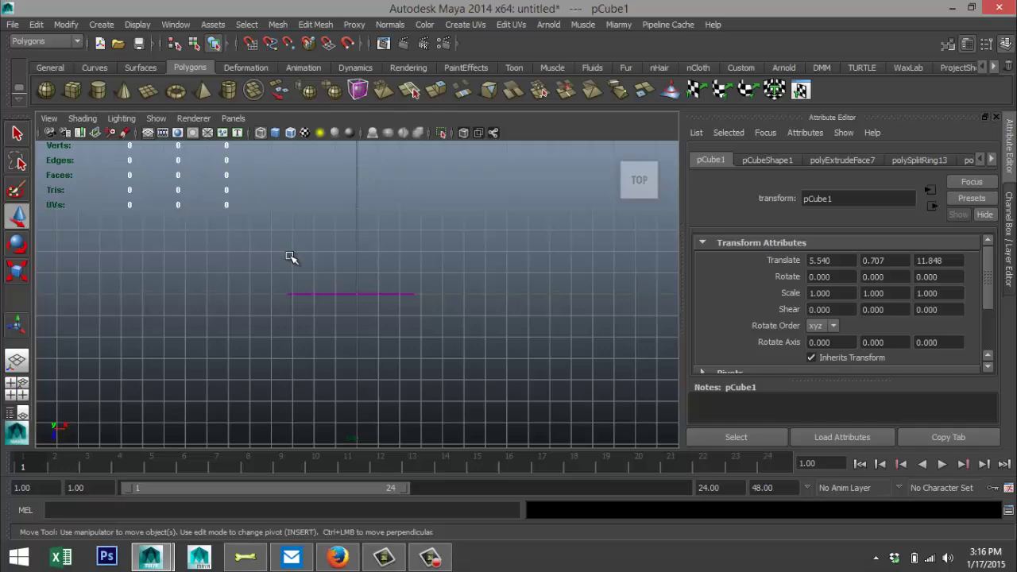
key(f)
scroll(266, 306, down, 5)
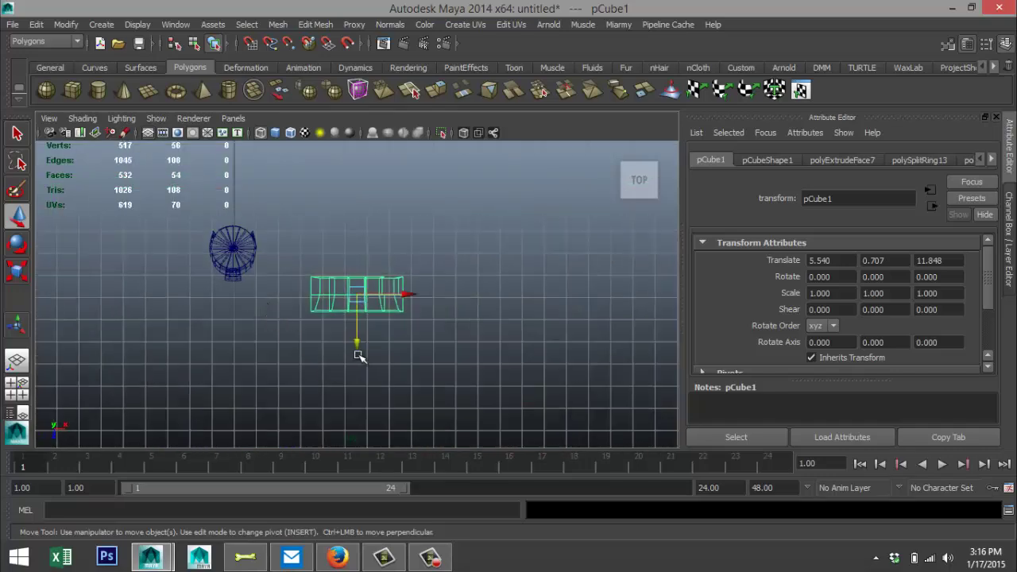
Step: Move the box along Z and X in the top view until it overlaps the head
drag(359, 349, 360, 304)
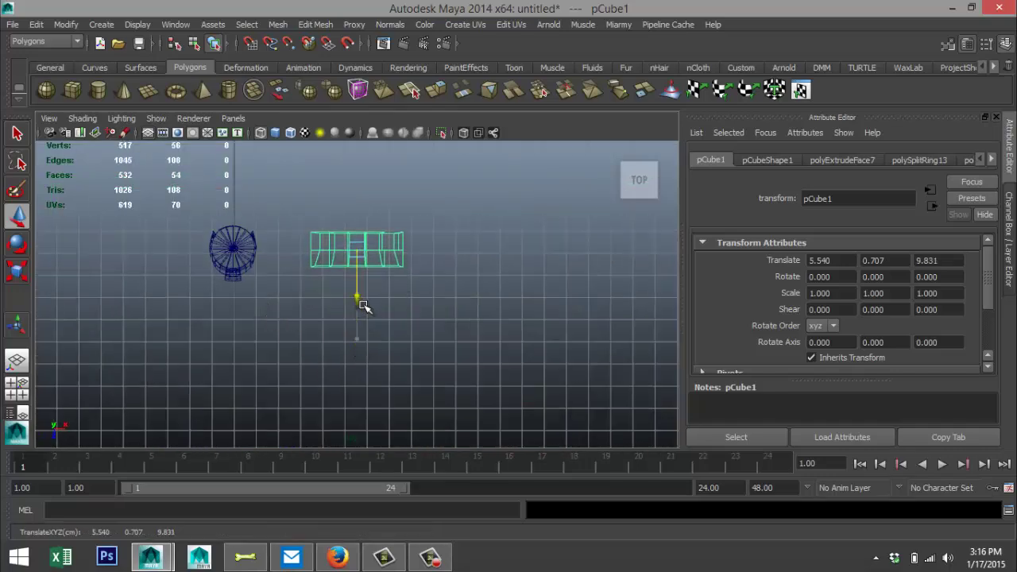
drag(409, 251, 283, 253)
key(f)
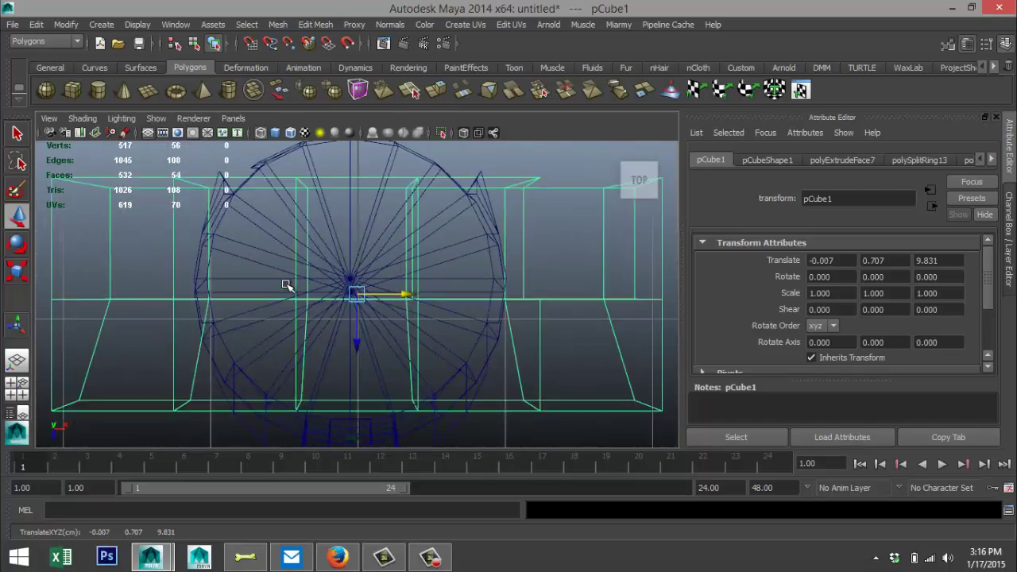
Step: Select the head cylinder and set its Translate X, Y and Z values to 0
scroll(362, 308, down, 5)
click(355, 265)
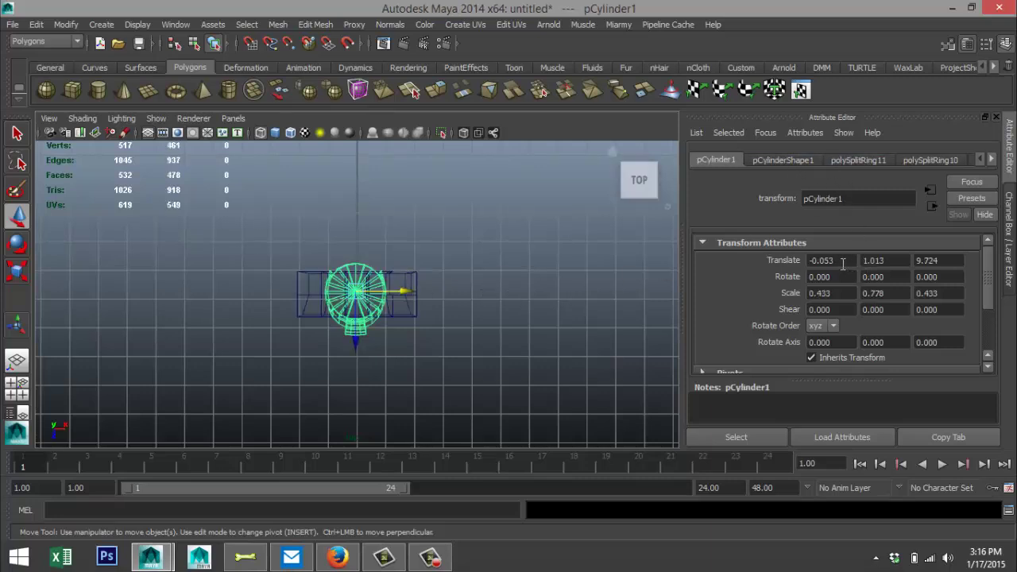
drag(845, 260, 751, 259)
text(0)
key(Tab)
text(0)
click(927, 260)
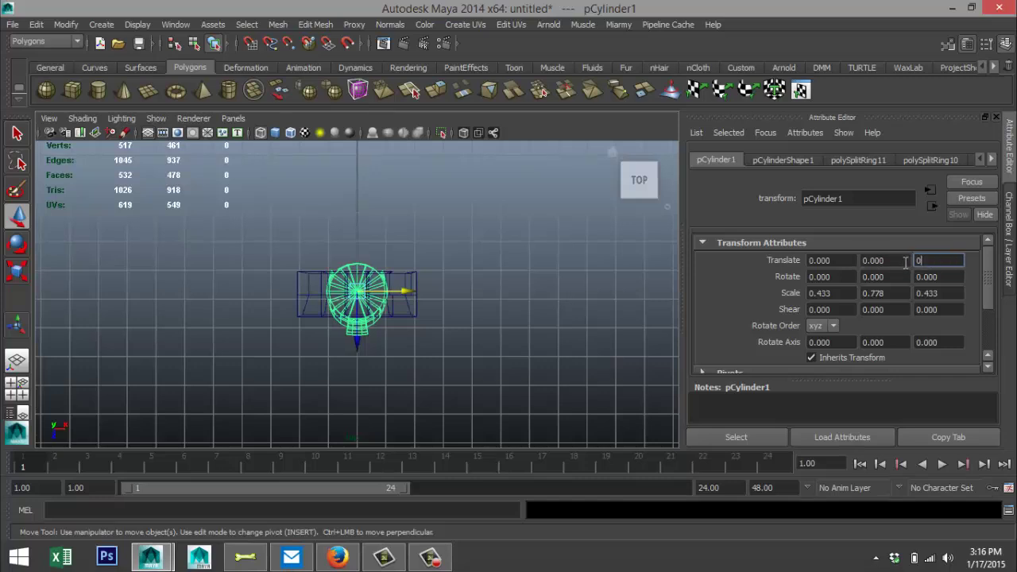
text(0)
key(Return)
Step: Select the box and set its Translate X, Y and Z values to 0
scroll(433, 308, down, 4)
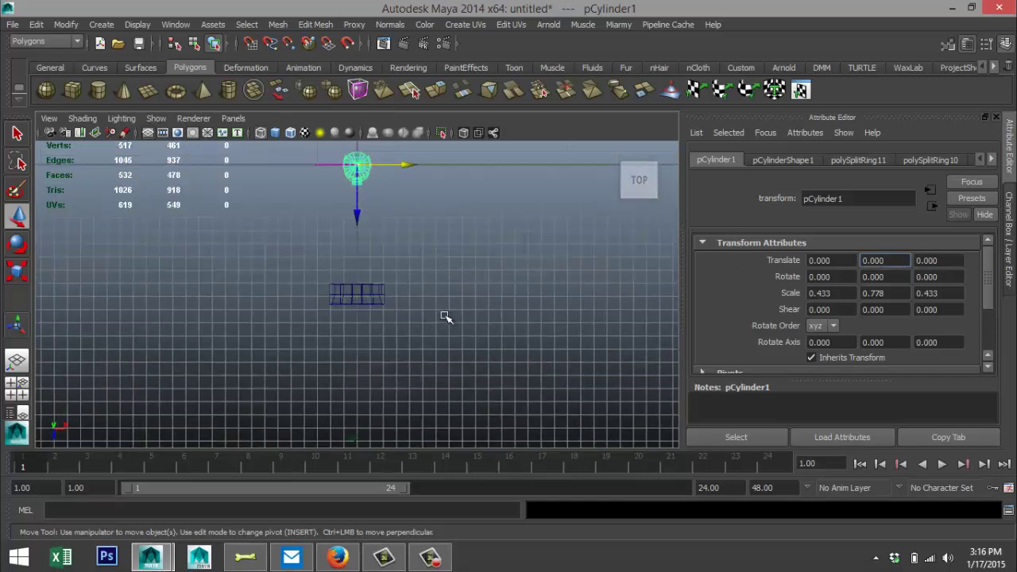
click(391, 291)
drag(329, 289, 397, 336)
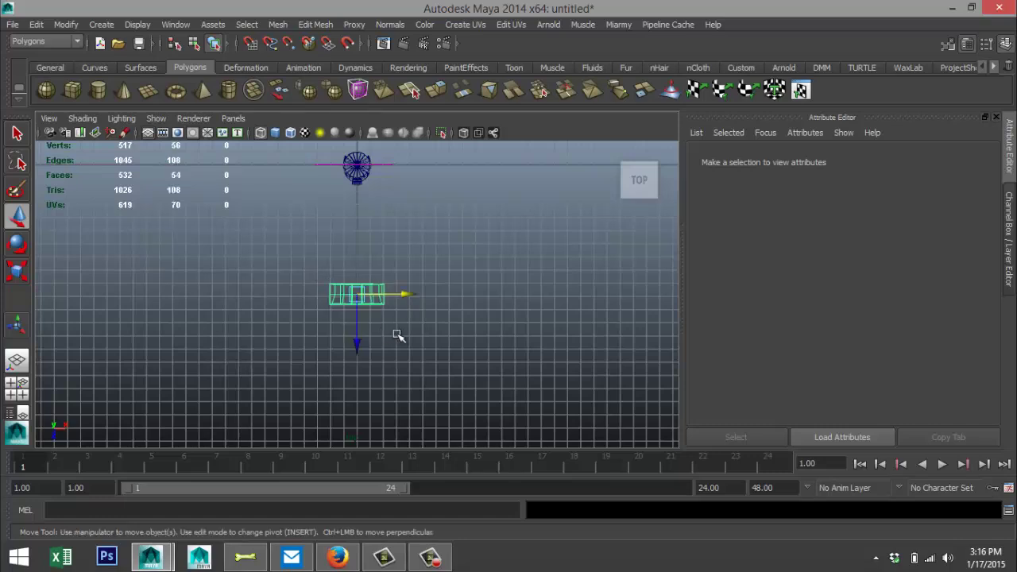
drag(845, 264, 752, 272)
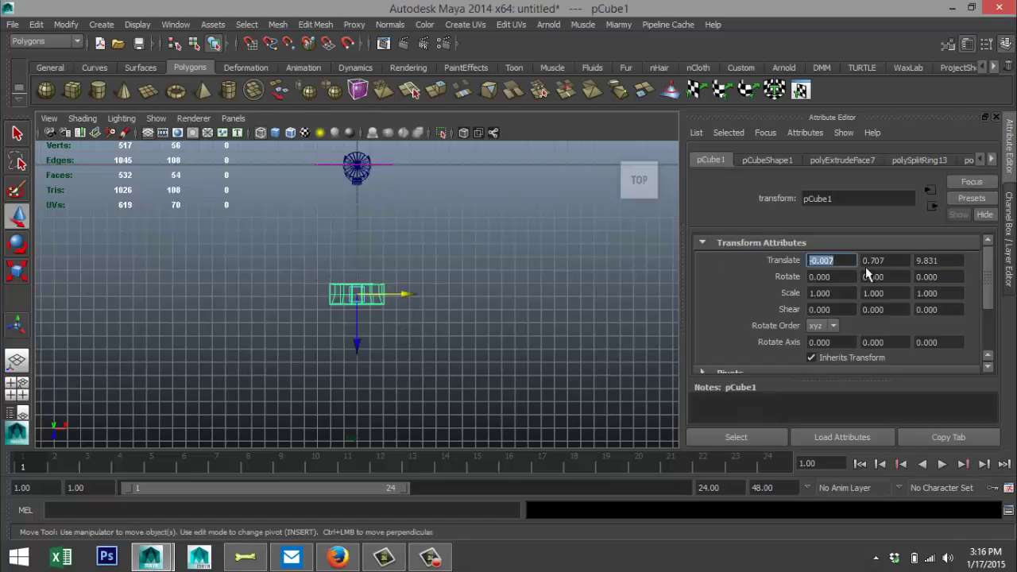
text(0)
key(Tab)
text(0)
key(Tab)
text(0)
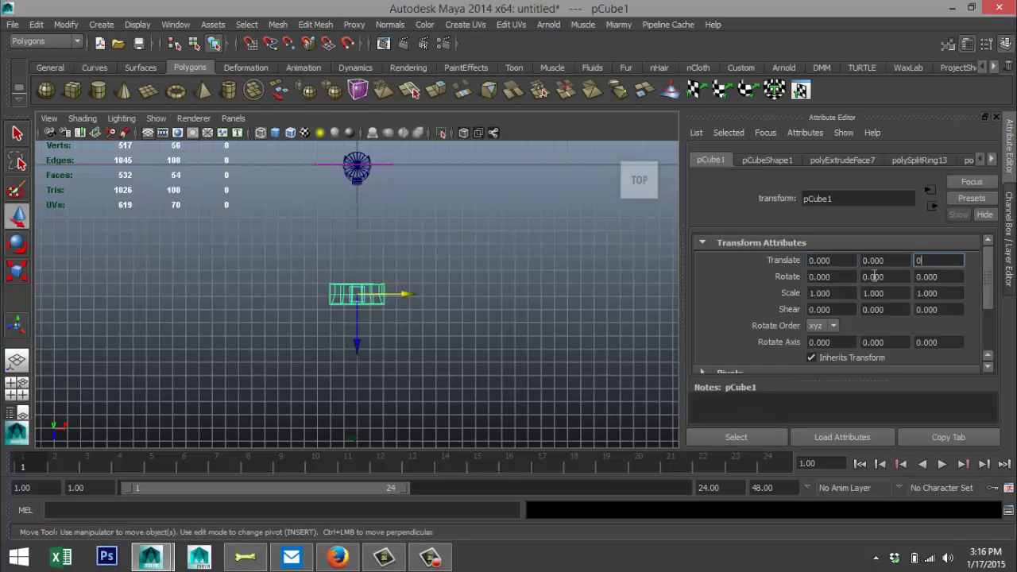
key(Return)
Step: Deselect the box and switch back to the four-view layout
click(569, 309)
scroll(436, 295, up, 3)
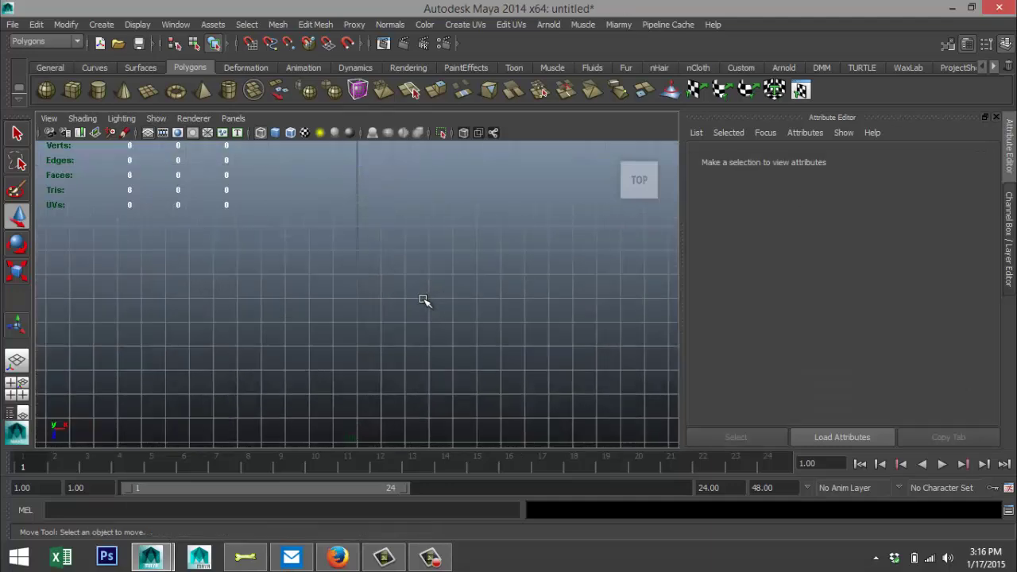
click(20, 386)
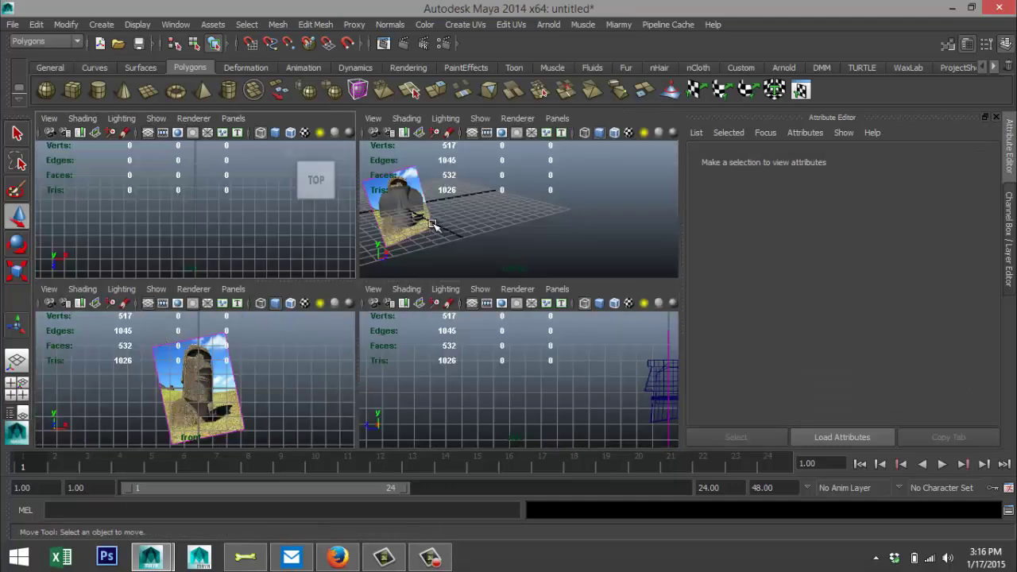
Step: In an enlarged perspective view, move the reference image plane back along Z to about -14.1, behind the models
key(space)
alt+middle_drag(376, 251, 435, 309)
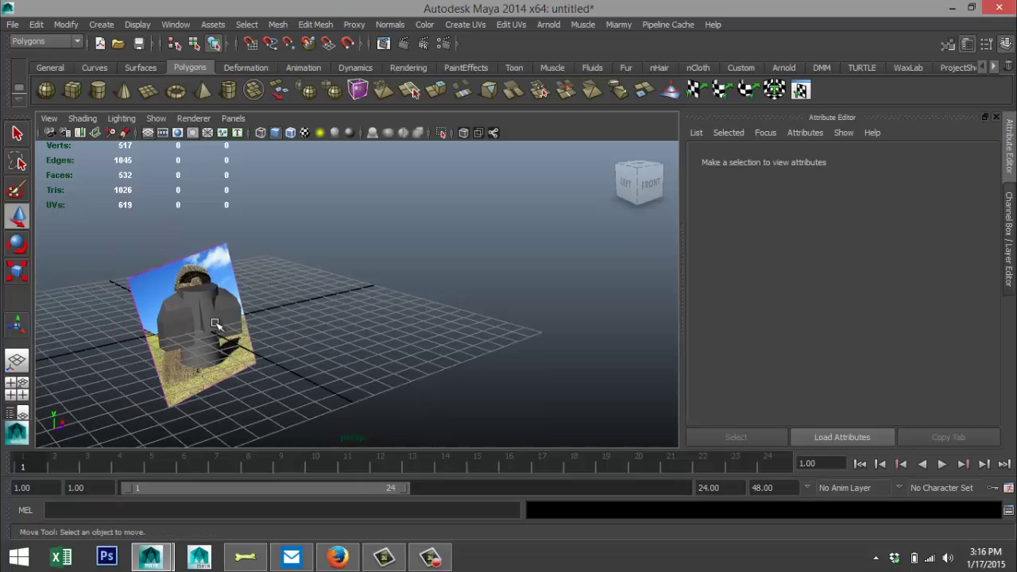
click(270, 274)
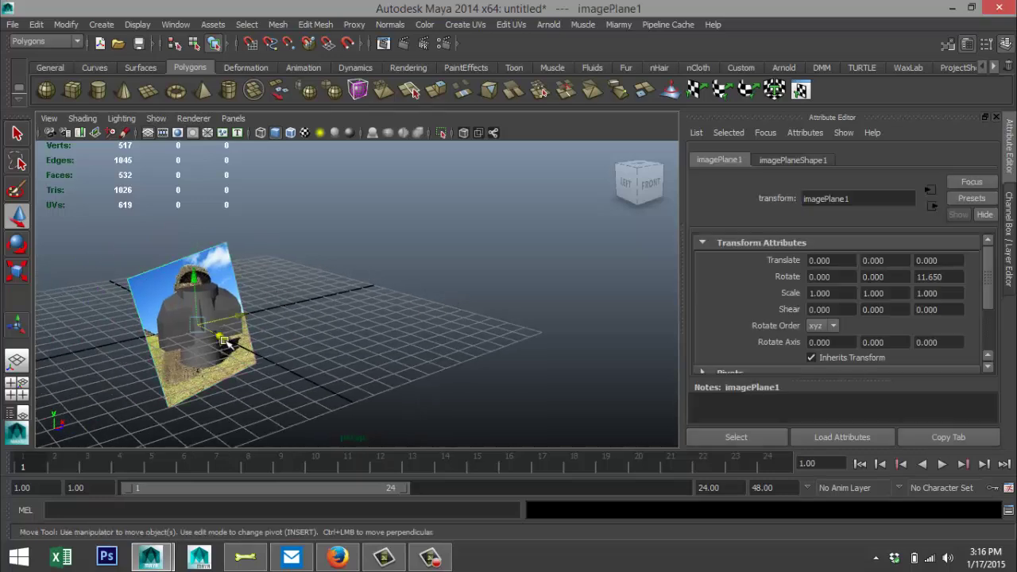
drag(225, 341, 230, 312)
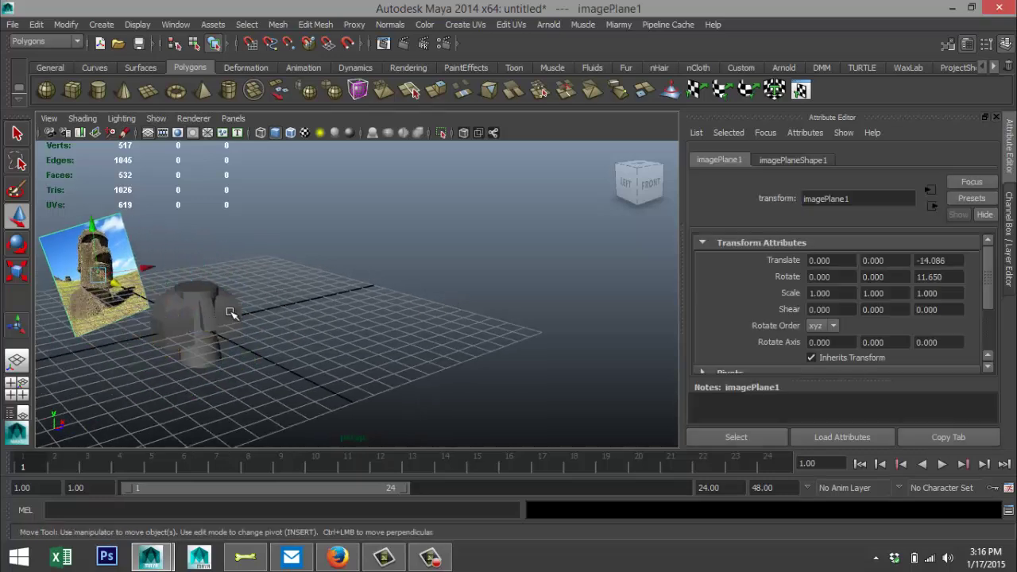
Step: Lower the box along Y to about -3.07 so it sits beneath the statue's neck
click(230, 313)
drag(199, 280, 201, 337)
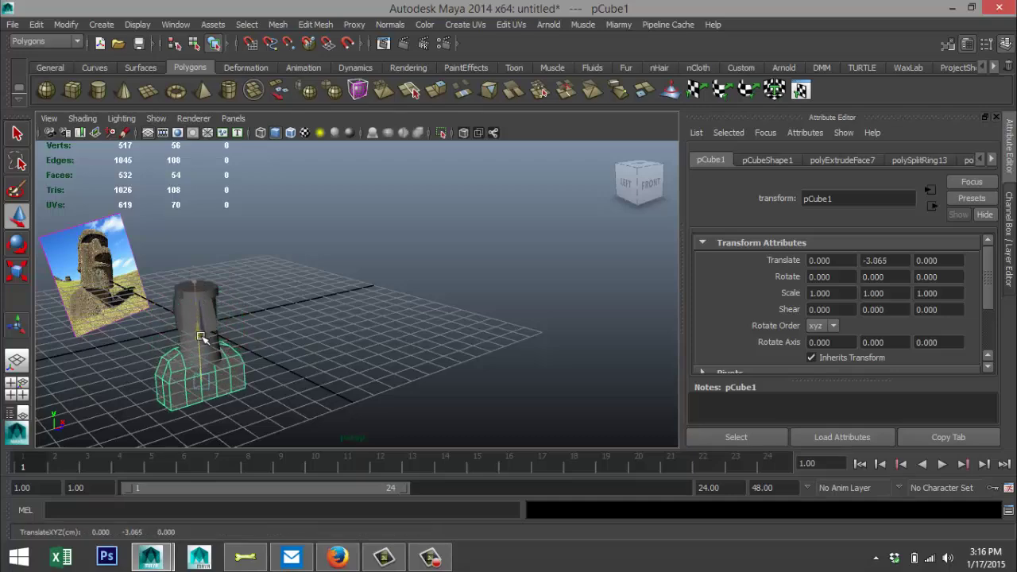
scroll(267, 333, down, 3)
alt+middle_drag(203, 307, 341, 304)
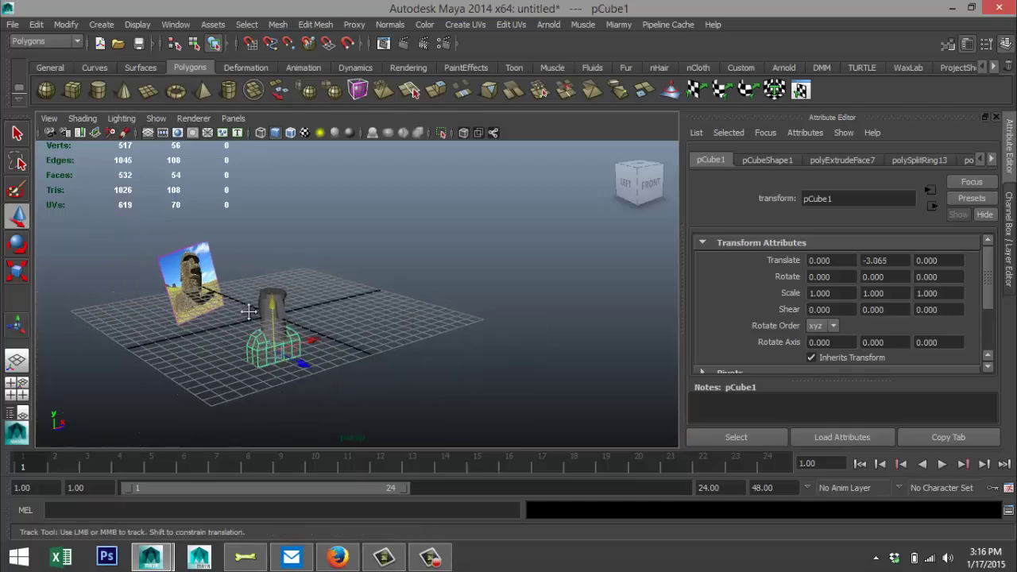
scroll(295, 307, up, 3)
mouse_move(295, 307)
alt+mouse_down()
mouse_move(246, 300)
mouse_move(300, 316)
alt+mouse_up()
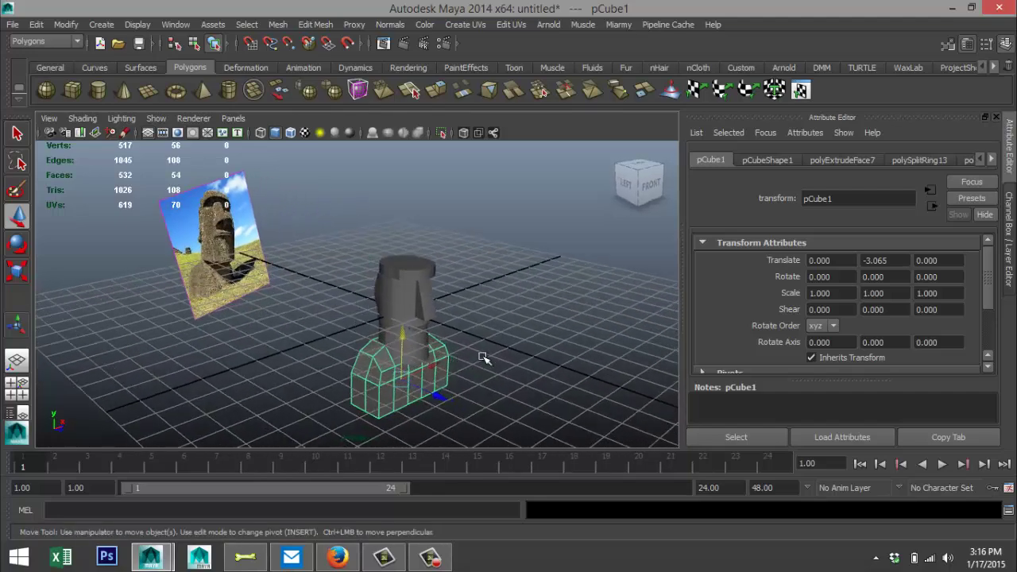
Step: Scale the box uniformly to about 0.82 and shift it along Z to about -0.3 under the neck
key(r)
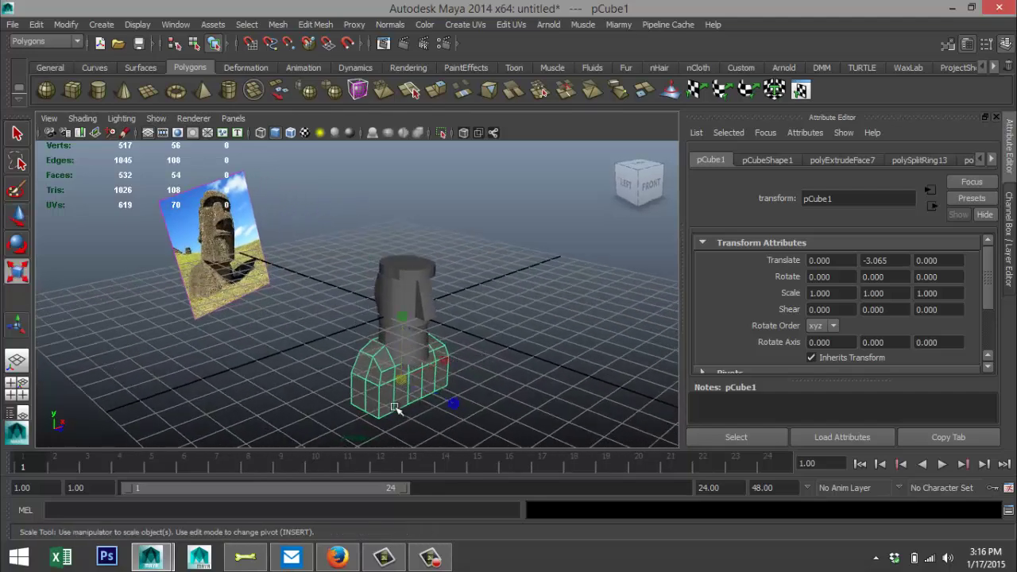
drag(403, 383, 400, 348)
key(w)
scroll(432, 261, up, 5)
alt+right_drag(400, 348, 349, 353)
alt+drag(349, 353, 377, 408)
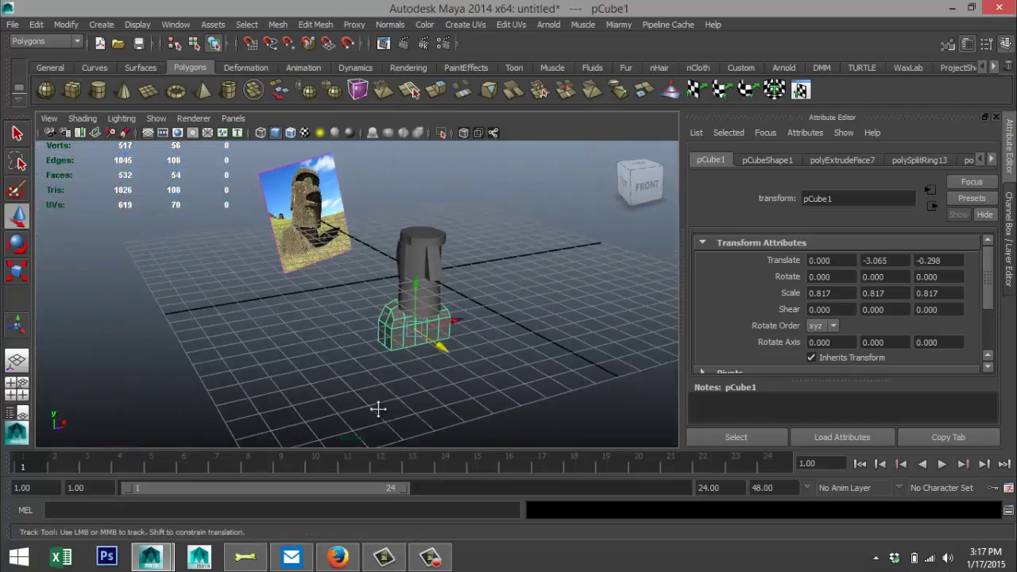
Step: Delete the reference image plane
alt+right_drag(377, 409, 384, 390)
click(318, 220)
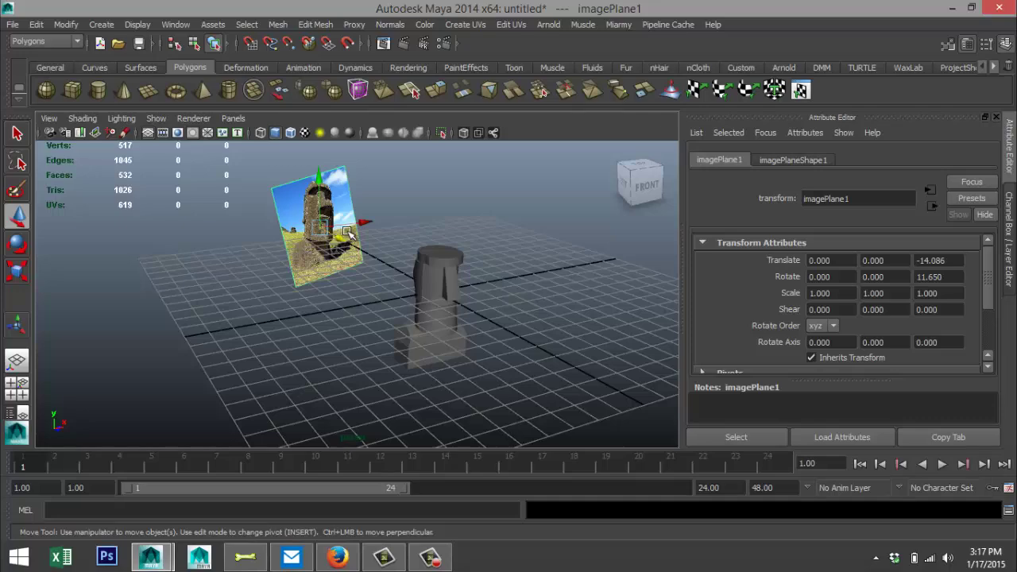
key(Delete)
Step: Select the head and the base box together and combine them into one mesh
alt+drag(445, 336, 446, 310)
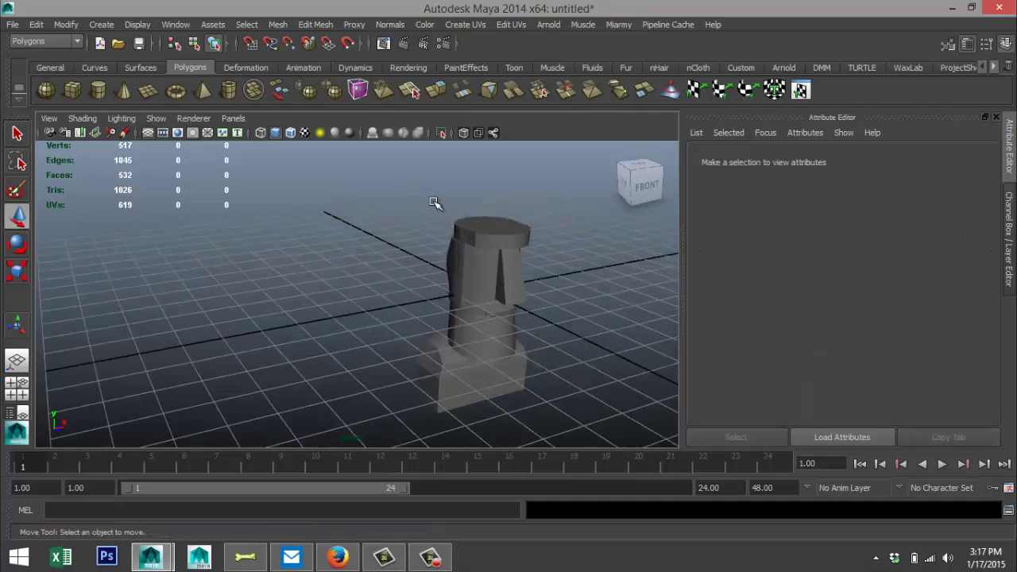
drag(433, 203, 509, 381)
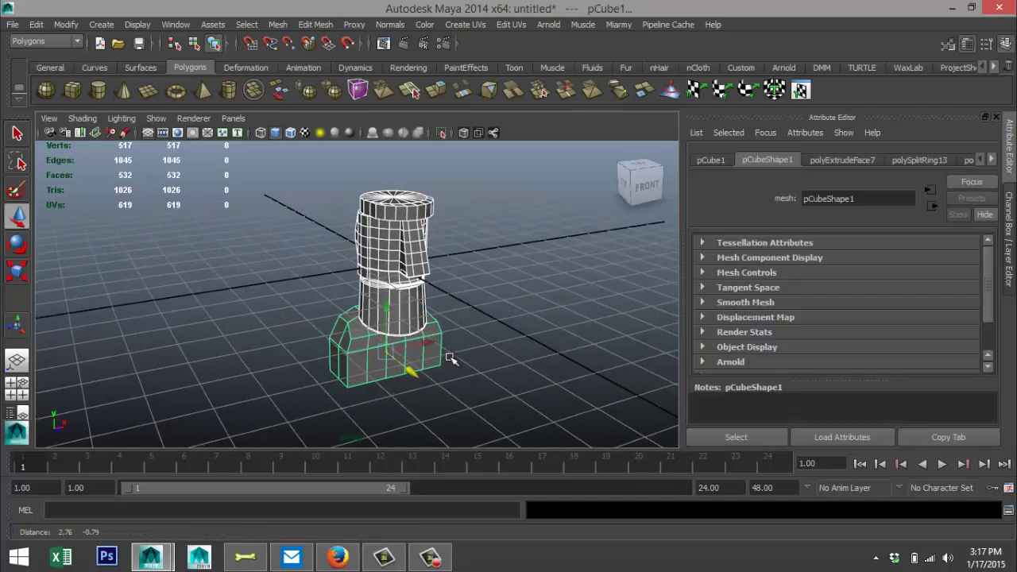
click(278, 24)
click(312, 60)
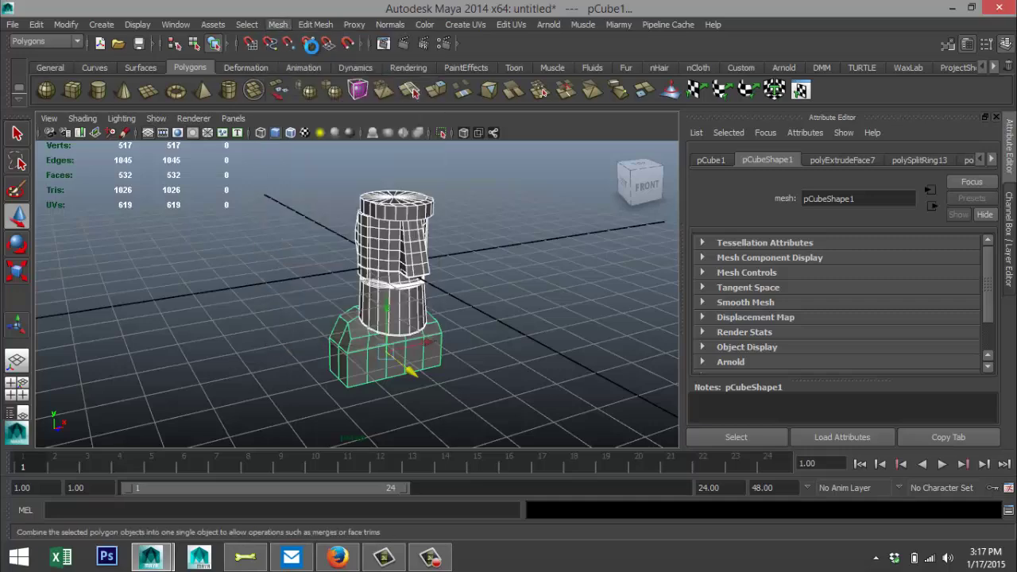
alt+drag(500, 339, 485, 323)
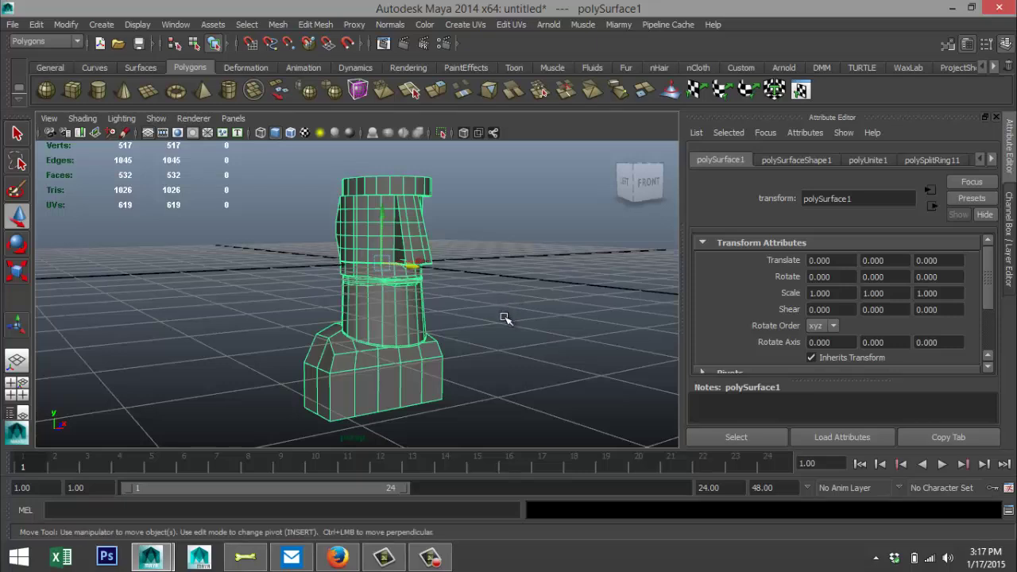
Step: Turn on the smooth preview for the combined statue and deselect it to inspect the rounded shape
key(3)
key(f)
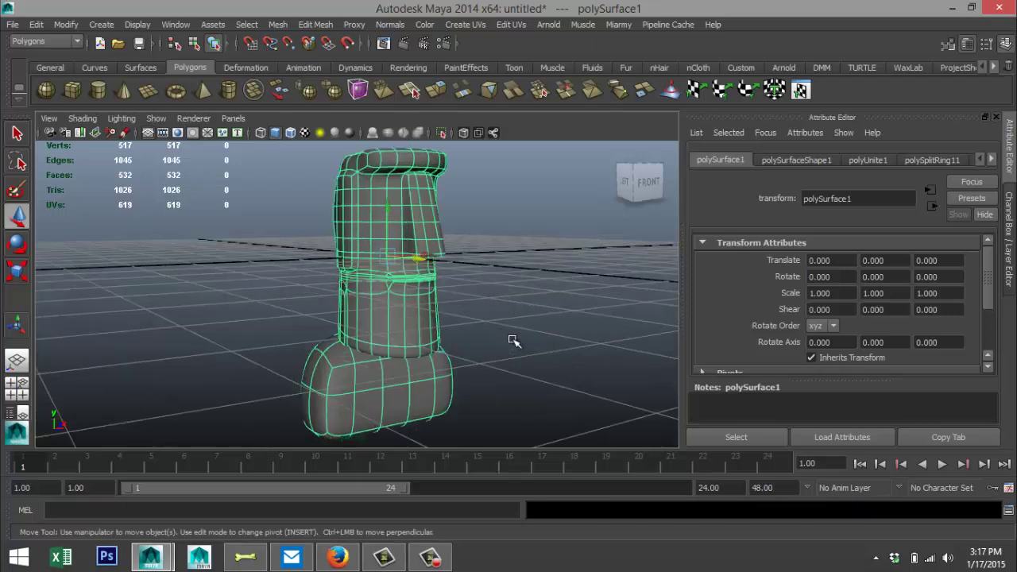
click(535, 334)
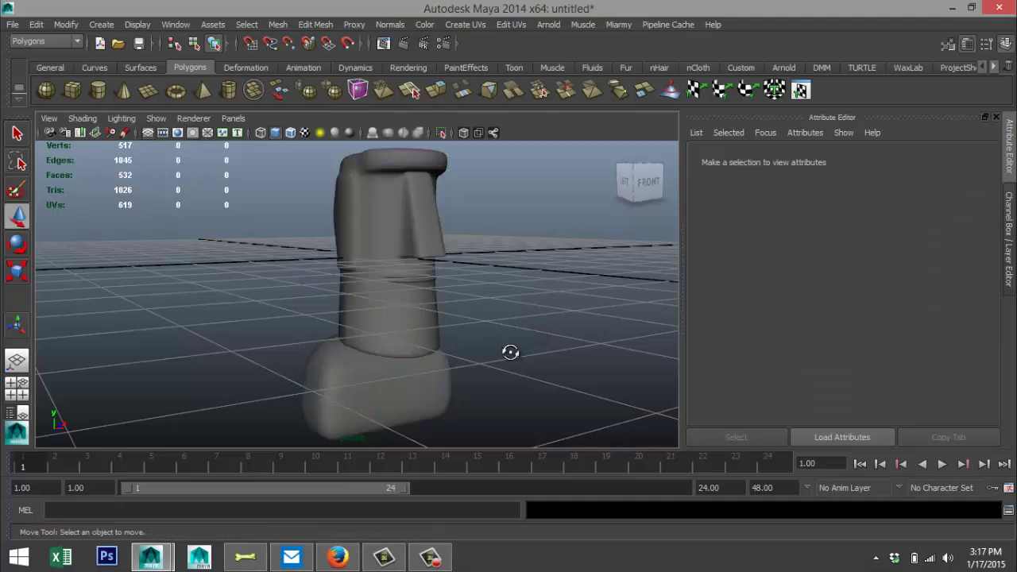
alt+drag(510, 352, 343, 363)
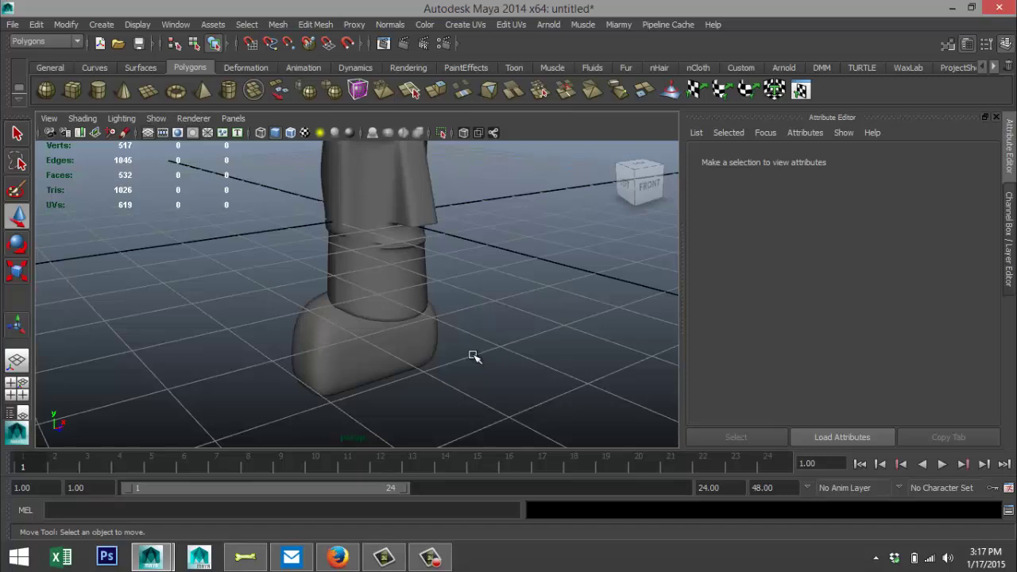
Step: Return the statue to its unsmoothed display and insert edge loops close to the base's back, bottom and front edges
click(401, 310)
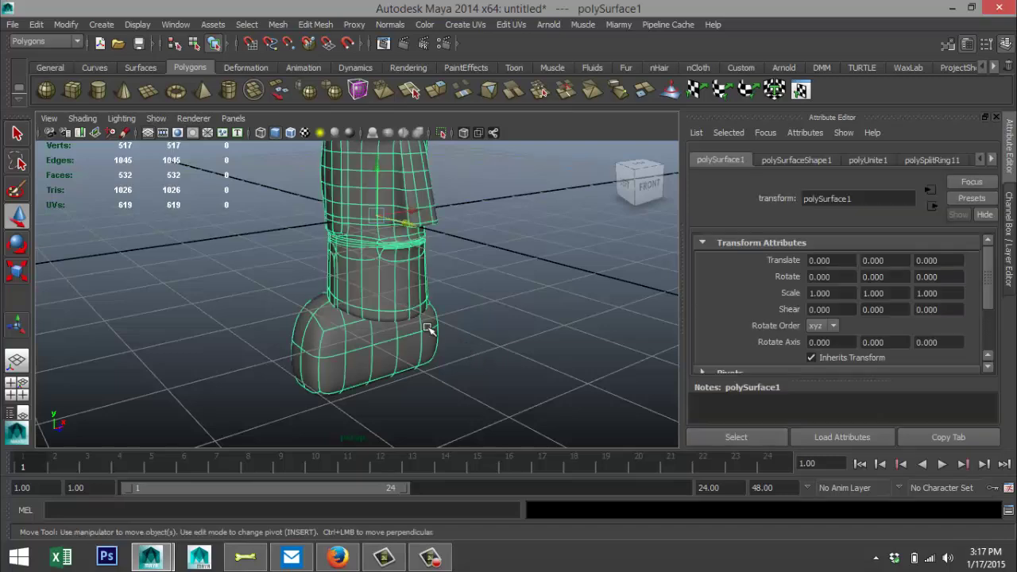
scroll(446, 339, up, 3)
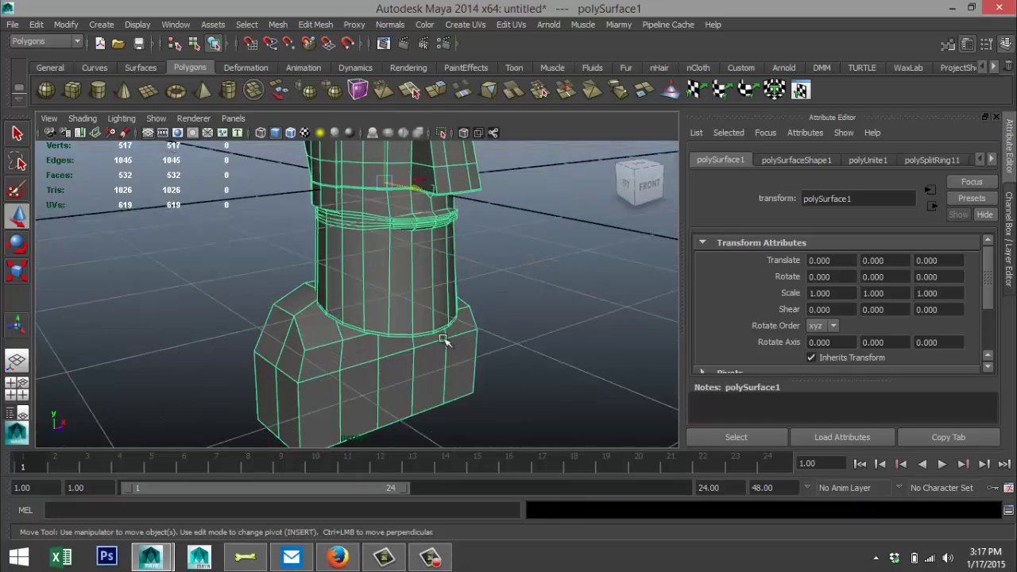
alt+drag(302, 320, 402, 338)
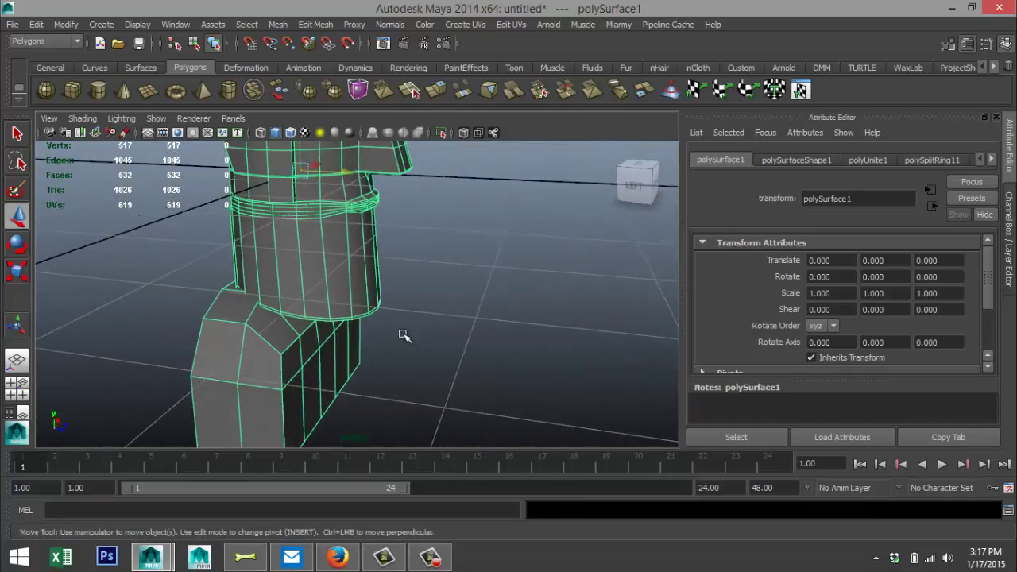
alt+middle_drag(402, 339, 508, 199)
click(310, 25)
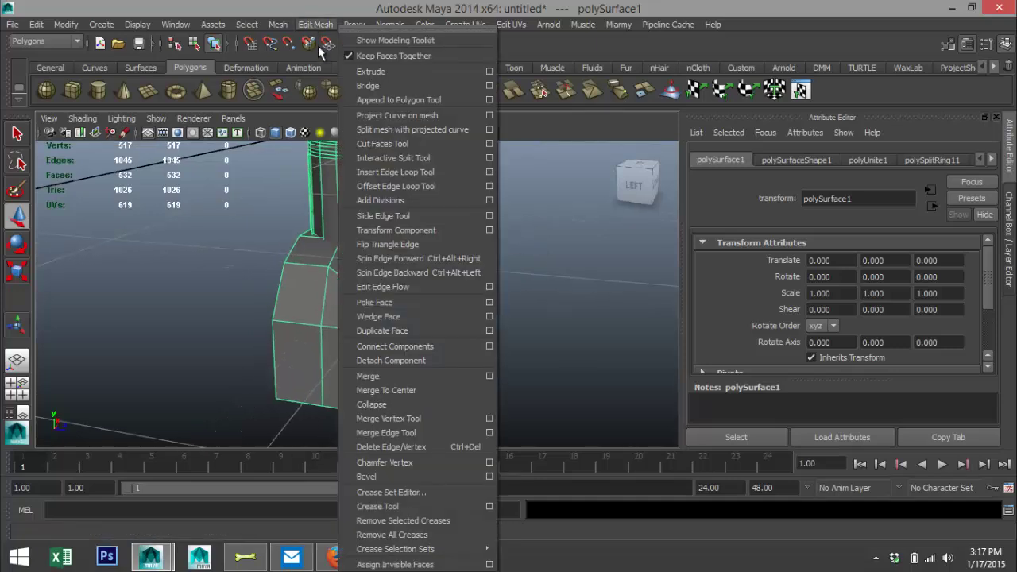
click(450, 172)
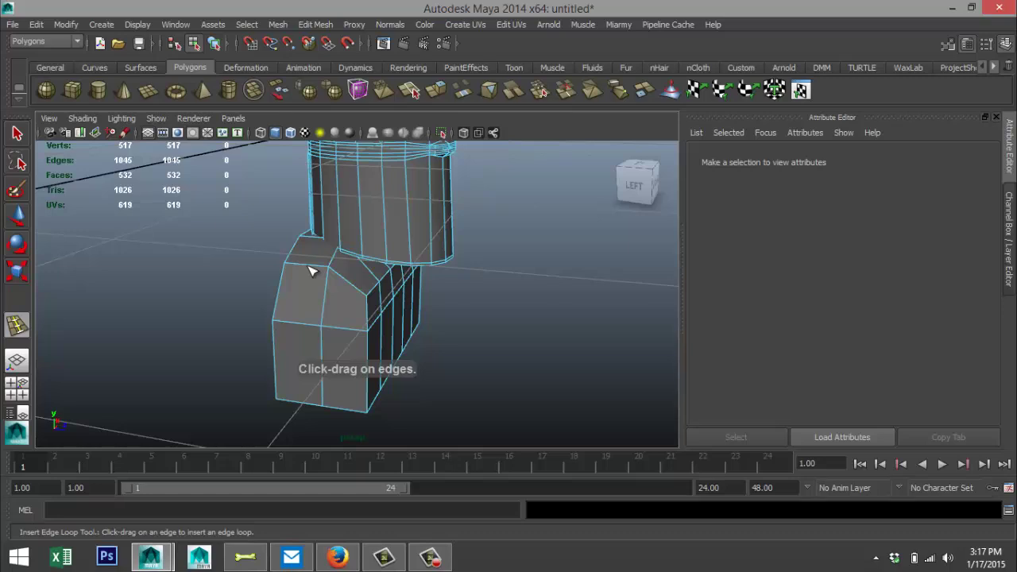
drag(310, 272, 290, 280)
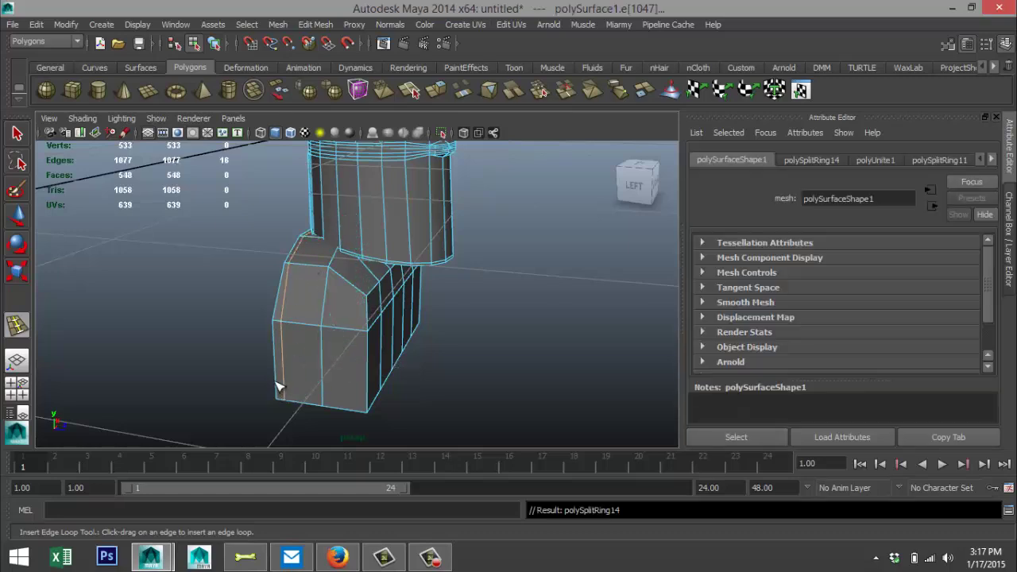
drag(278, 388, 281, 401)
drag(363, 416, 368, 416)
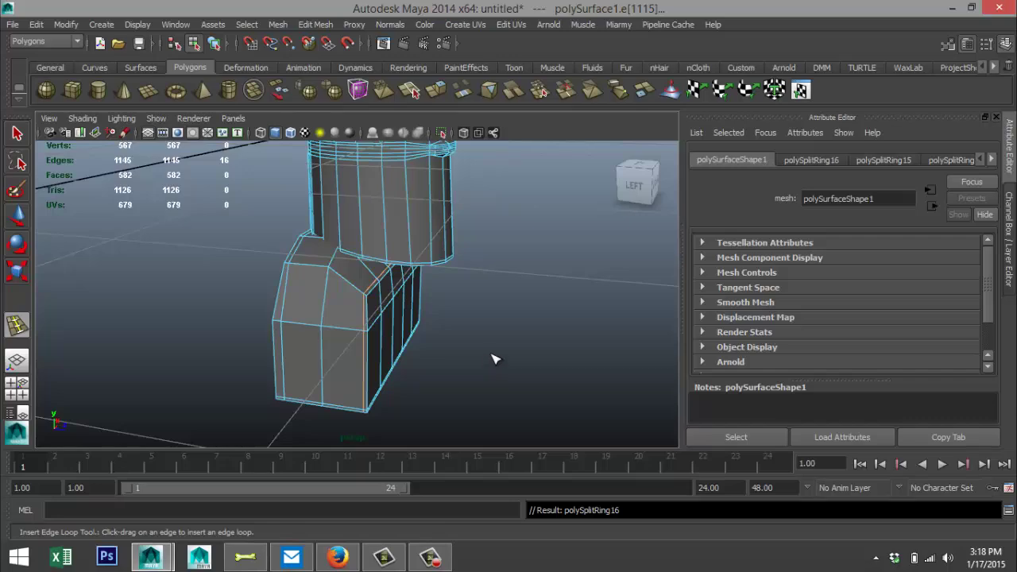
Step: Try an edge loop around the lower end of the neck with smooth preview, and undo the loop
alt+drag(493, 360, 200, 313)
scroll(194, 308, down, 5)
alt+right_drag(200, 313, 445, 208)
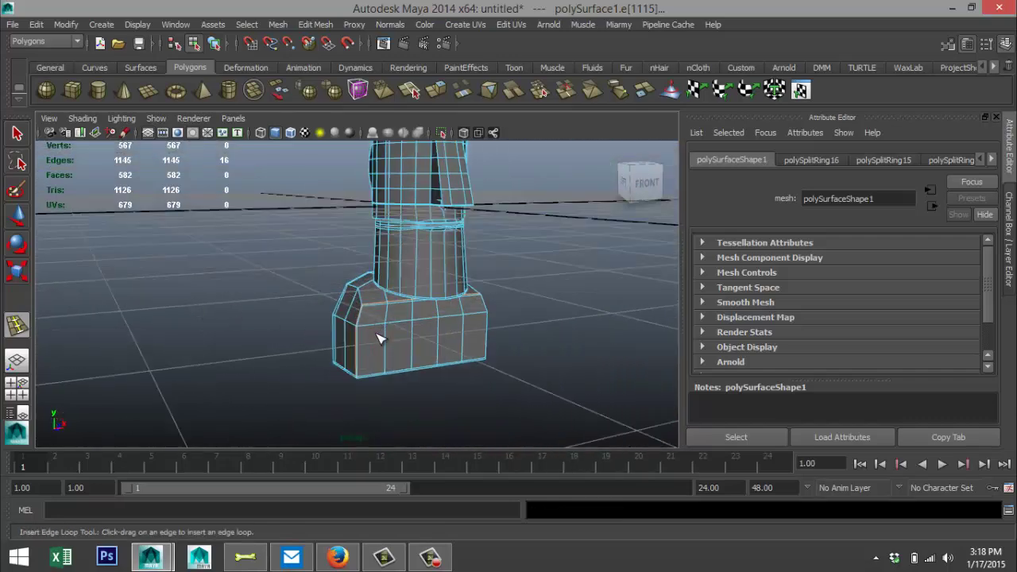
click(446, 273)
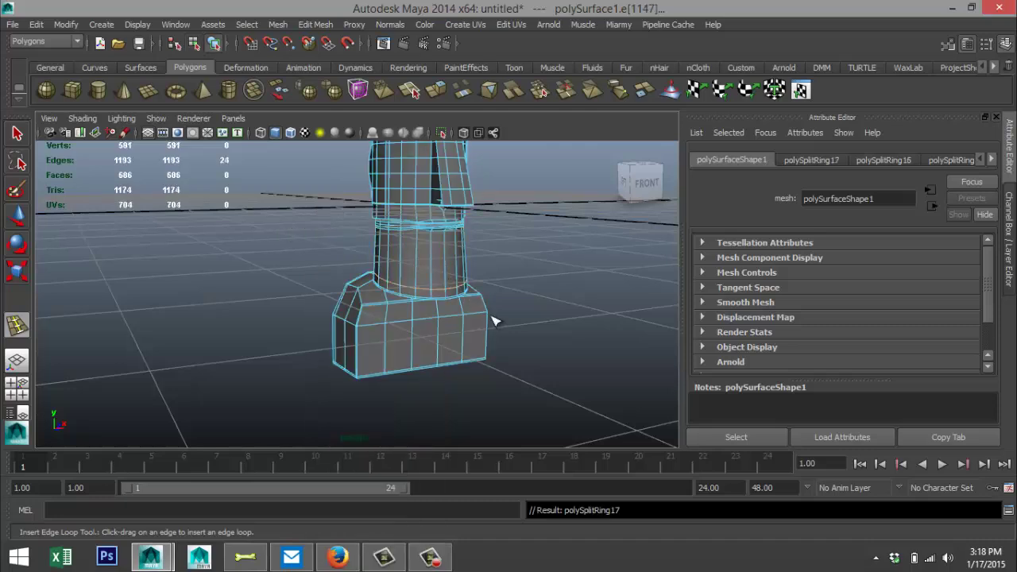
key(3)
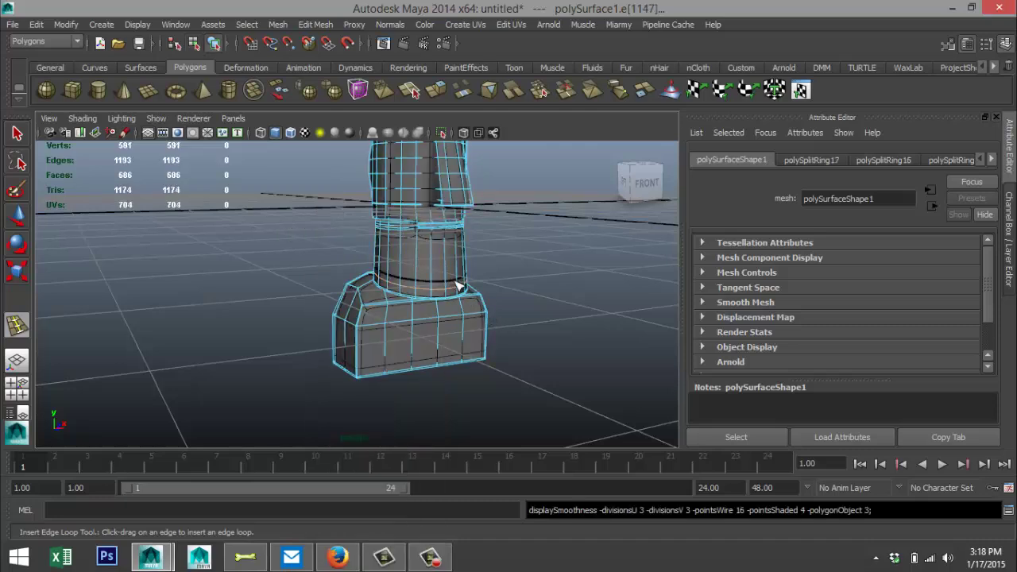
click(545, 300)
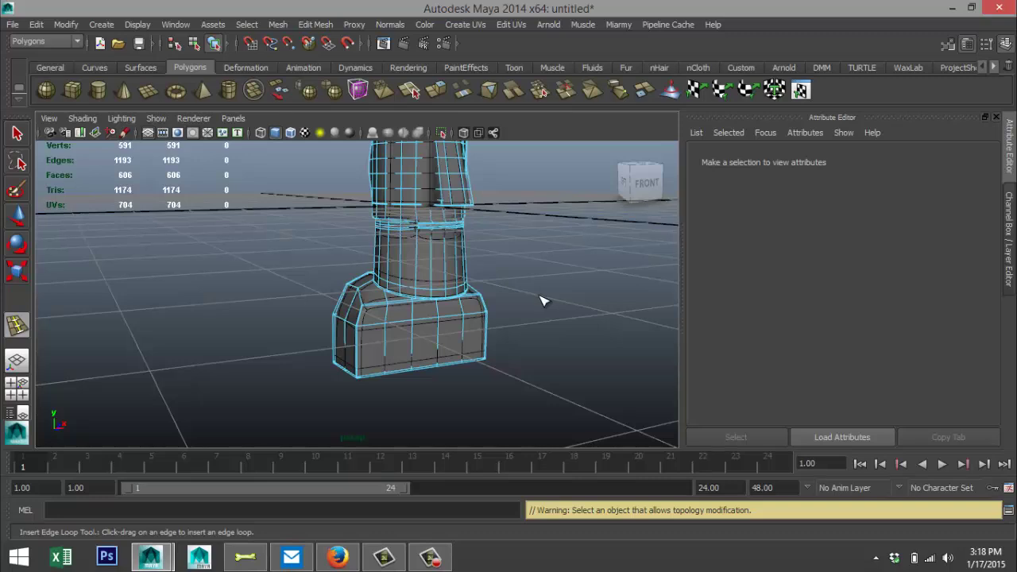
key(ctrl+z)
key(ctrl+z)
key(ctrl+z)
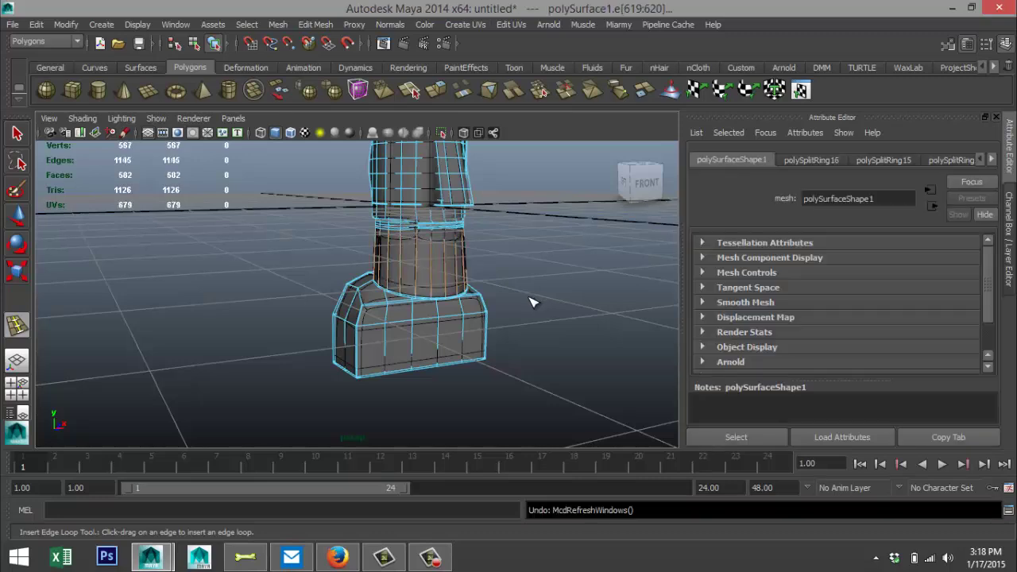
Step: Leave the edge loop tool, show the statue smoothed, return it to object mode and deselect it
key(q)
key(3)
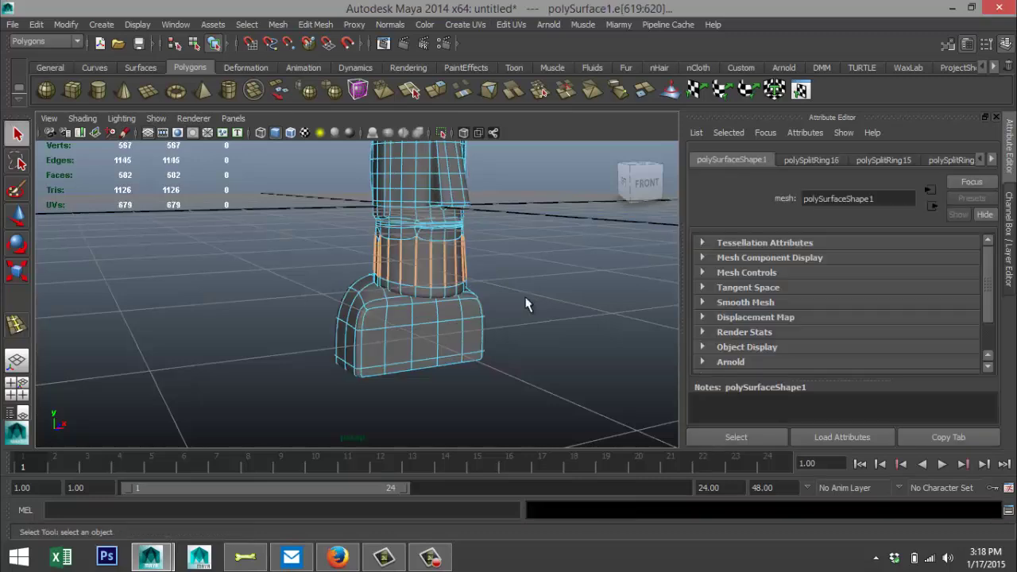
click(553, 308)
right_click(460, 316)
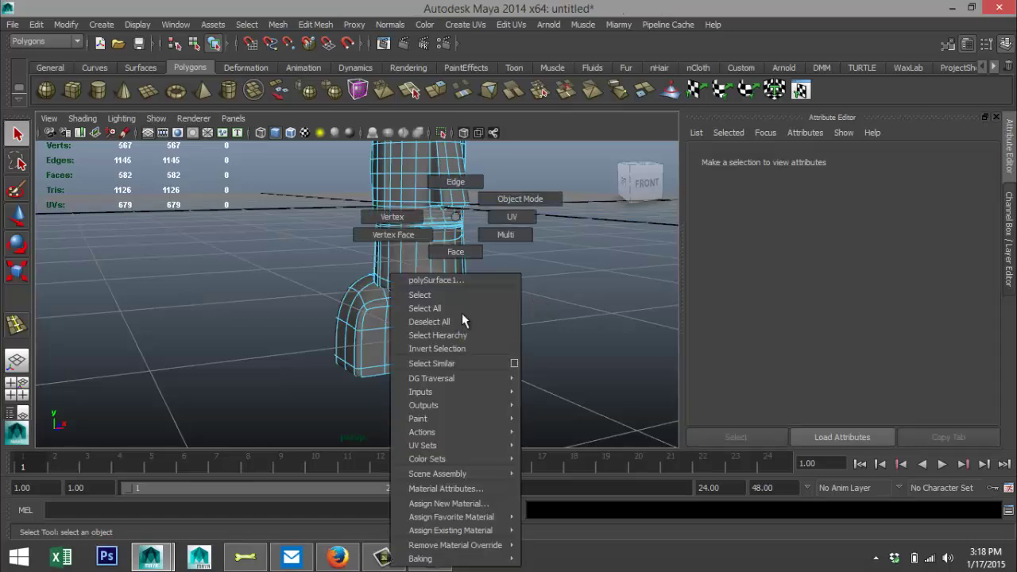
click(509, 199)
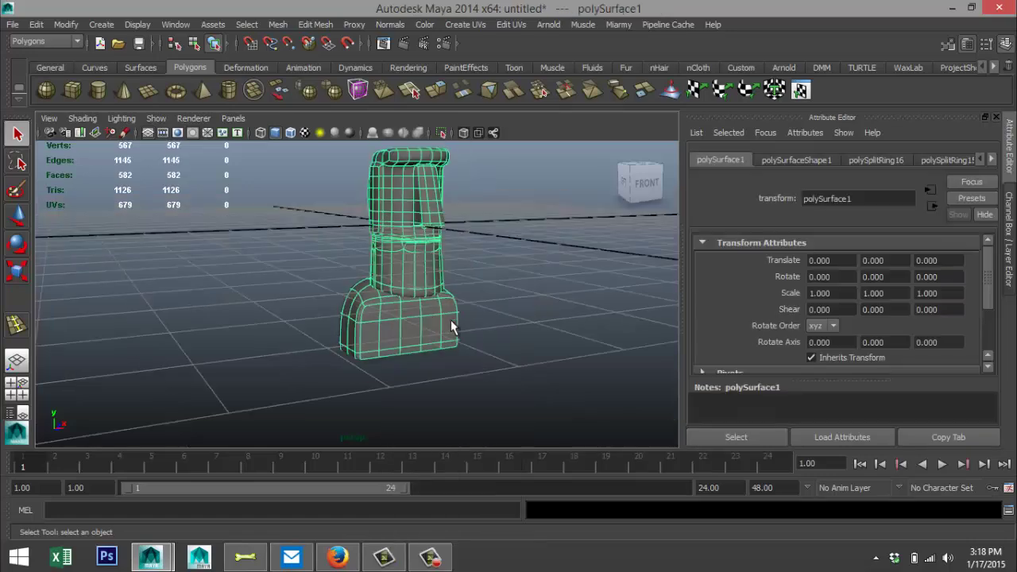
scroll(501, 328, up, 1)
click(549, 309)
scroll(550, 309, down, 3)
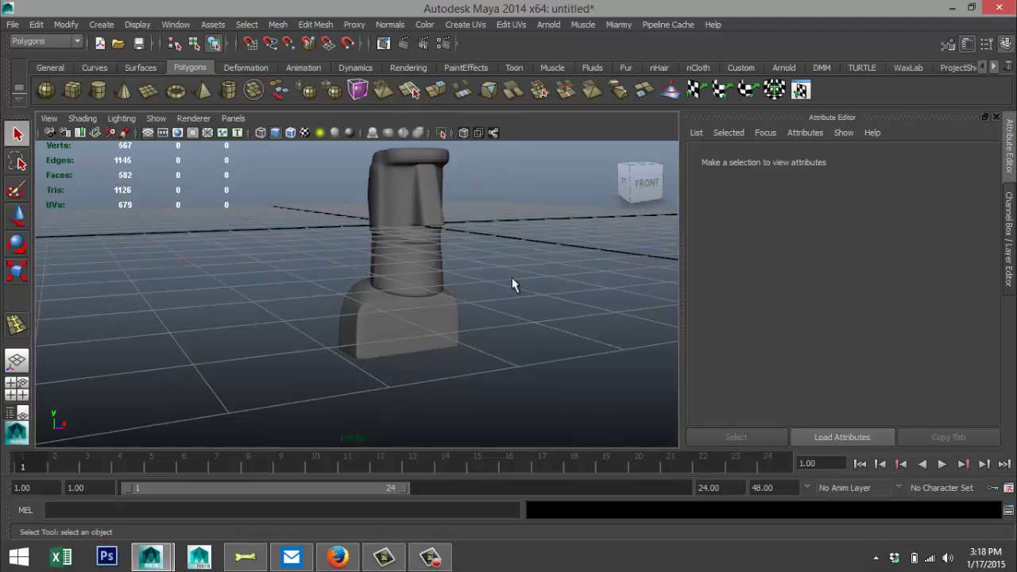
Step: Select the whole statue and tilt it about the Z axis to about -4.8 degrees
alt+drag(468, 279, 422, 316)
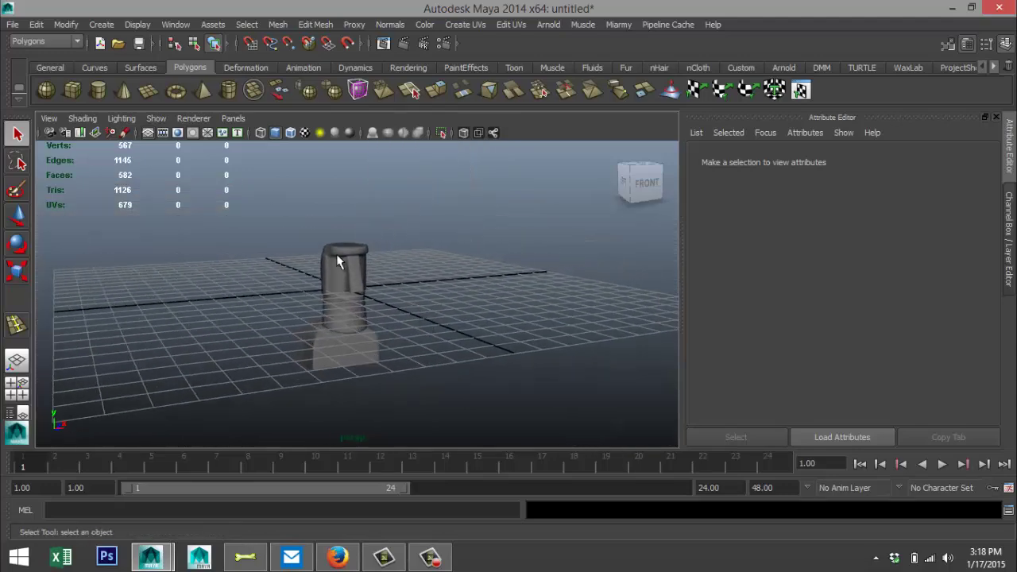
drag(288, 234, 467, 411)
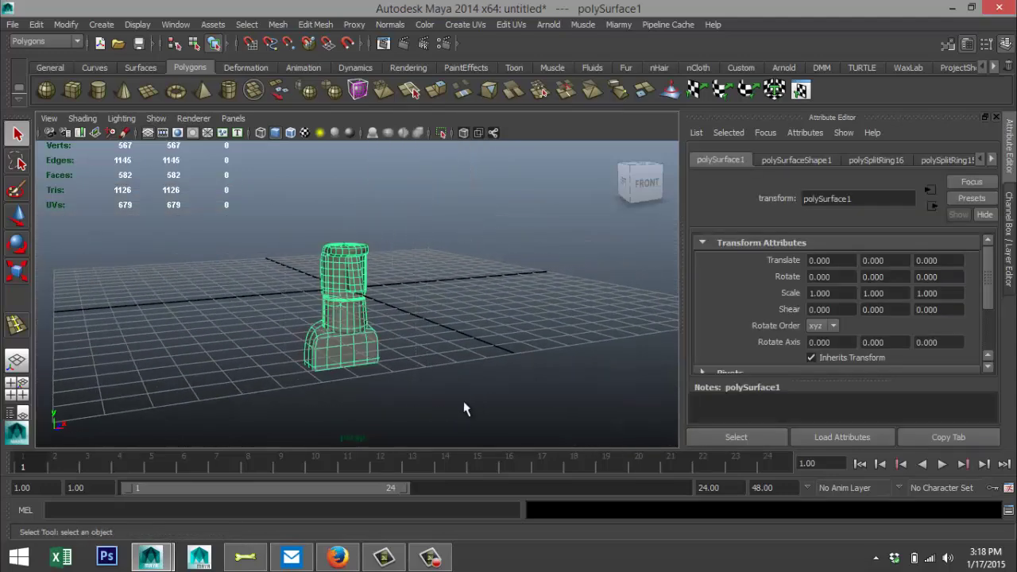
key(e)
drag(312, 239, 309, 232)
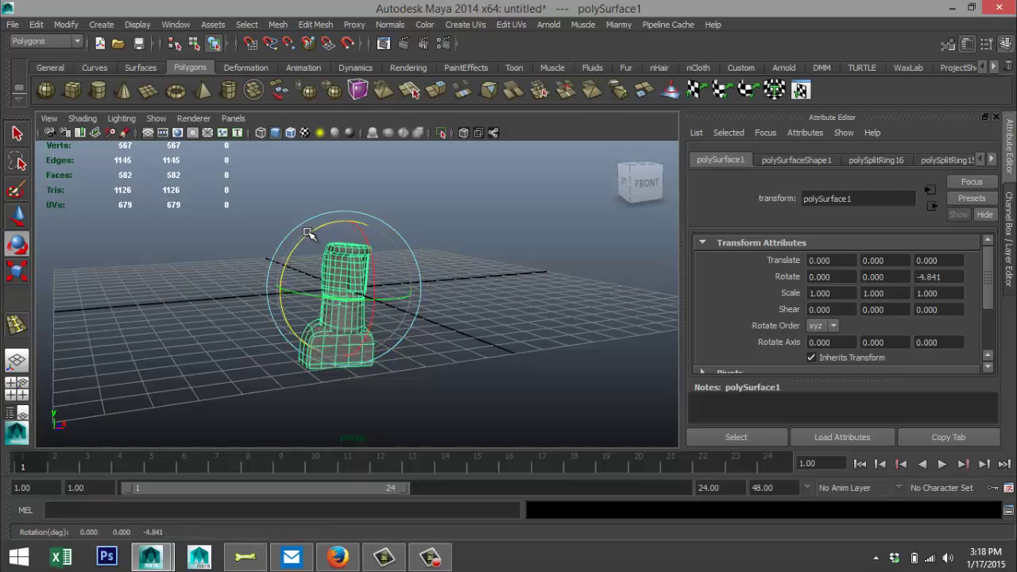
Step: Tilt the statue about 4 degrees around the X axis and draw a large polygon ground plane extending past the grid
drag(363, 240, 368, 243)
scroll(381, 278, down, 4)
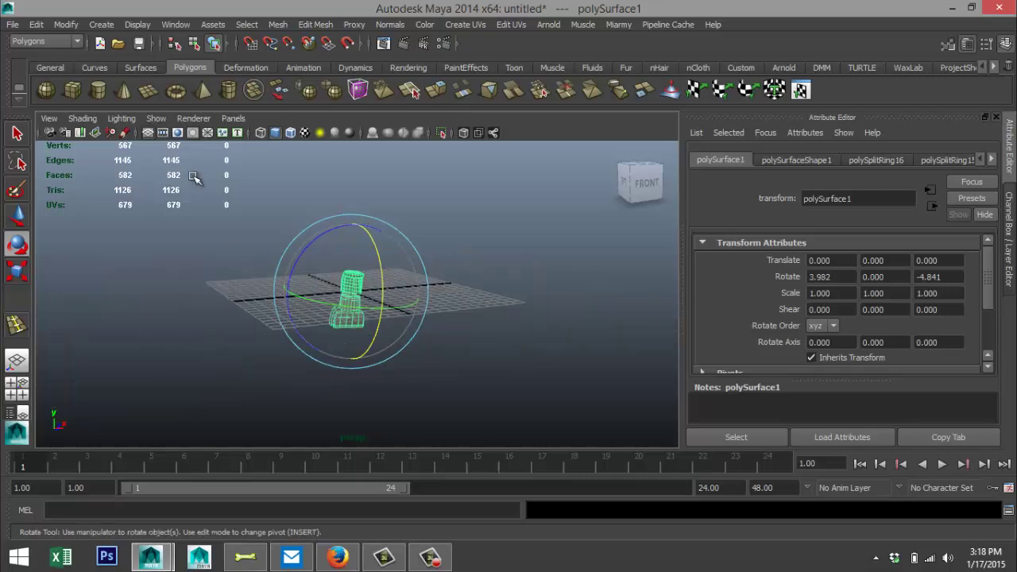
click(149, 93)
drag(98, 270, 643, 446)
Step: Scale the ground plane uniformly to about 1.99
key(e)
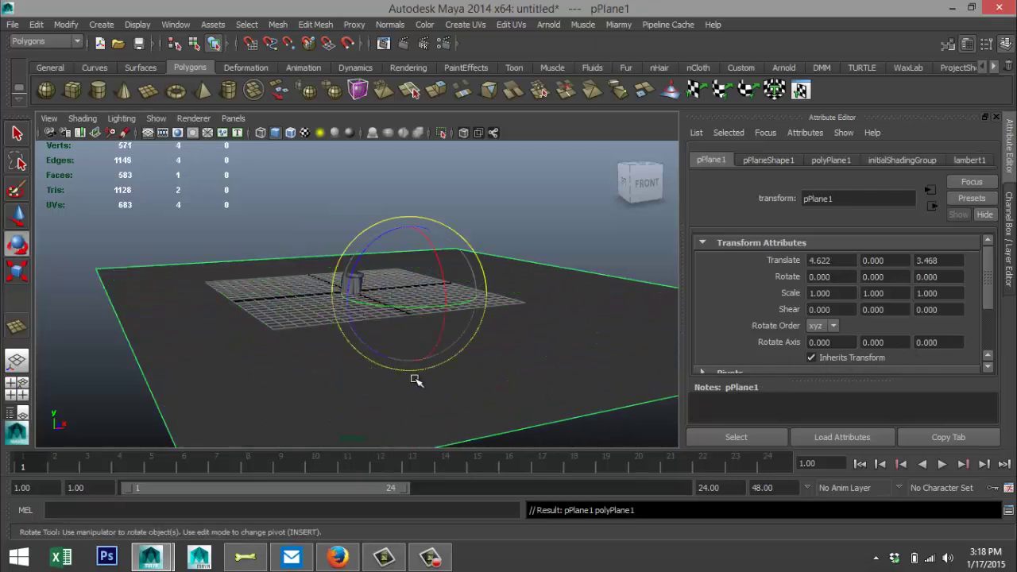
key(r)
drag(409, 294, 413, 295)
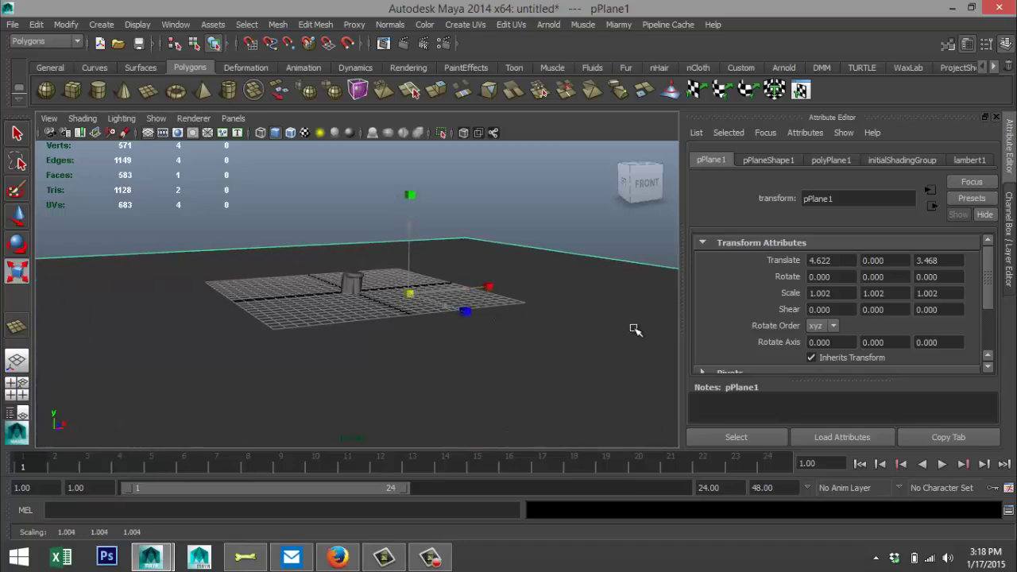
middle_drag(635, 330, 828, 330)
Step: Raise the statue about 3.33 units along Y so its base stands on the ground plane
scroll(519, 391, up, 5)
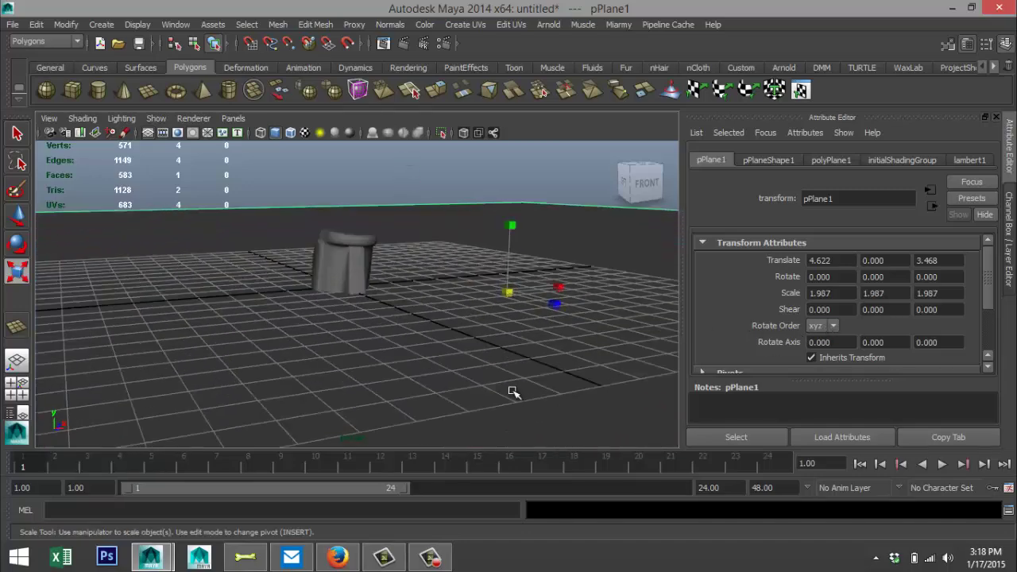
click(334, 263)
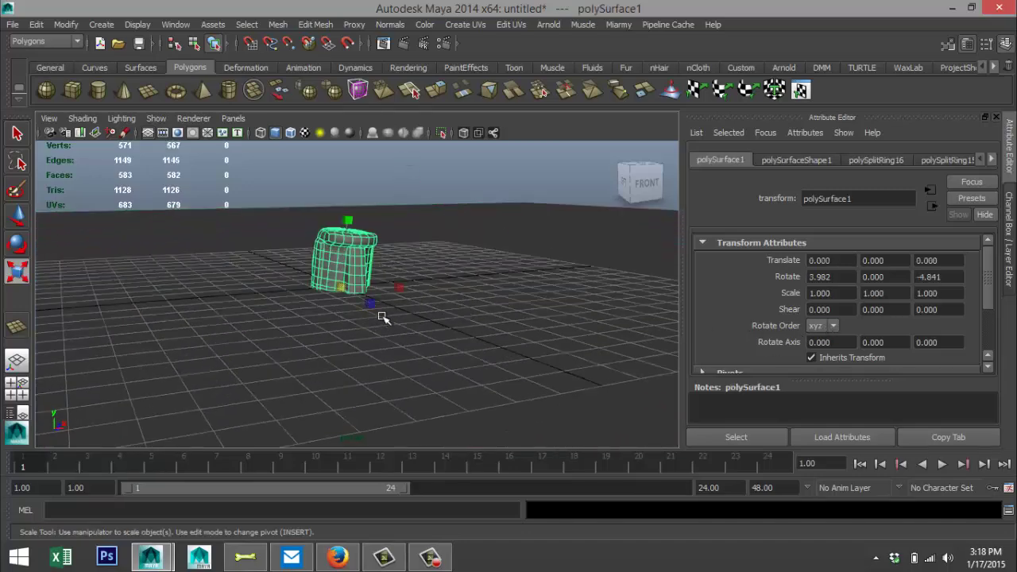
key(w)
drag(343, 237, 347, 140)
alt+right_drag(402, 264, 407, 295)
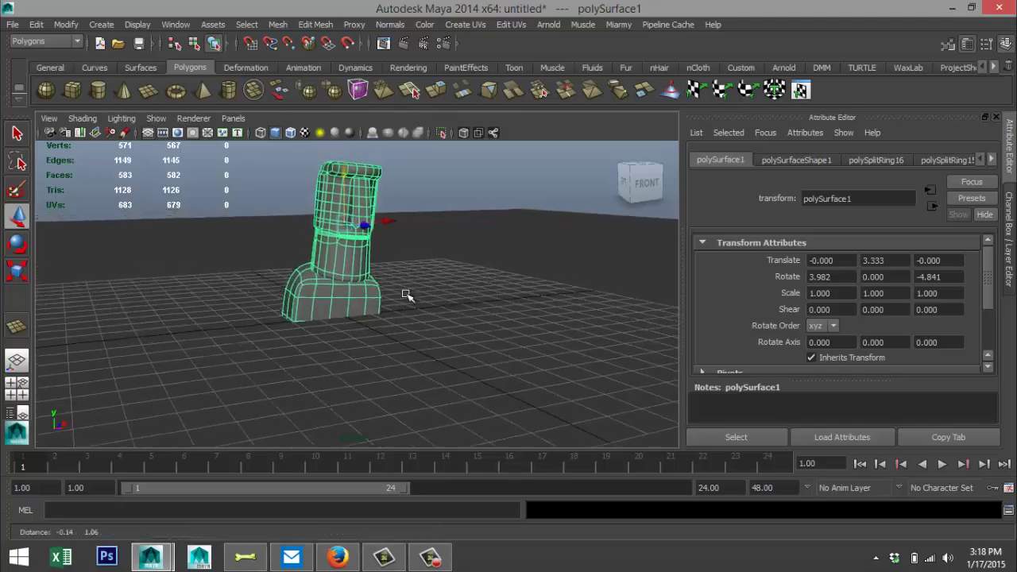
alt+drag(406, 295, 427, 339)
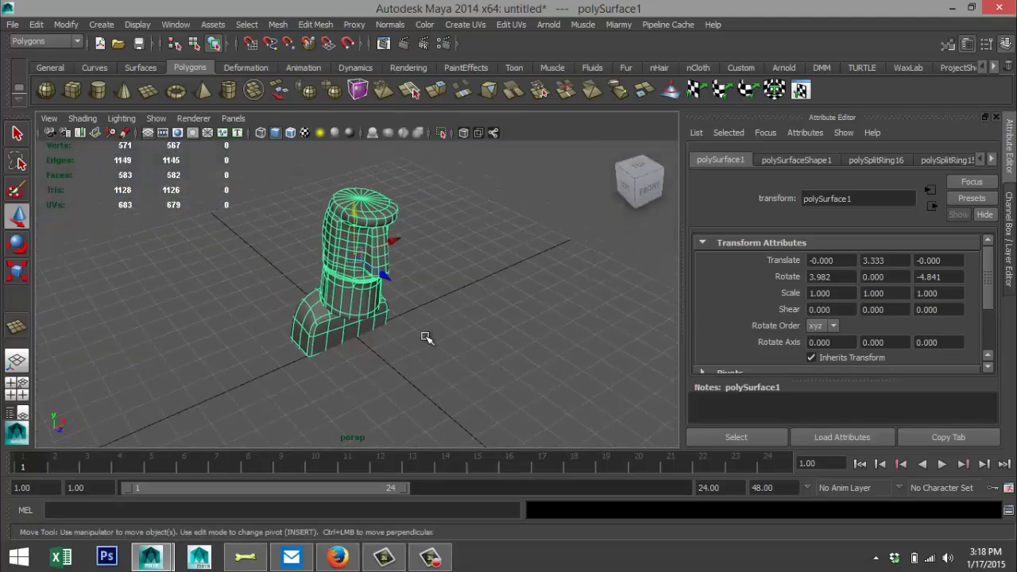
scroll(427, 339, up, 3)
alt+drag(442, 294, 466, 352)
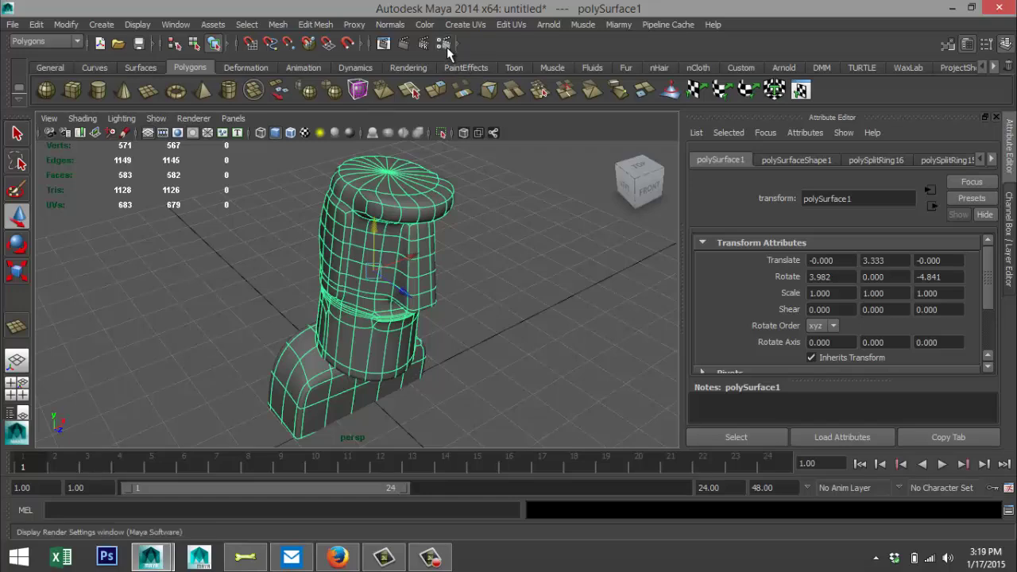
Step: Set the renderer to mental ray in the render settings
click(446, 45)
click(137, 66)
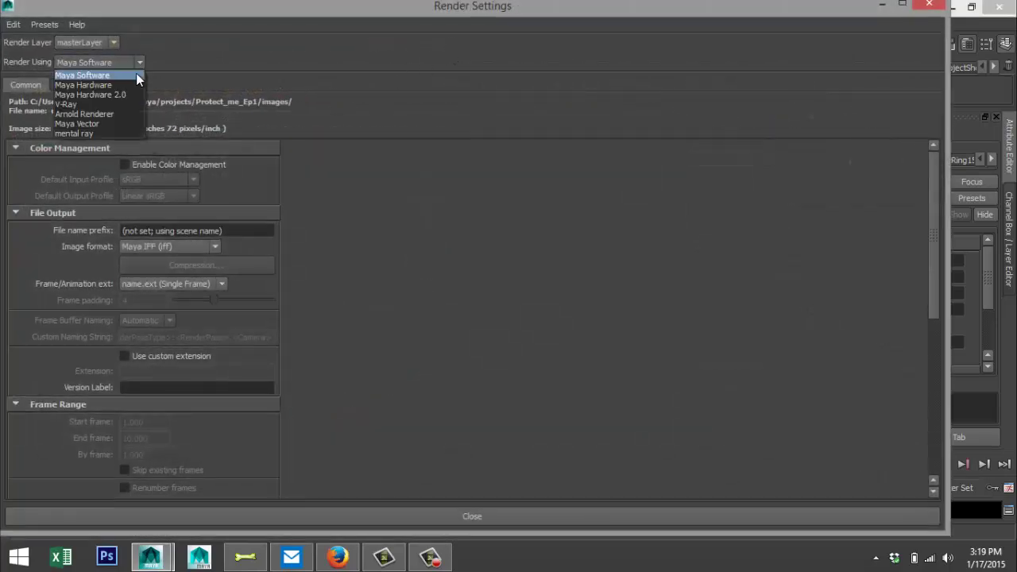
click(121, 134)
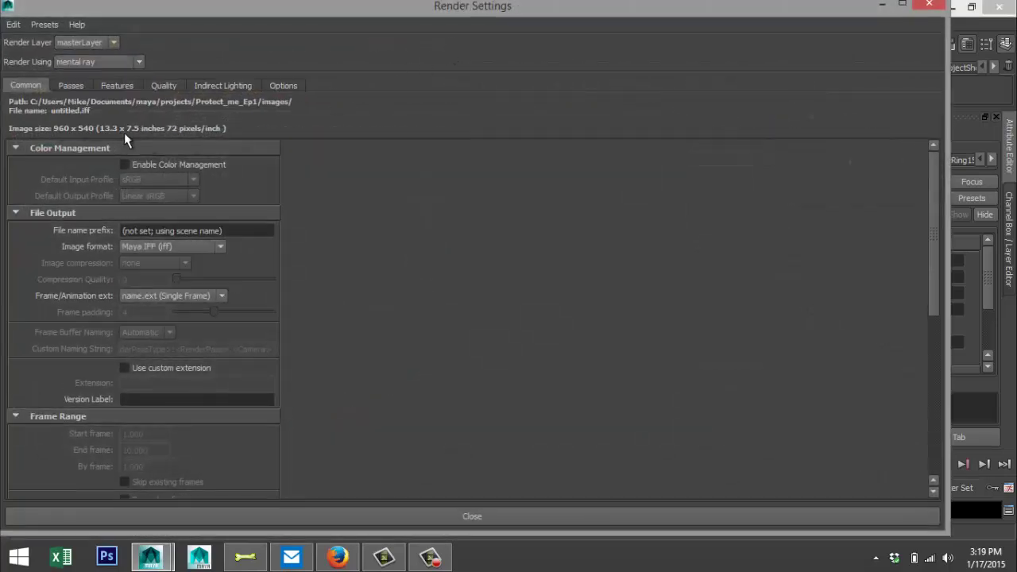
Step: Create a Physical Sun and Sky for the scene and enable Global Illumination
click(211, 87)
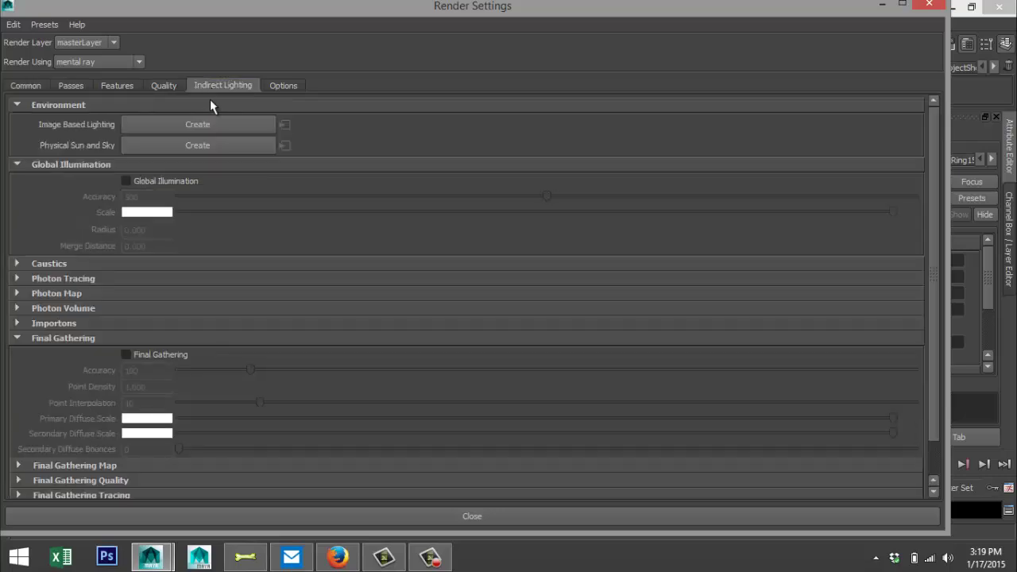
click(170, 148)
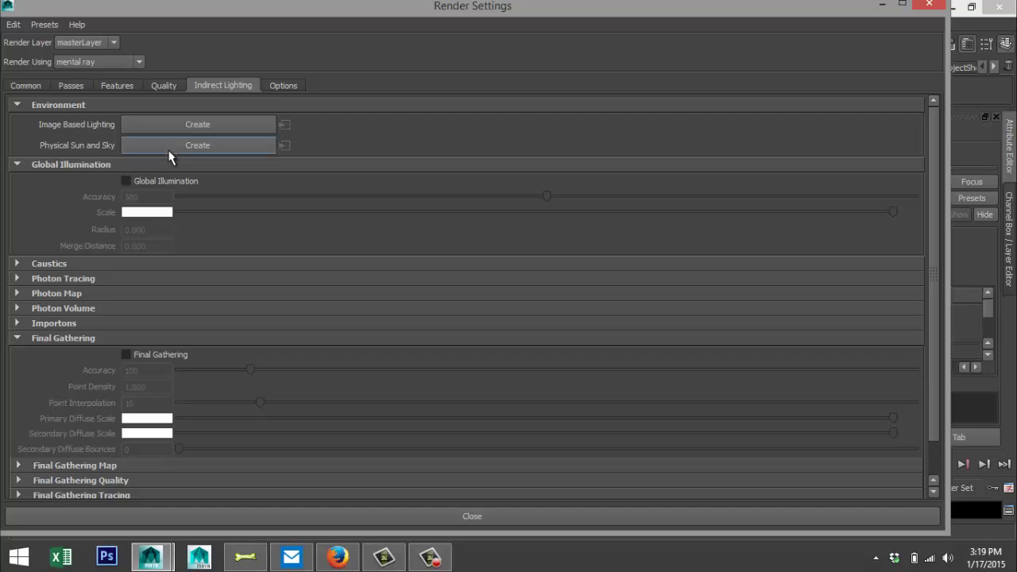
click(127, 182)
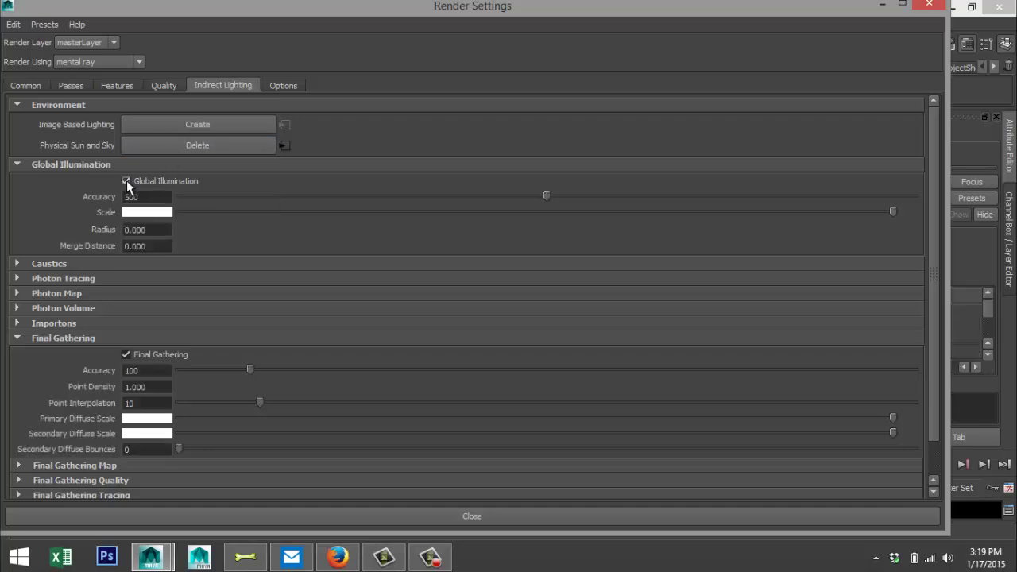
Step: Raise the Unified Sampling quality, choose the HD 1080 image size preset, and minimize the render settings
click(165, 86)
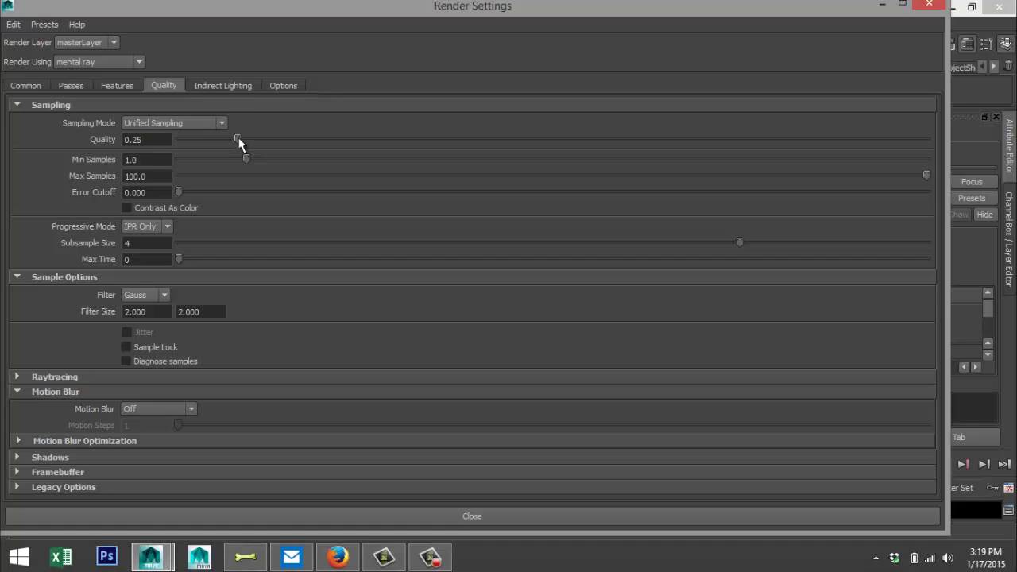
drag(629, 146, 707, 143)
click(31, 89)
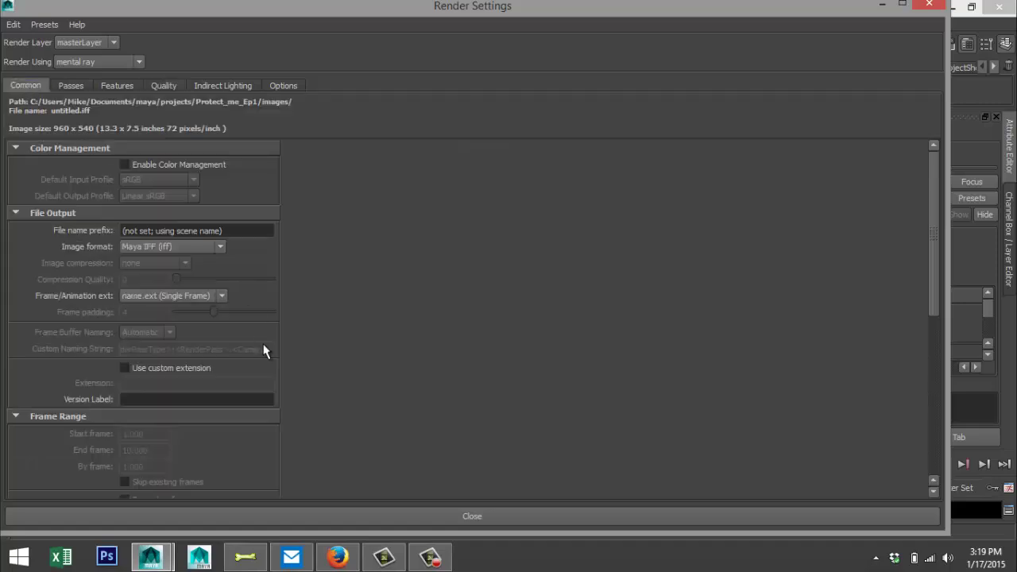
scroll(271, 358, down, 5)
scroll(275, 364, down, 1)
click(222, 289)
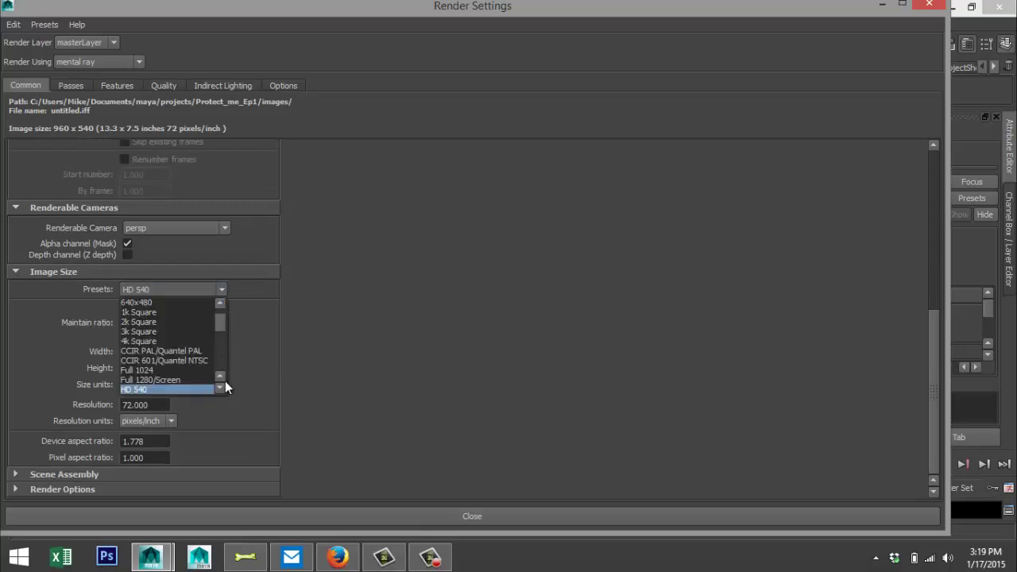
click(163, 389)
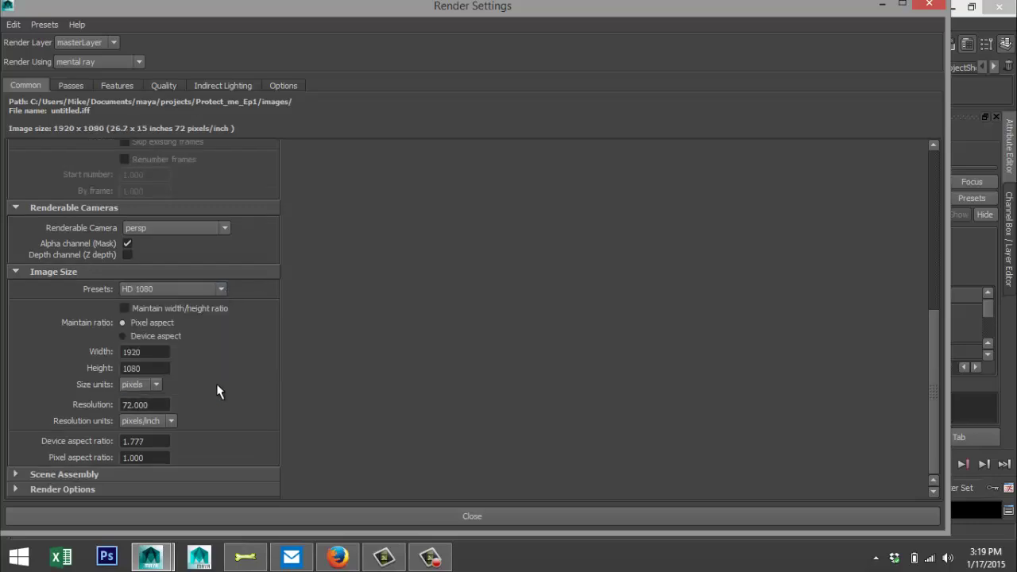
click(882, 6)
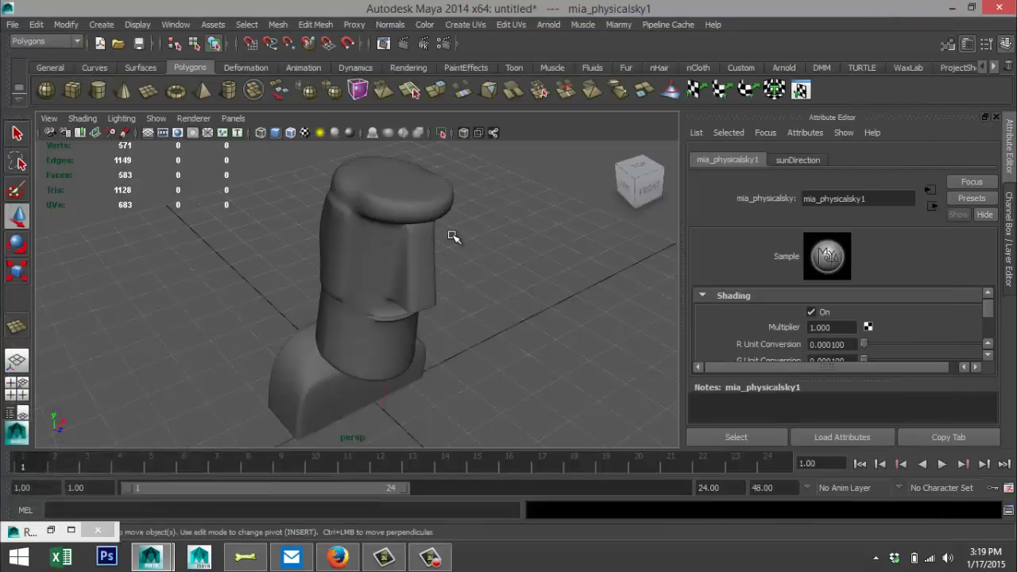
Step: Display the viewport with the scene lighting and show the resolution gate
key(7)
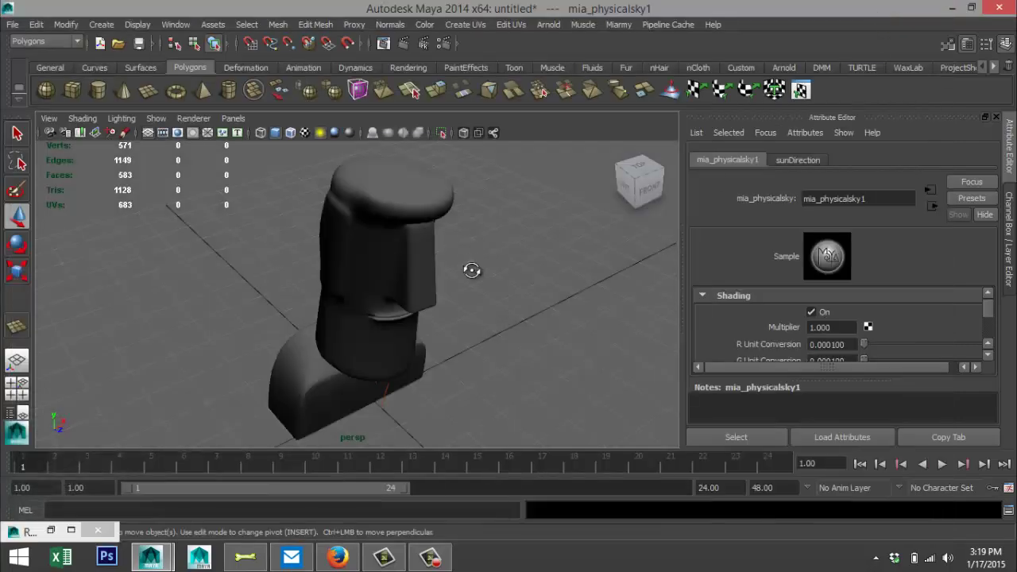
mouse_move(472, 270)
alt+mouse_down()
mouse_move(466, 250)
mouse_move(480, 255)
mouse_move(486, 227)
mouse_move(498, 273)
mouse_move(472, 263)
alt+mouse_up()
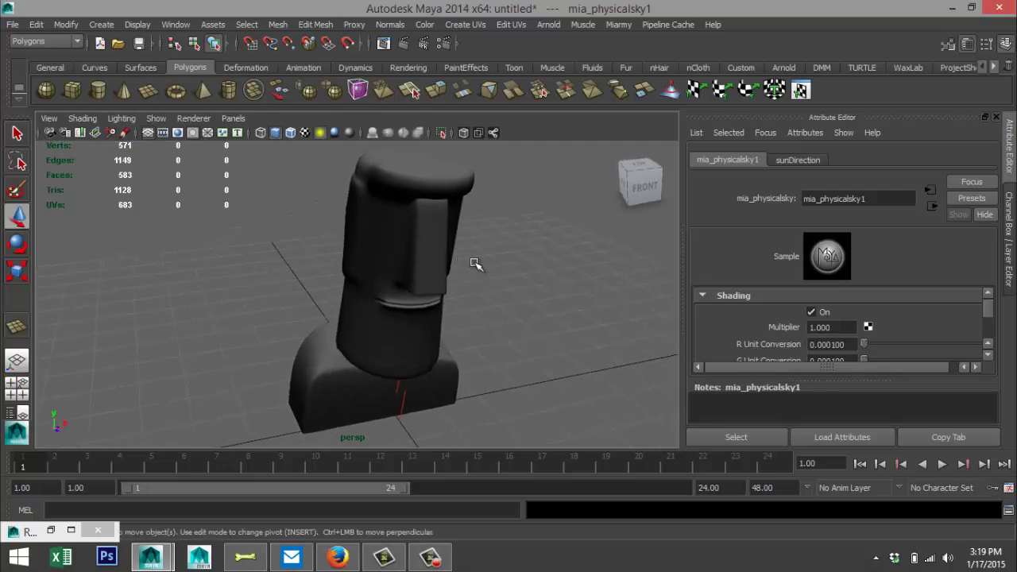
click(178, 137)
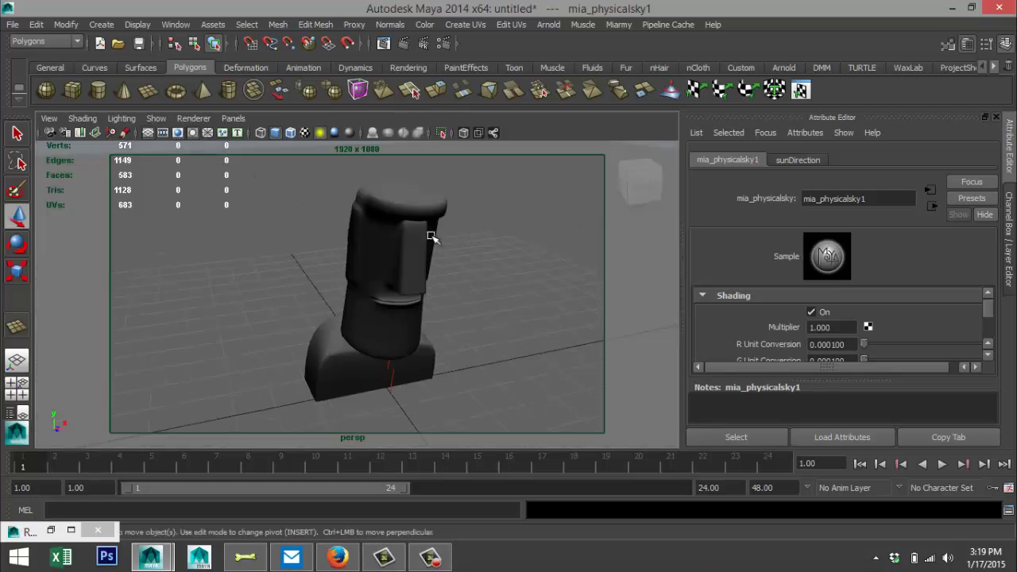
Step: Frame the statue's head closely inside the resolution gate and render the current frame
alt+middle_drag(488, 255, 459, 256)
scroll(459, 256, up, 2)
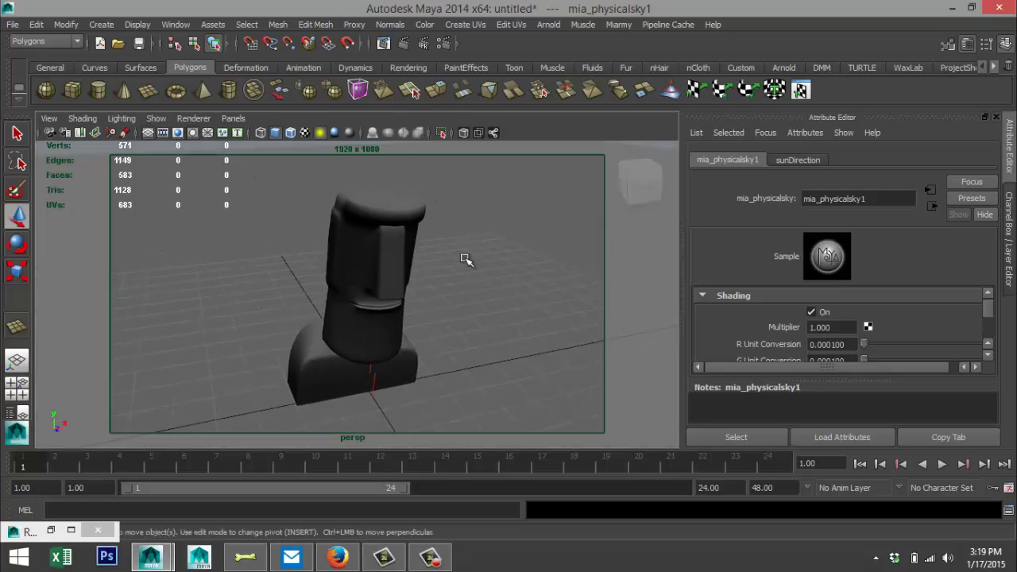
scroll(459, 259, up, 2)
alt+drag(457, 258, 454, 275)
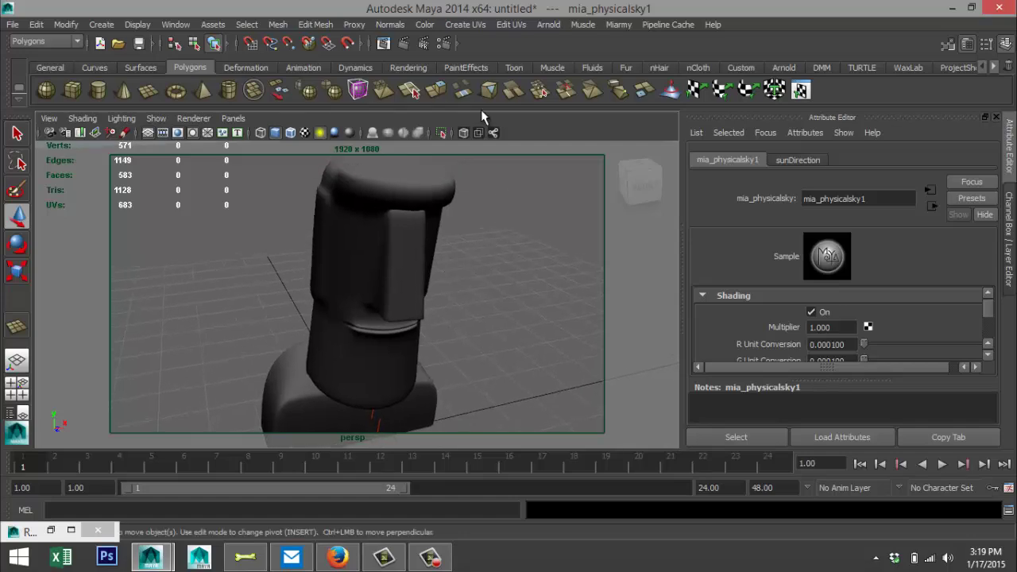
click(403, 45)
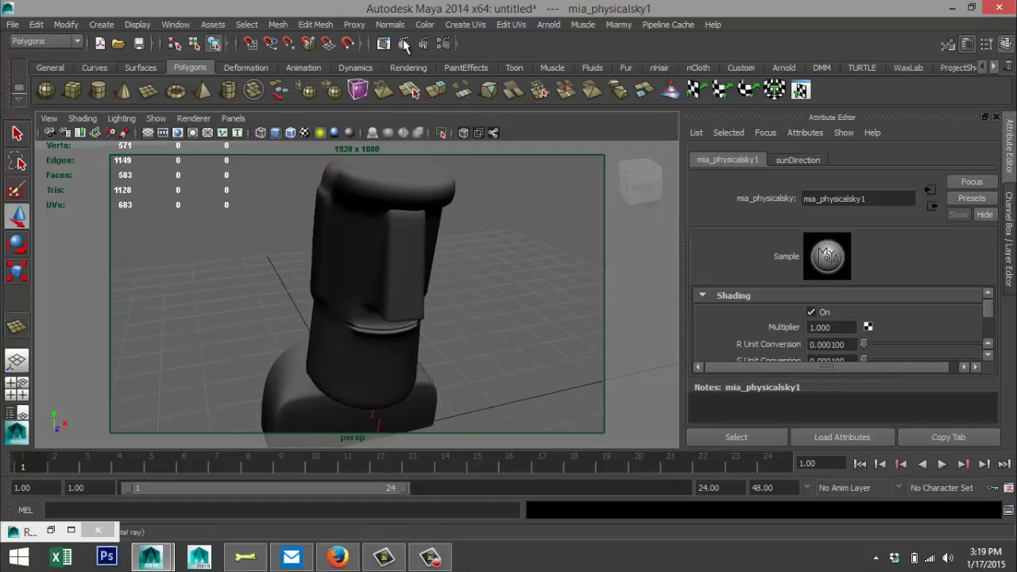